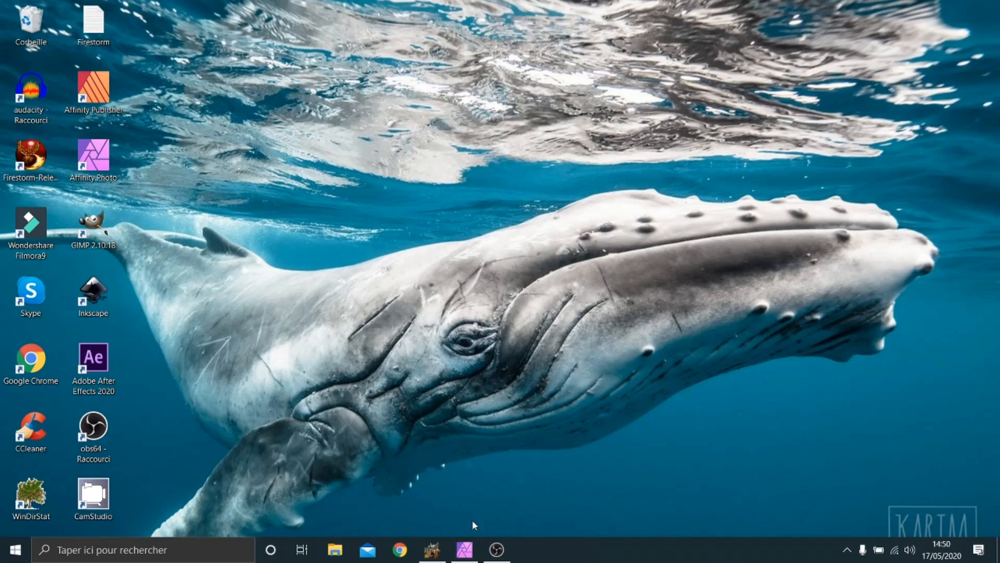
Step: Switch to Affinity Photo and open the recent image scotland-1829247.jpg
{"action": "left_click", "coordinate": [464, 549]}
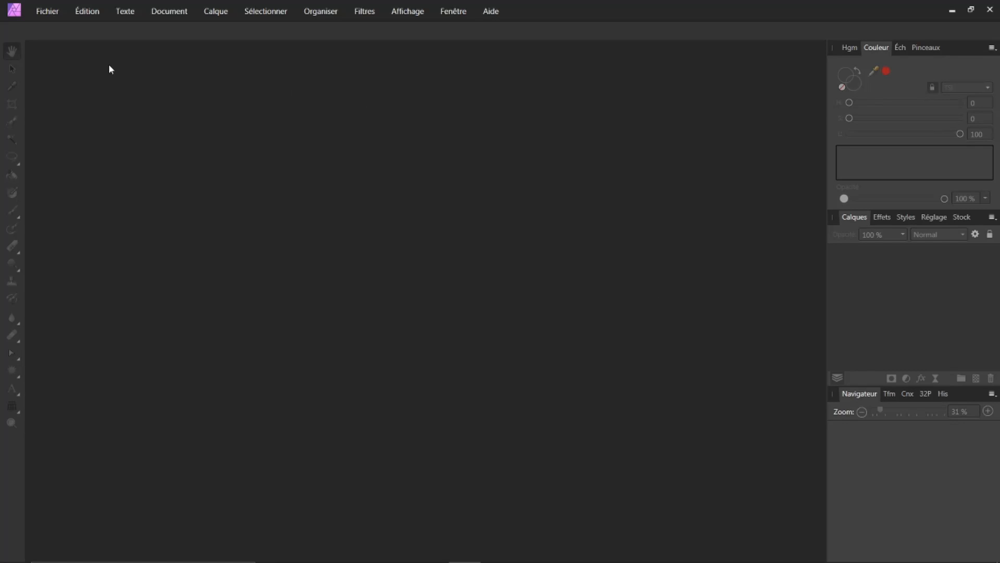
{"action": "left_click", "coordinate": [47, 13]}
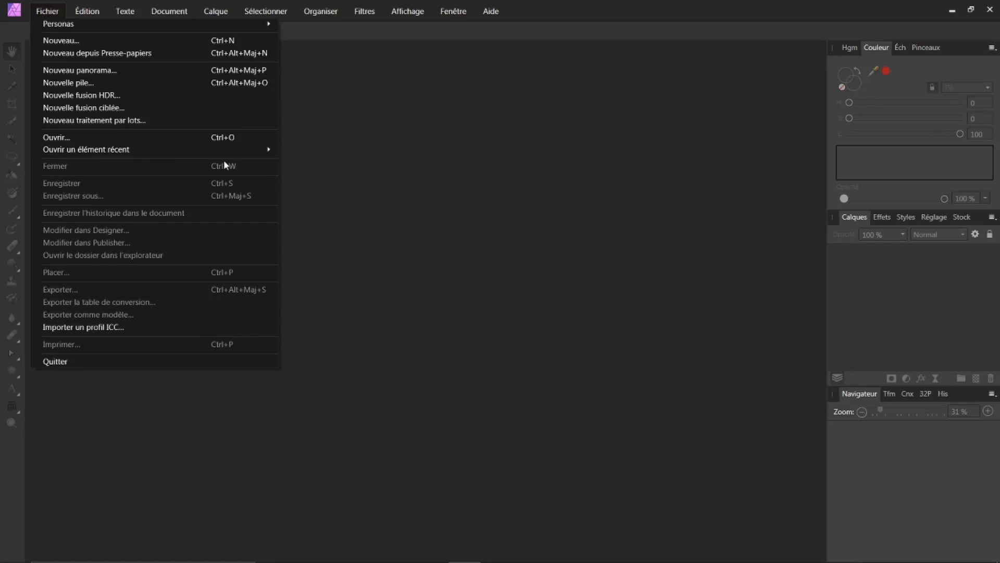
{"action": "mouse_move", "coordinate": [276, 150]}
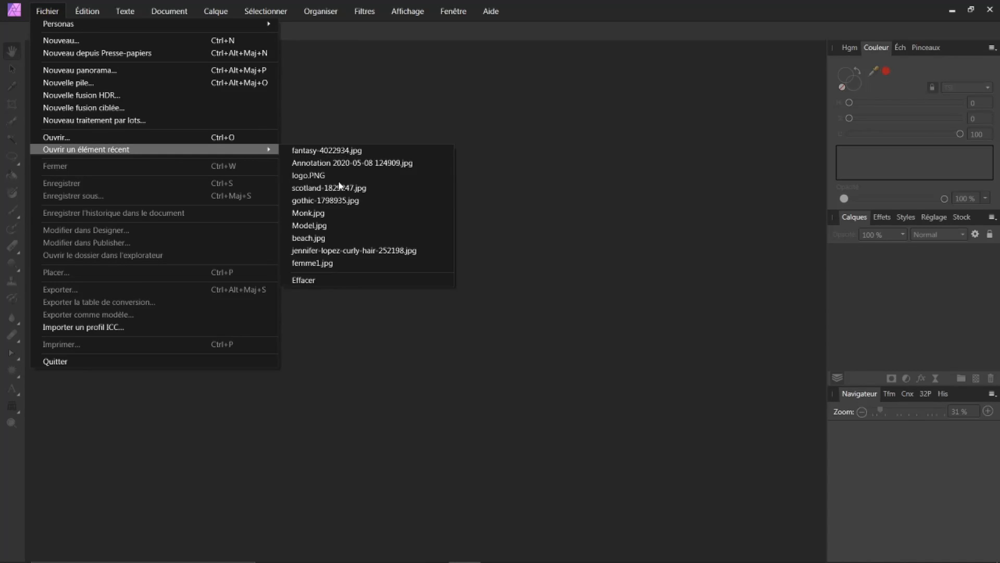
{"action": "left_click", "coordinate": [313, 188]}
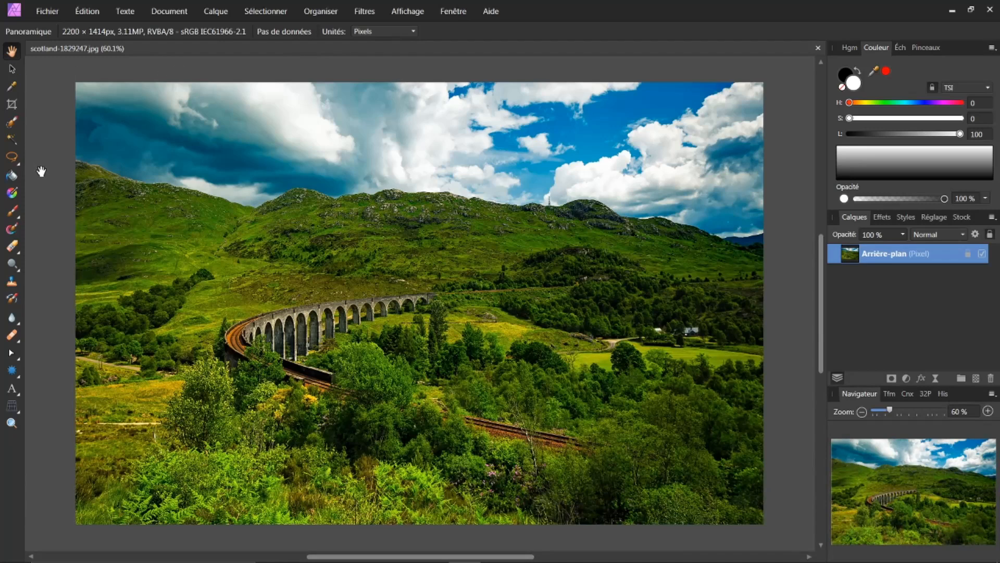
Step: Try an unconstrained crop of the landscape photo at about 1919 x 1237 px, and undo the crop adjustments
{"action": "left_click", "coordinate": [12, 104]}
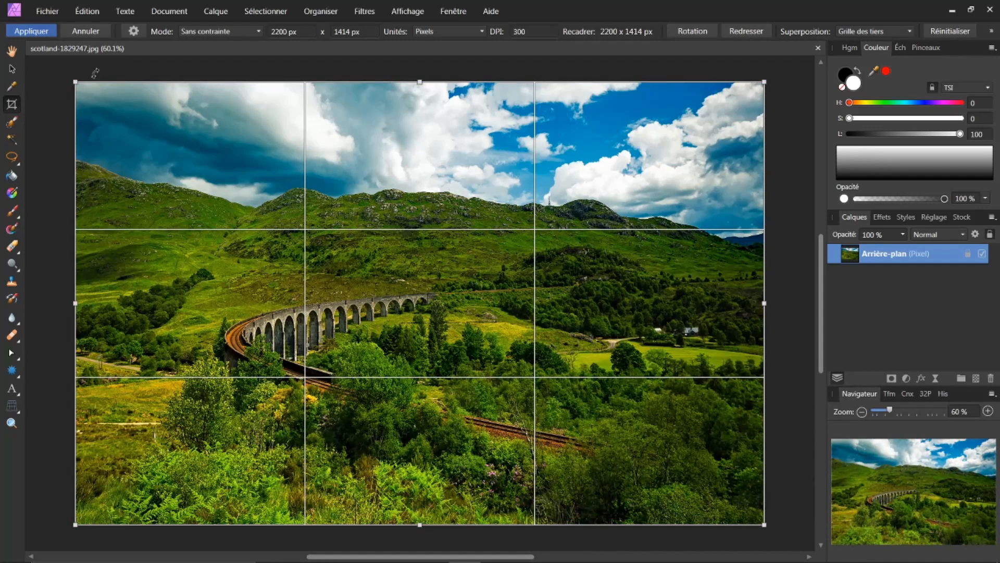
{"action": "left_click_drag", "start_coordinate": [76, 81], "coordinate": [169, 131]}
{"action": "left_click_drag", "start_coordinate": [478, 341], "coordinate": [450, 331]}
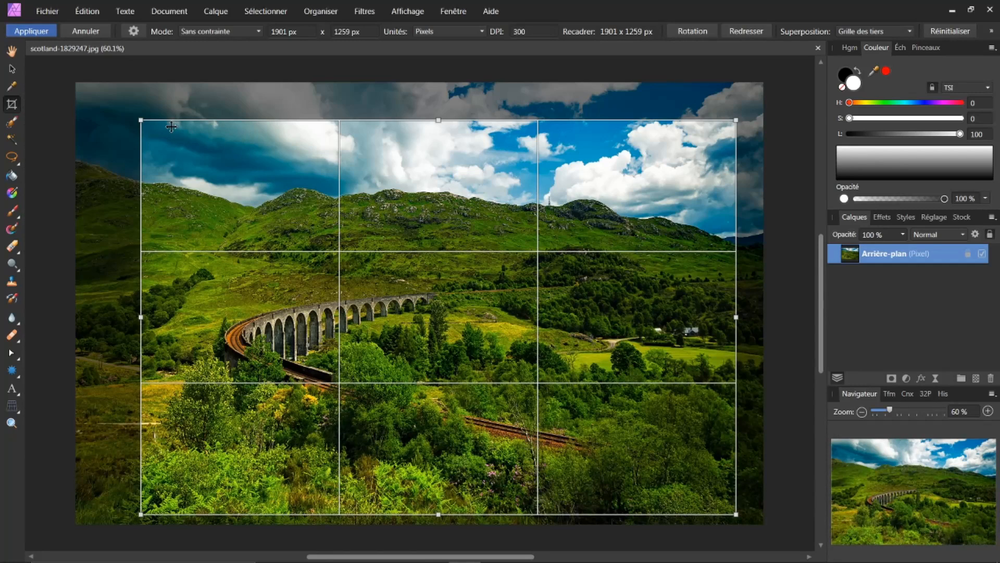
{"action": "mouse_move", "coordinate": [140, 120]}
{"action": "left_mouse_down"}
{"action": "mouse_move", "coordinate": [166, 118]}
{"action": "mouse_move", "coordinate": [136, 127]}
{"action": "left_mouse_up"}
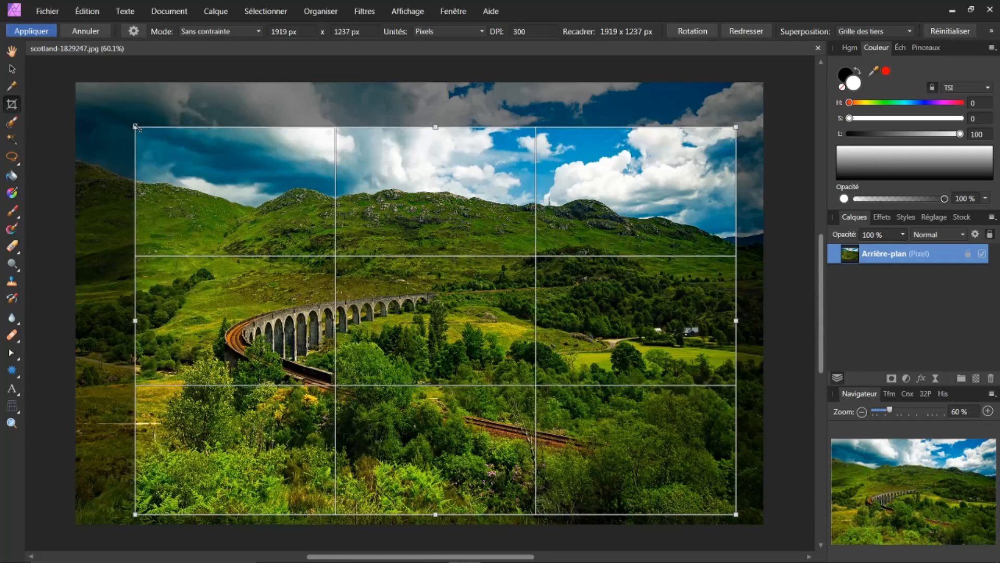
{"action": "key", "text": "ctrl+z"}
{"action": "key", "text": "ctrl+z"}
{"action": "key", "text": "ctrl+z"}
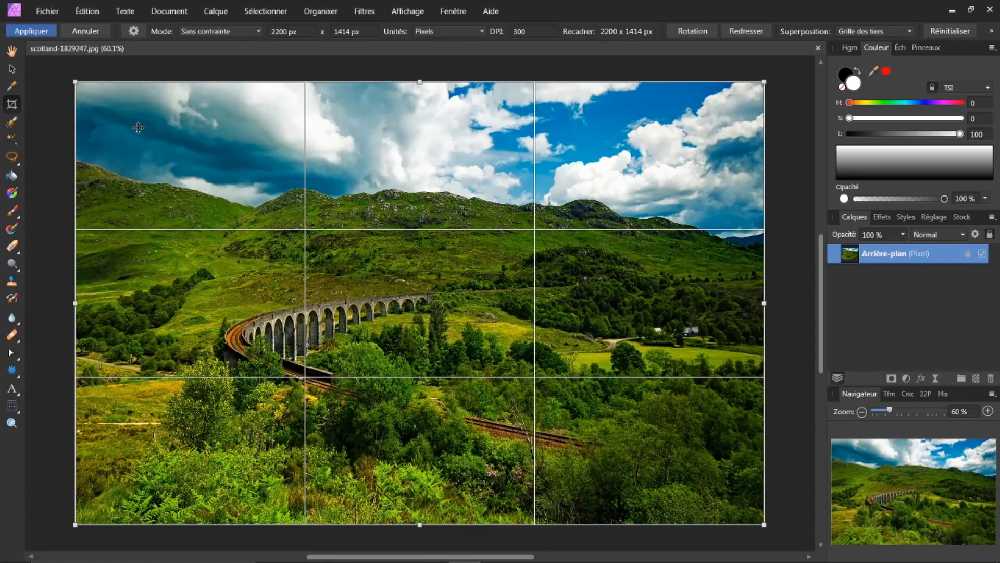
Step: Try shrinking the crop frame from its upper-left corner in Proportions d'origine mode, and undo the resize
{"action": "left_click", "coordinate": [259, 32]}
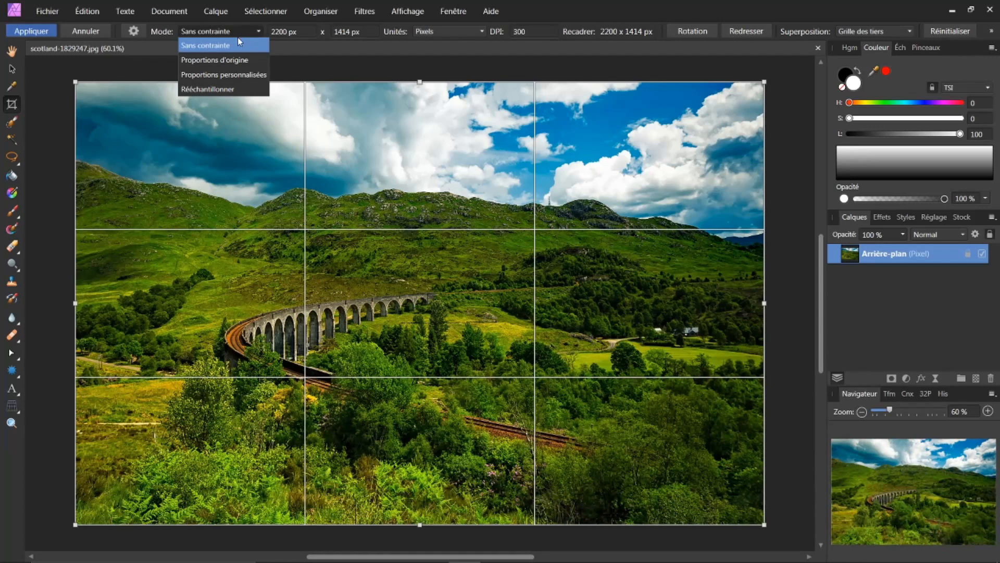
{"action": "left_click", "coordinate": [200, 63]}
{"action": "left_click_drag", "start_coordinate": [76, 82], "coordinate": [245, 188]}
{"action": "key", "text": "ctrl+z"}
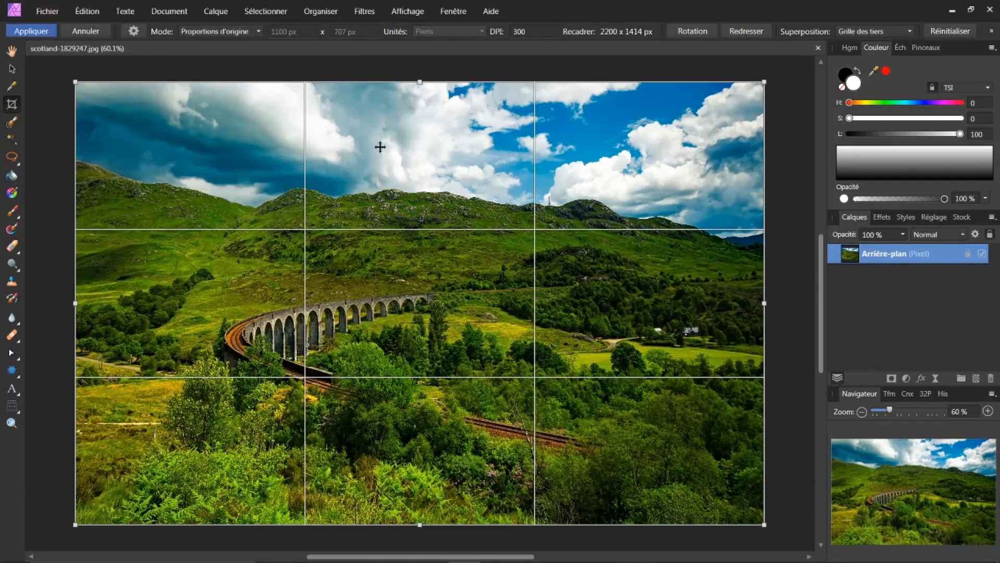
Step: Straighten the photo along a line from the far-left hilltop down to the ridge at the far right, and apply it
{"action": "left_click", "coordinate": [744, 30]}
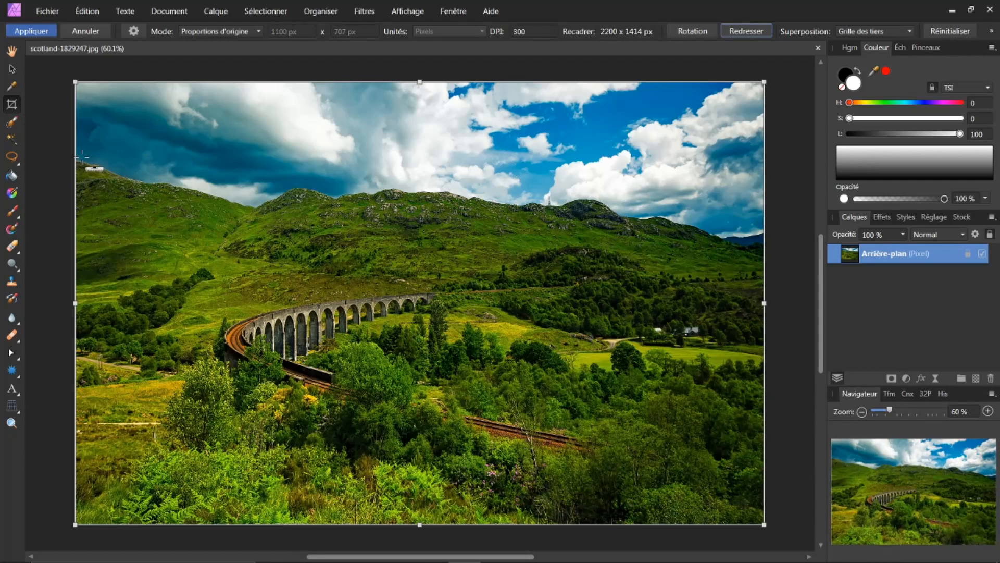
{"action": "left_click_drag", "start_coordinate": [79, 158], "coordinate": [747, 211]}
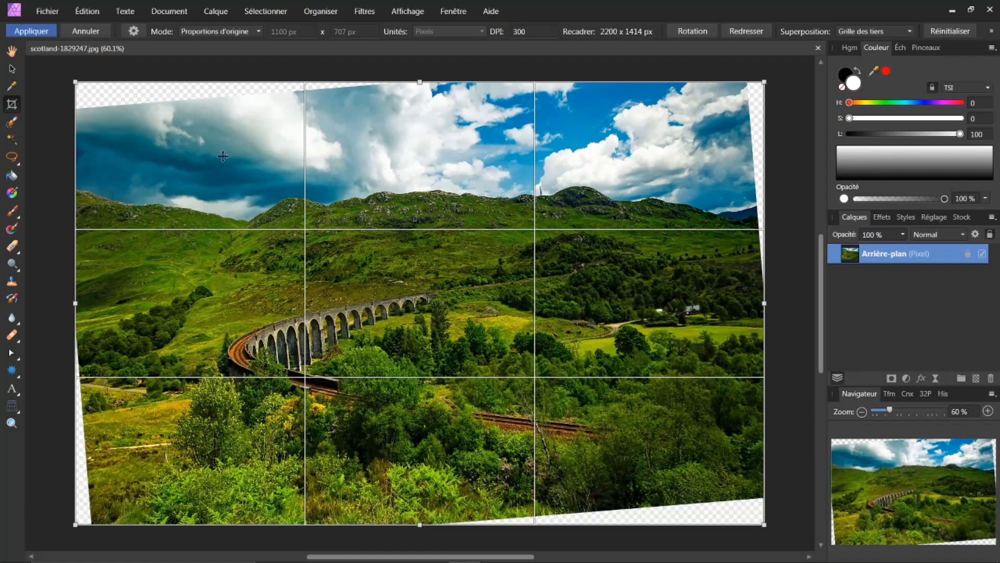
{"action": "left_click", "coordinate": [27, 32]}
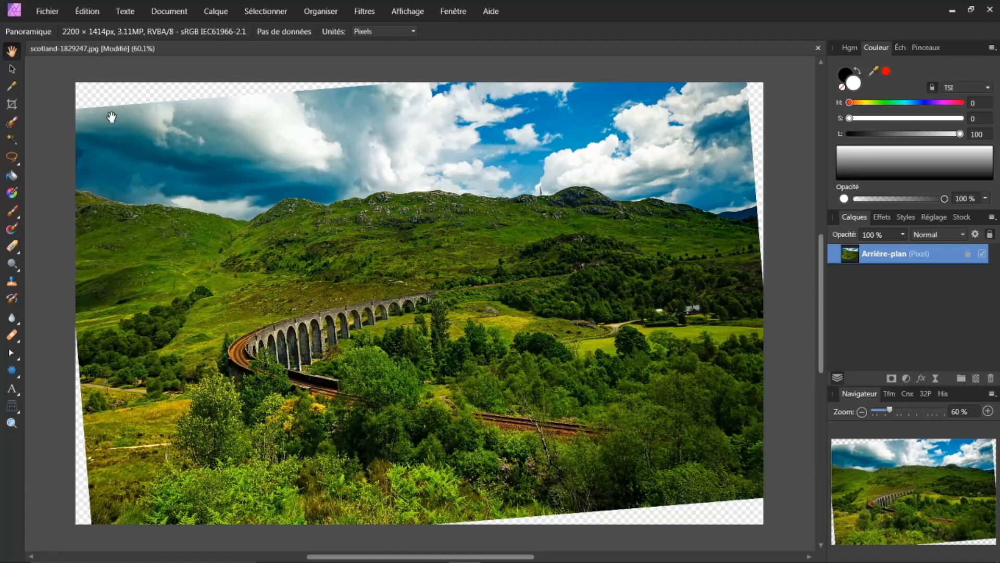
Step: Try cropping out the transparent corners at about 1954 x 1256 px with Proportions d'origine, and undo the applied crop
{"action": "left_click", "coordinate": [12, 105]}
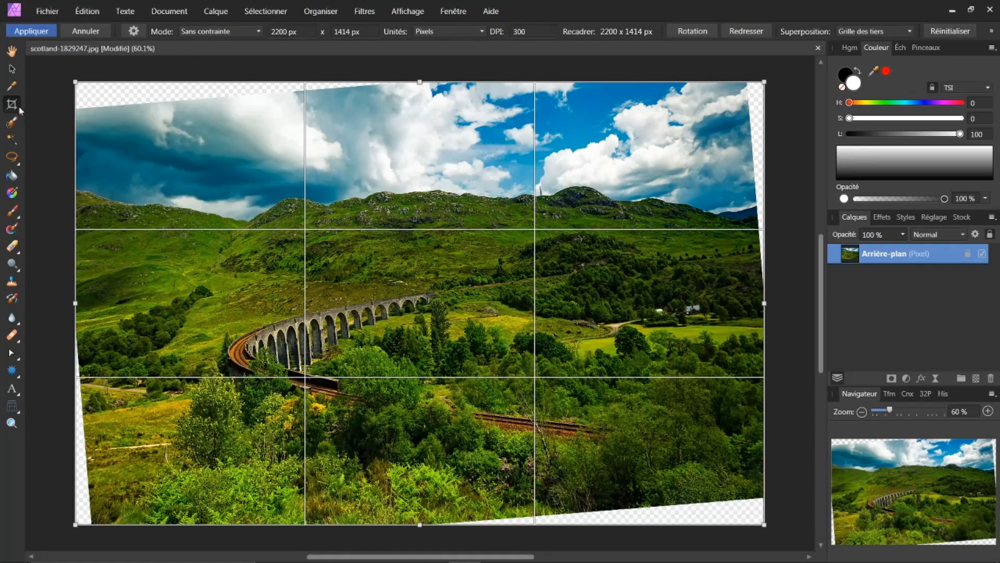
{"action": "left_click", "coordinate": [256, 33]}
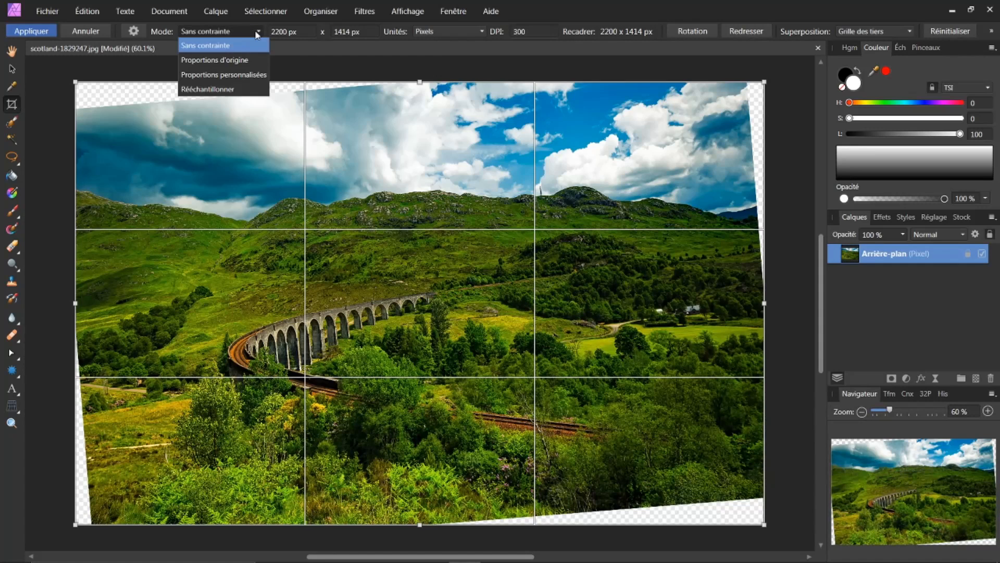
{"action": "left_click", "coordinate": [205, 61]}
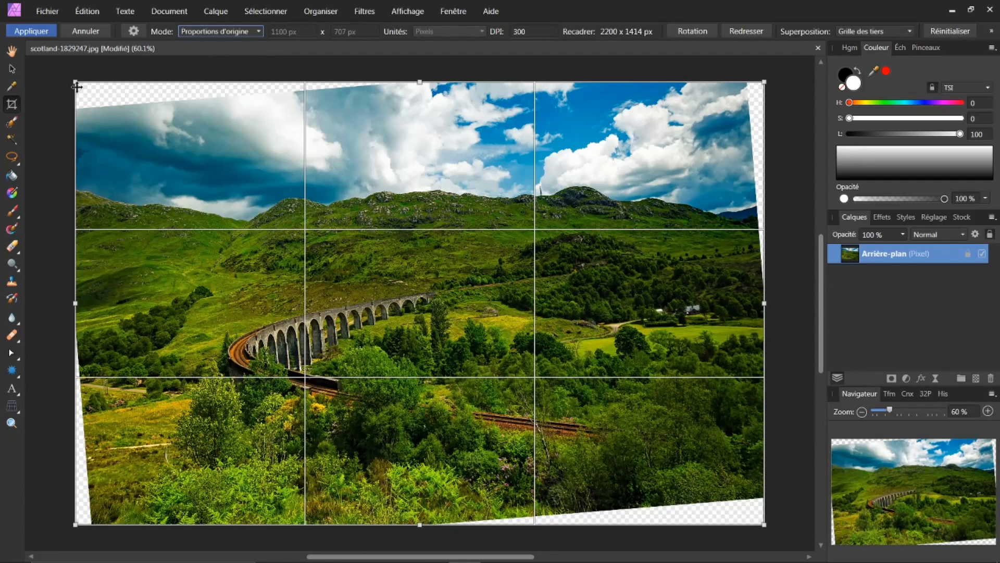
{"action": "left_click_drag", "start_coordinate": [77, 86], "coordinate": [115, 109]}
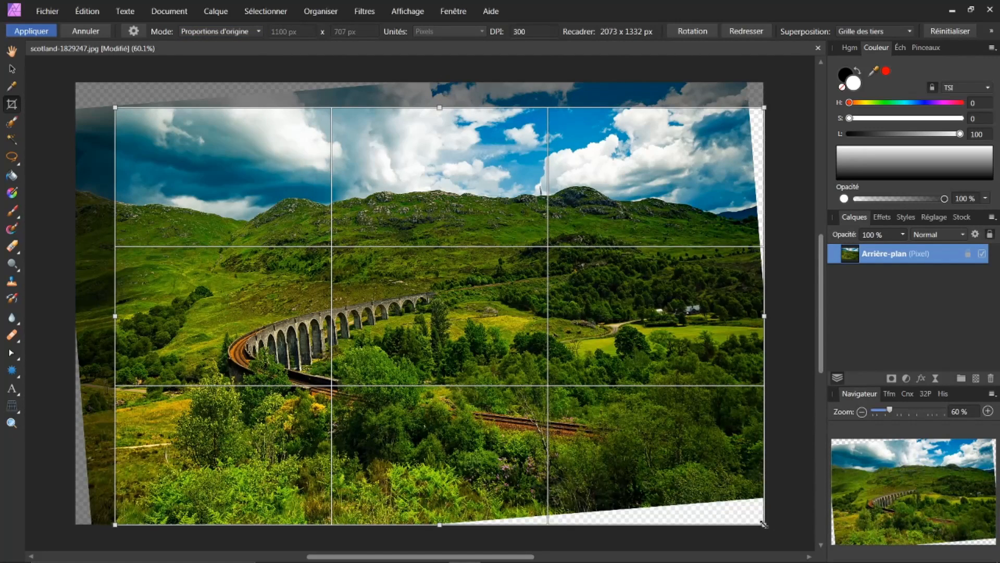
{"action": "left_click_drag", "start_coordinate": [764, 524], "coordinate": [728, 494]}
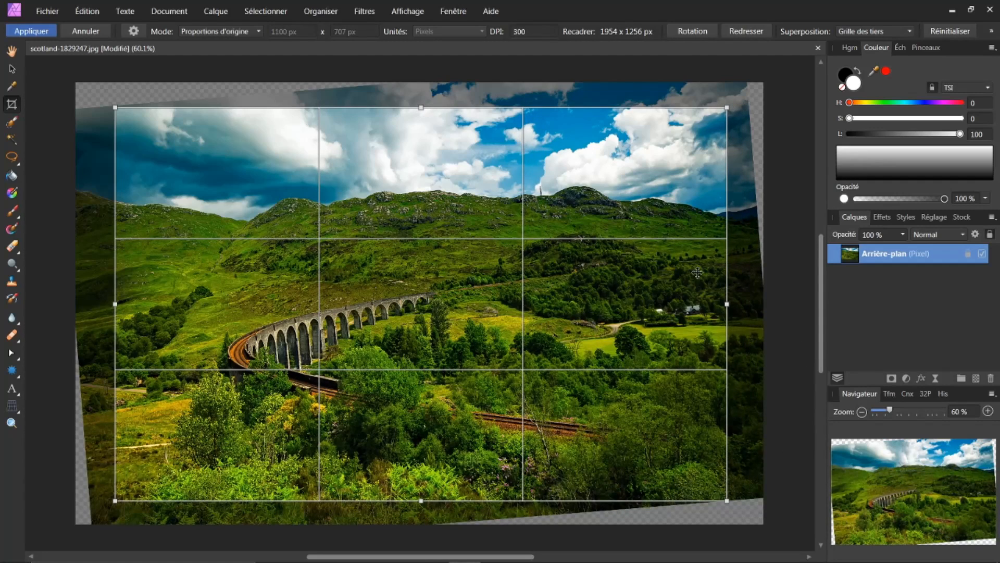
{"action": "left_click", "coordinate": [31, 31]}
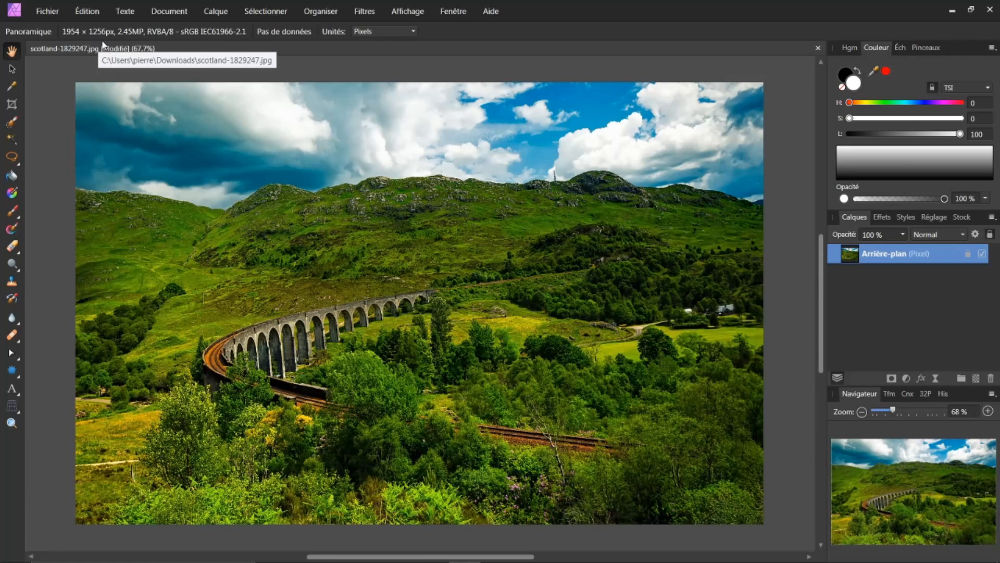
{"action": "key", "text": "ctrl+z"}
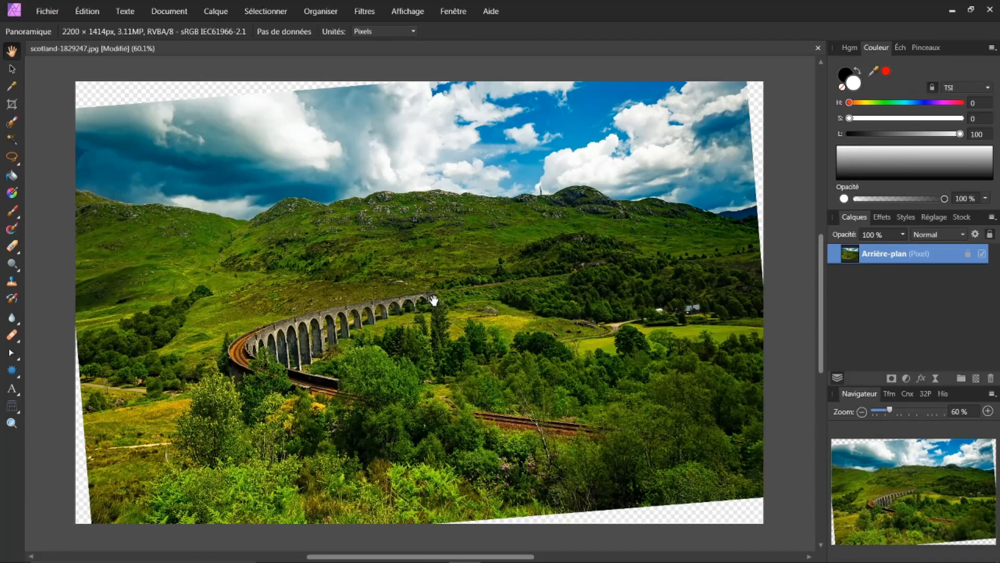
Step: Show the Bibliothèque panel and dock it in the same group as the Couleur and Pinceaux panels
{"action": "left_click", "coordinate": [408, 12]}
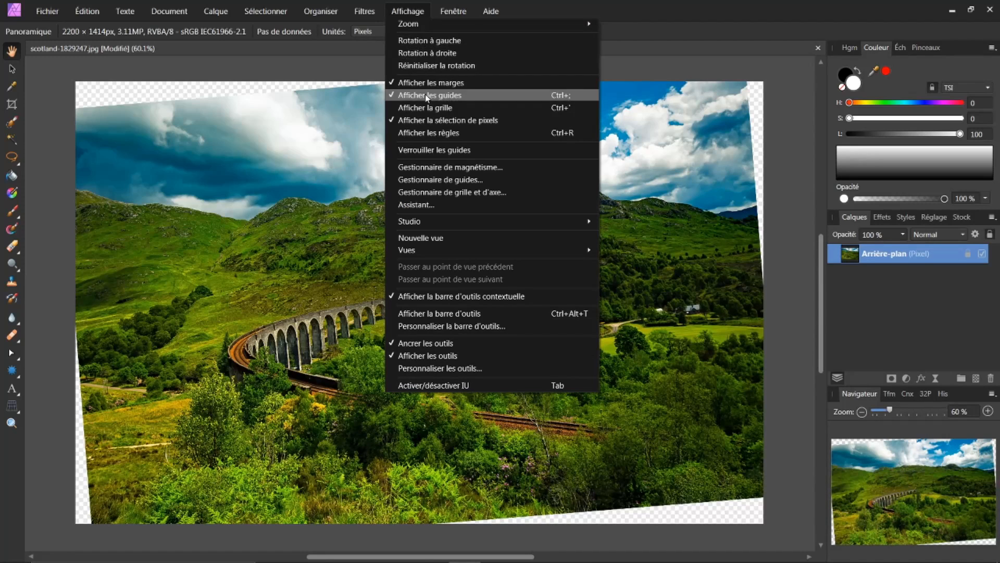
{"action": "mouse_move", "coordinate": [435, 227]}
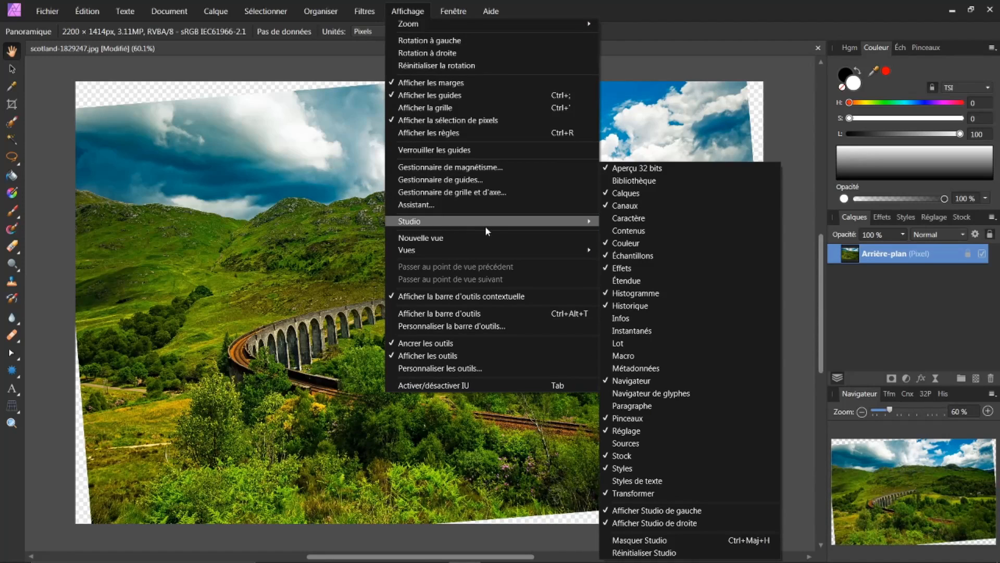
{"action": "mouse_move", "coordinate": [558, 223]}
{"action": "left_click", "coordinate": [634, 180]}
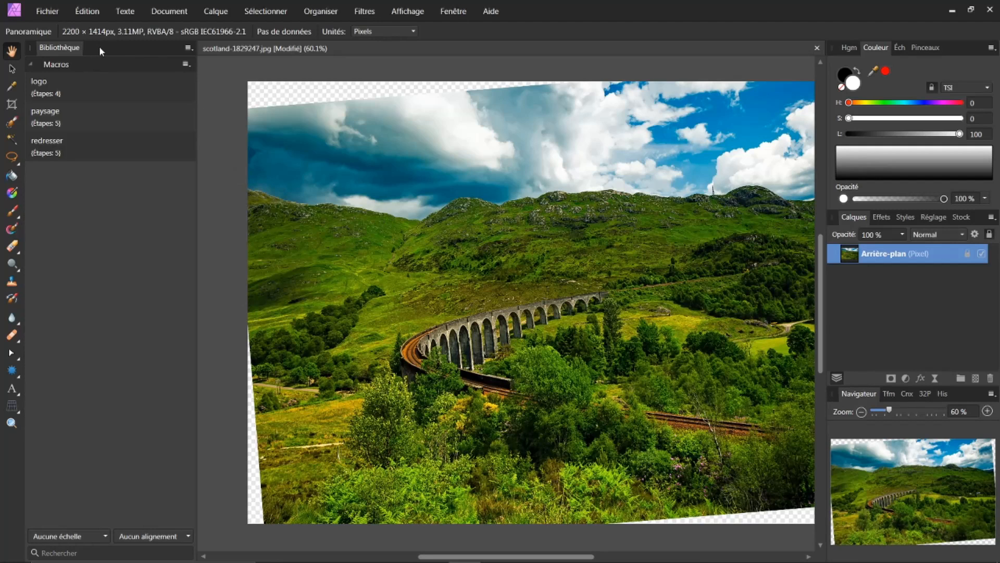
{"action": "left_click_drag", "start_coordinate": [99, 46], "coordinate": [957, 46]}
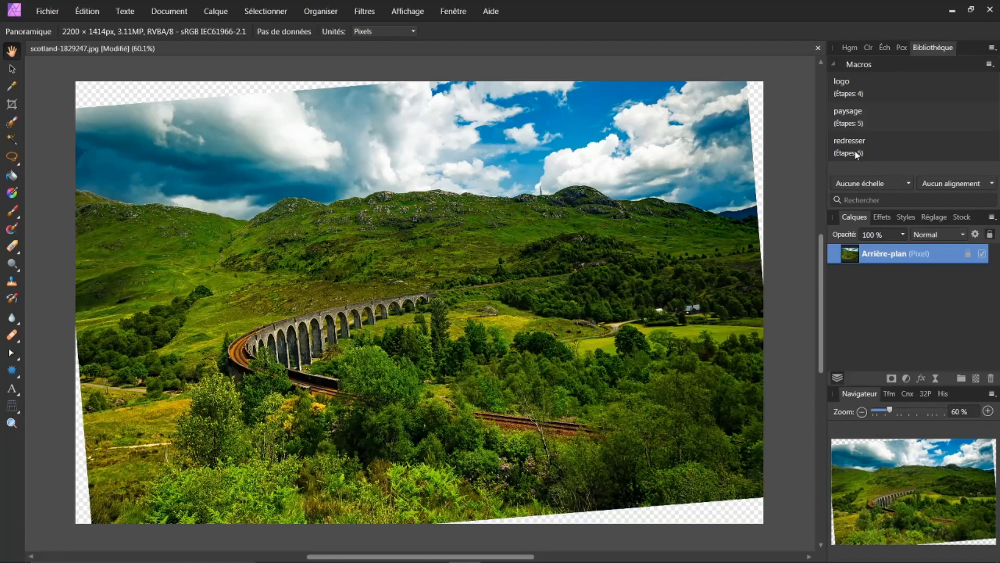
Step: Run the redresser macro to fill the straightened viaduct photo's transparent corners
{"action": "left_click_drag", "start_coordinate": [855, 151], "coordinate": [736, 213]}
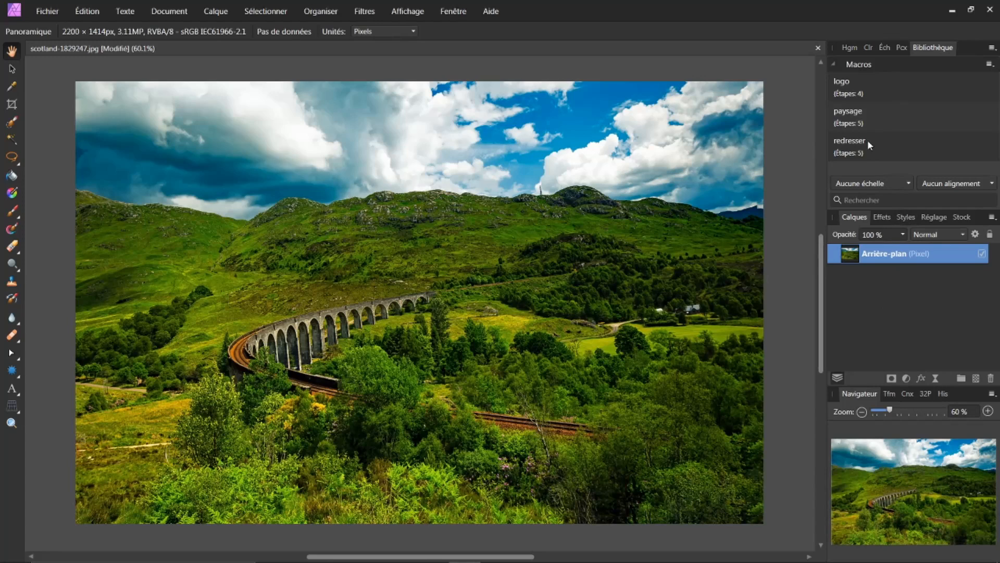
{"action": "left_click", "coordinate": [53, 11]}
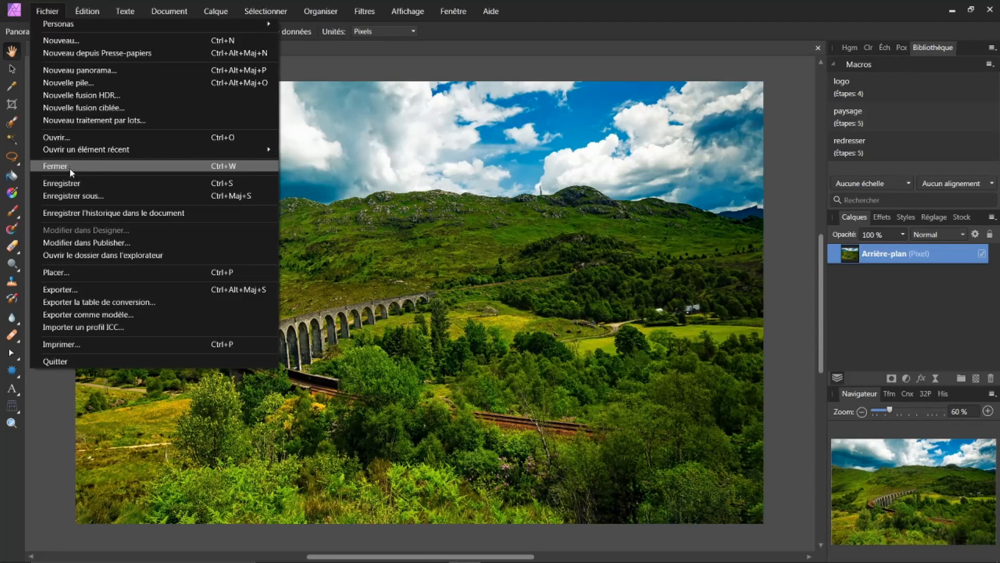
{"action": "left_click", "coordinate": [61, 137]}
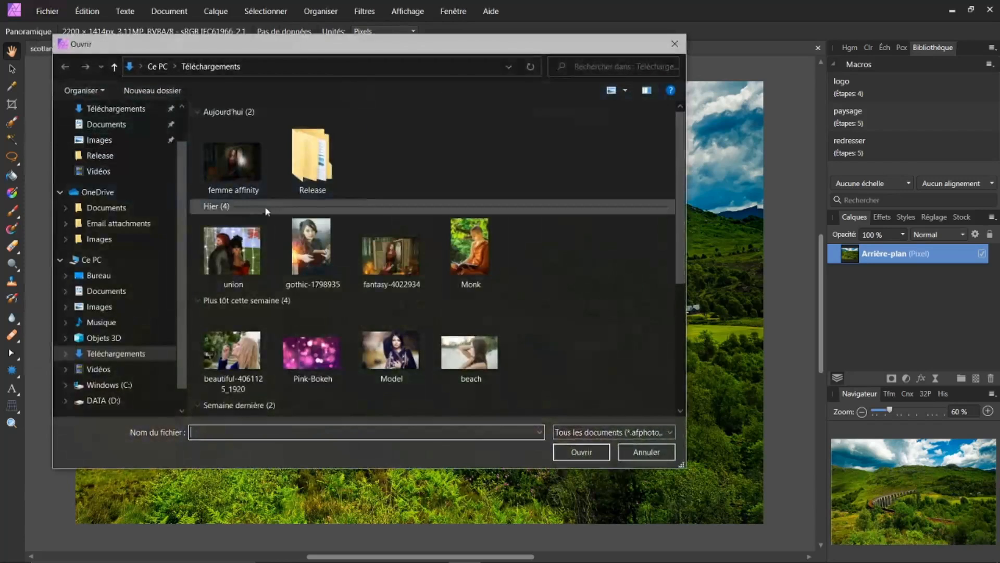
{"action": "scroll", "coordinate": [314, 224], "scroll_direction": "down", "scroll_amount": 6}
{"action": "scroll", "coordinate": [338, 123], "scroll_direction": "up", "scroll_amount": 1}
{"action": "left_click", "coordinate": [325, 110]}
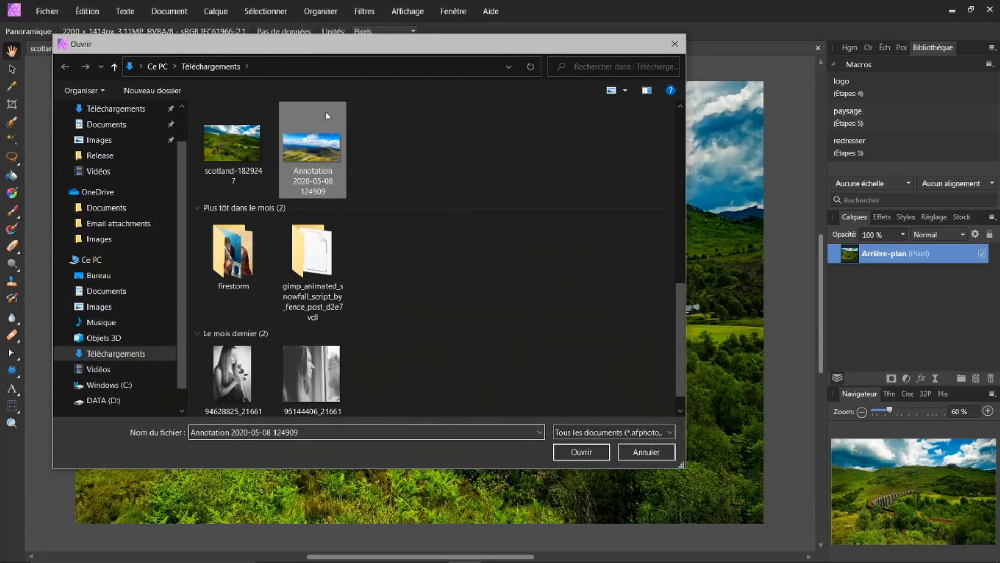
{"action": "left_click", "coordinate": [581, 453]}
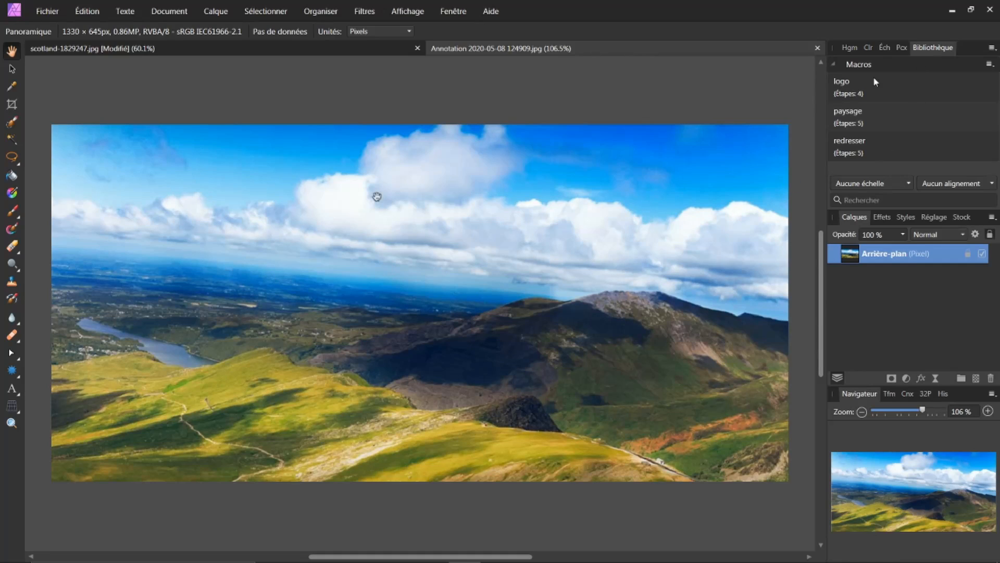
Step: Straighten the mountain photo along its tilted horizon, apply it, and fill the transparent corners with the redresser macro
{"action": "left_click", "coordinate": [11, 104]}
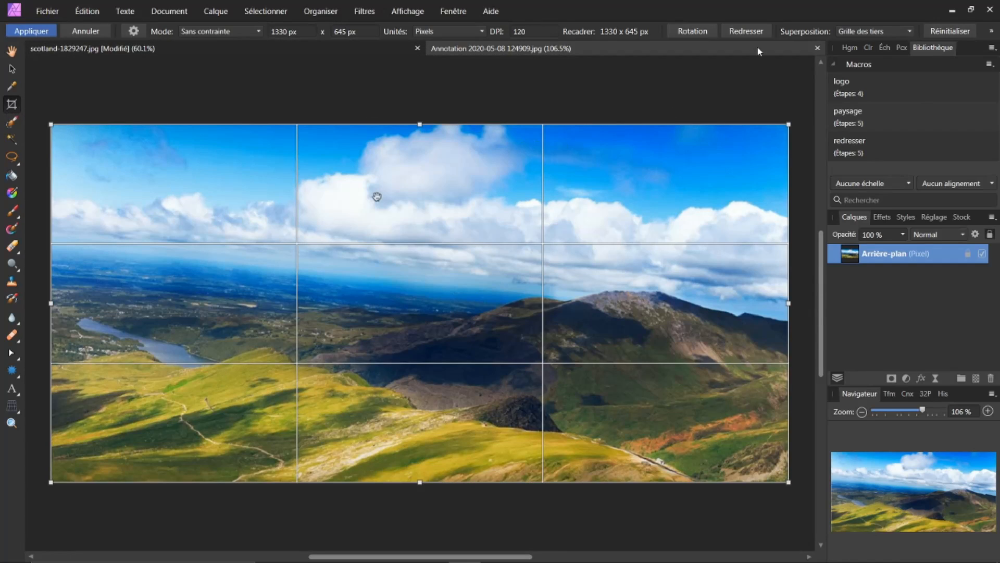
{"action": "left_click", "coordinate": [746, 31]}
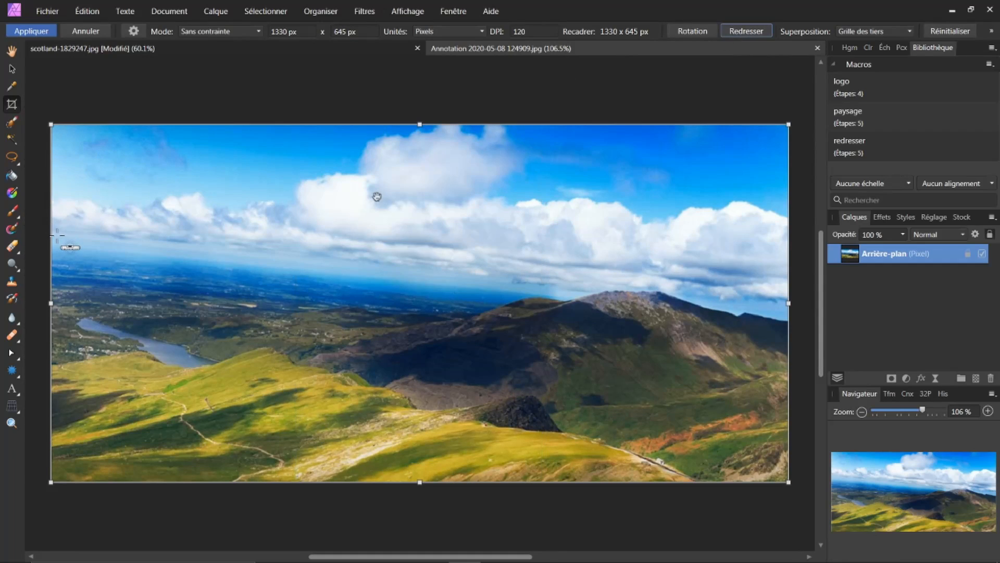
{"action": "left_click_drag", "start_coordinate": [56, 235], "coordinate": [695, 296]}
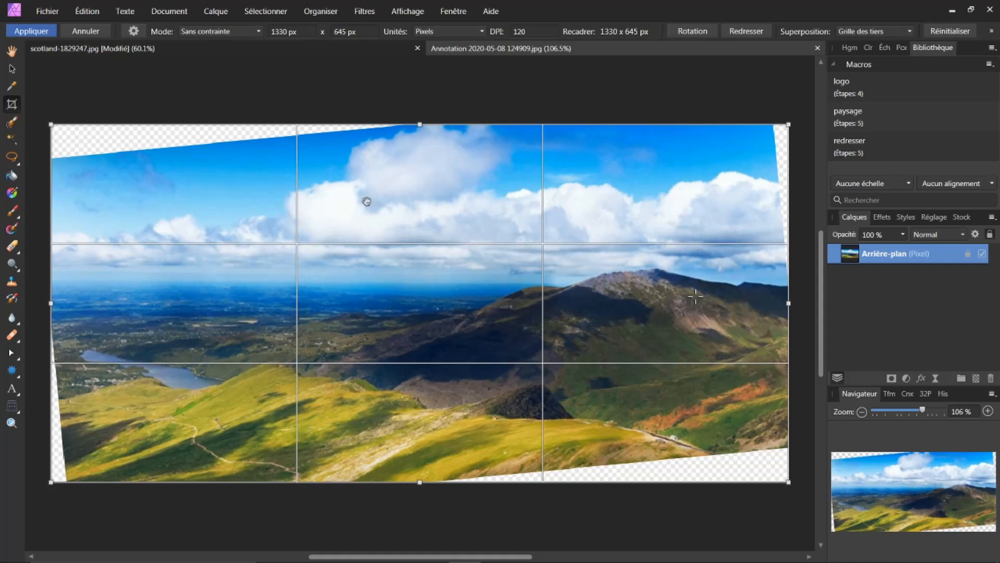
{"action": "left_click", "coordinate": [30, 31]}
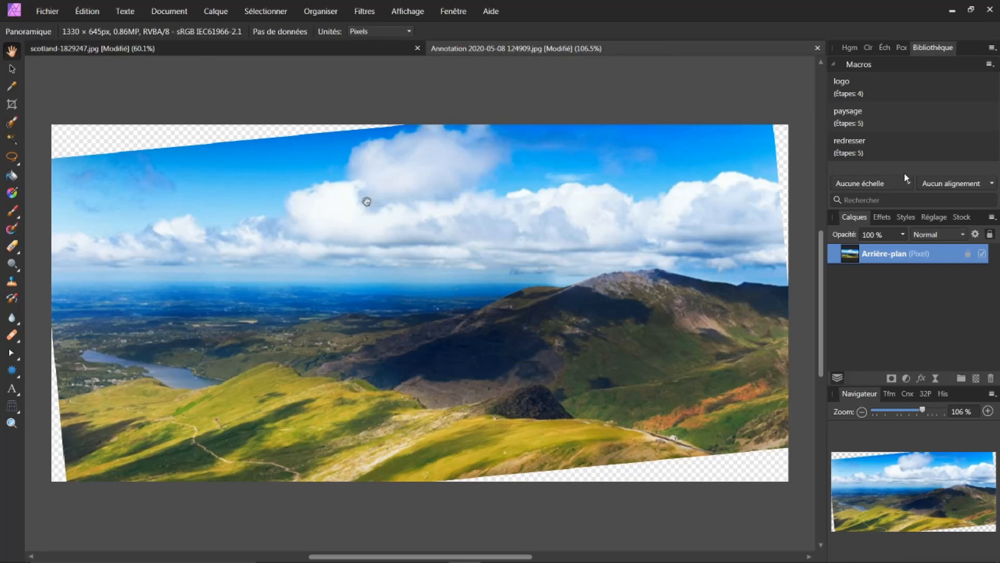
{"action": "left_click", "coordinate": [858, 142]}
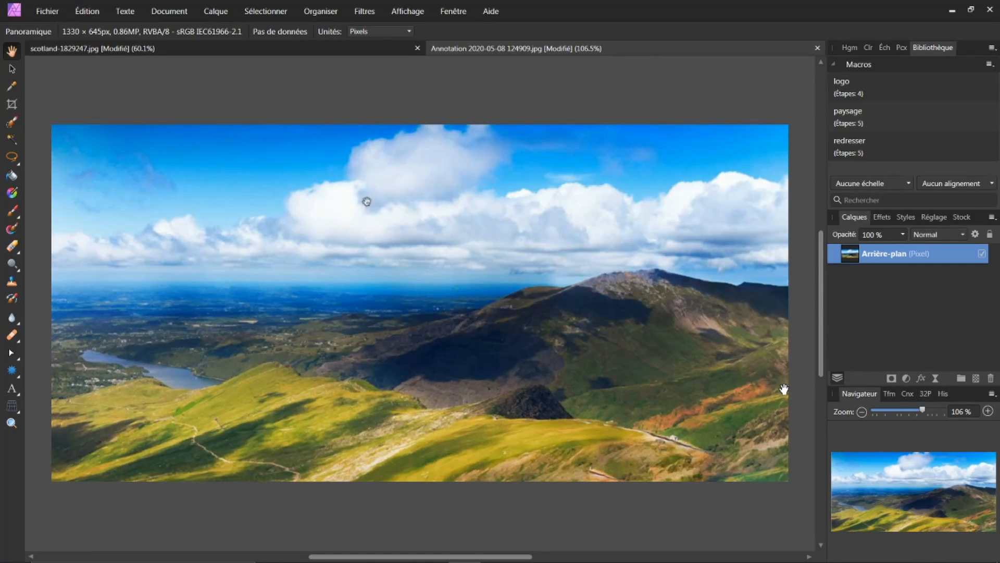
Step: Close the mountain photo and the viaduct photo without saving their changes
{"action": "left_click", "coordinate": [817, 49]}
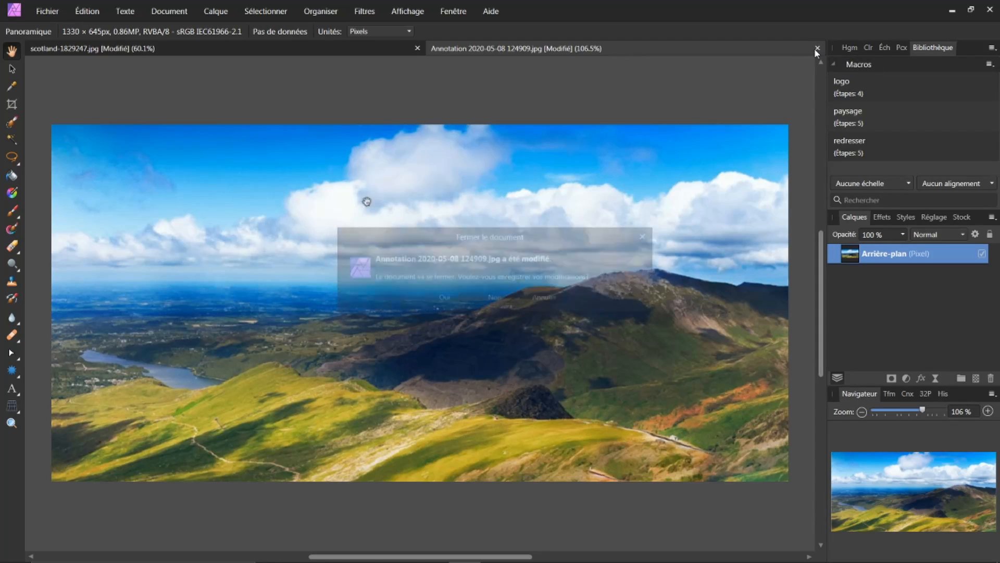
{"action": "left_click", "coordinate": [495, 300]}
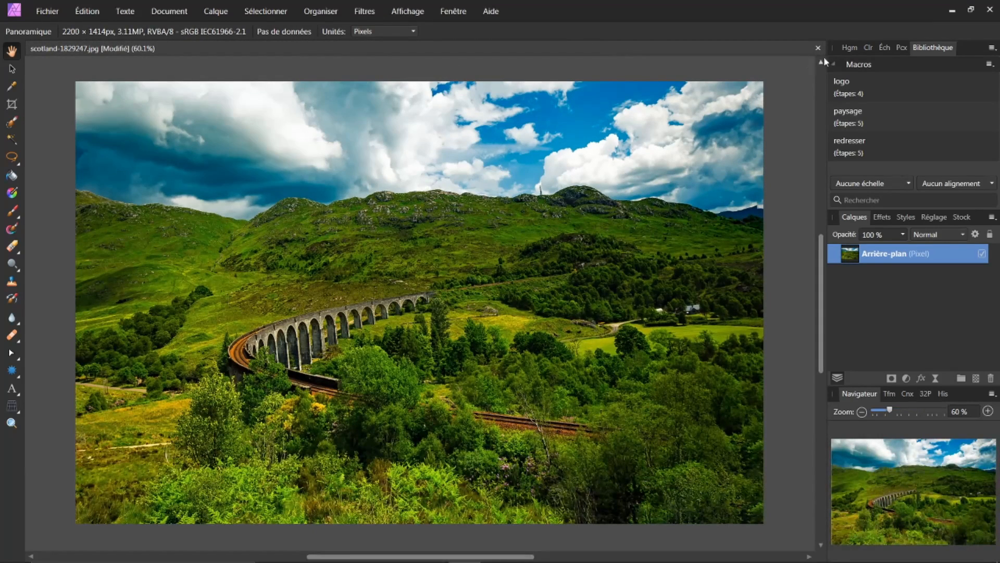
{"action": "left_click", "coordinate": [818, 48]}
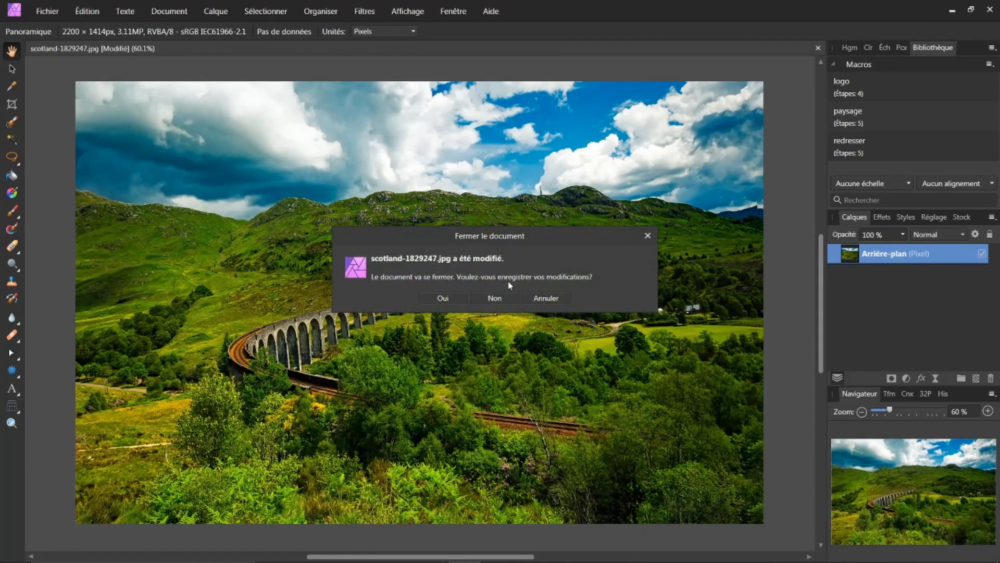
{"action": "left_click", "coordinate": [494, 299]}
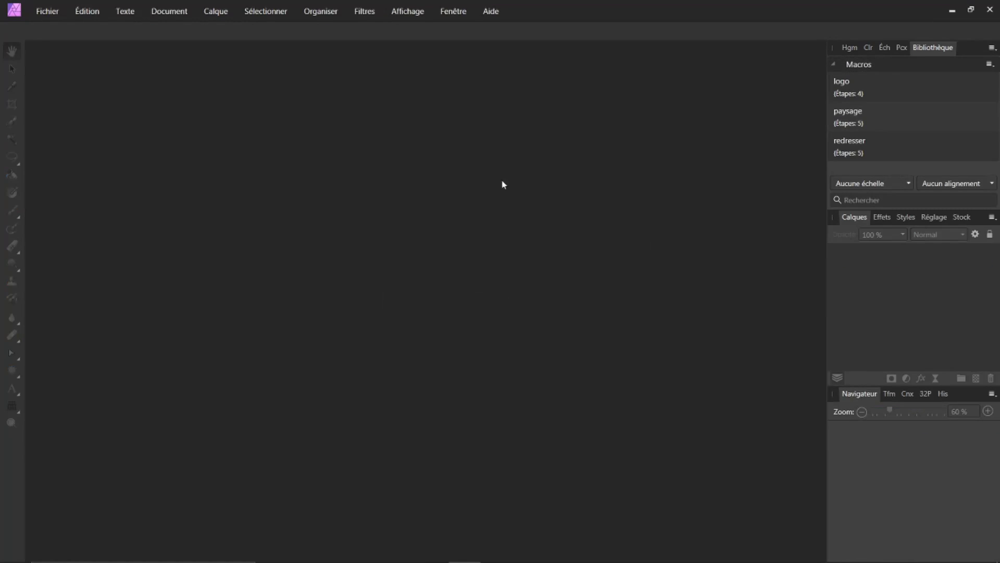
Step: Reopen the recent image scotland-1829247.jpg
{"action": "left_click", "coordinate": [52, 11]}
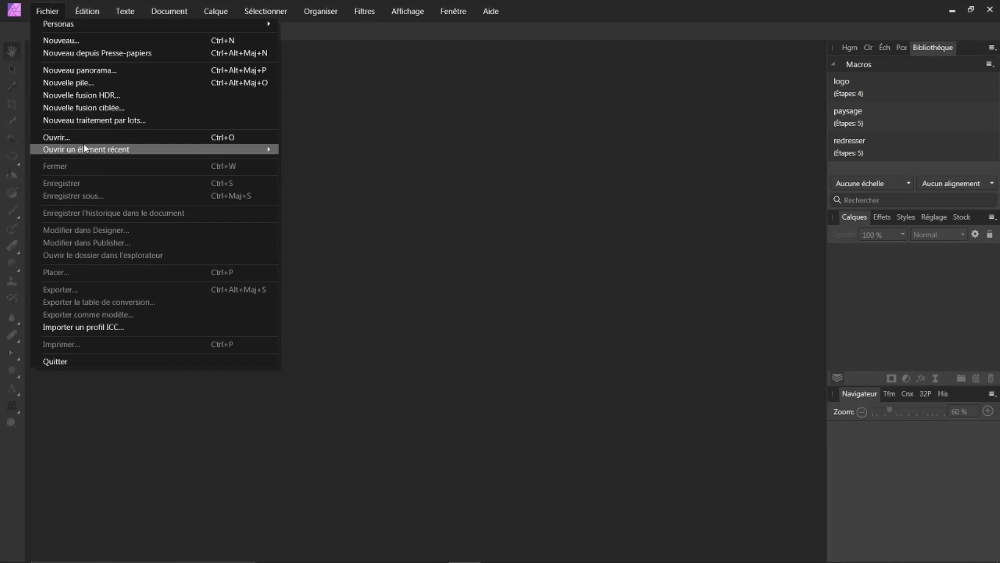
{"action": "mouse_move", "coordinate": [142, 149]}
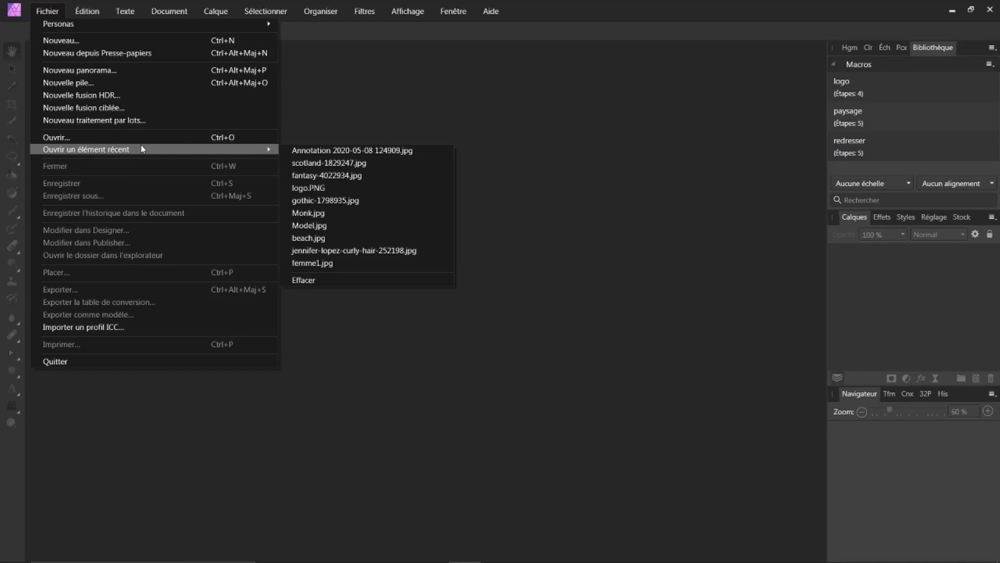
{"action": "left_click", "coordinate": [305, 165]}
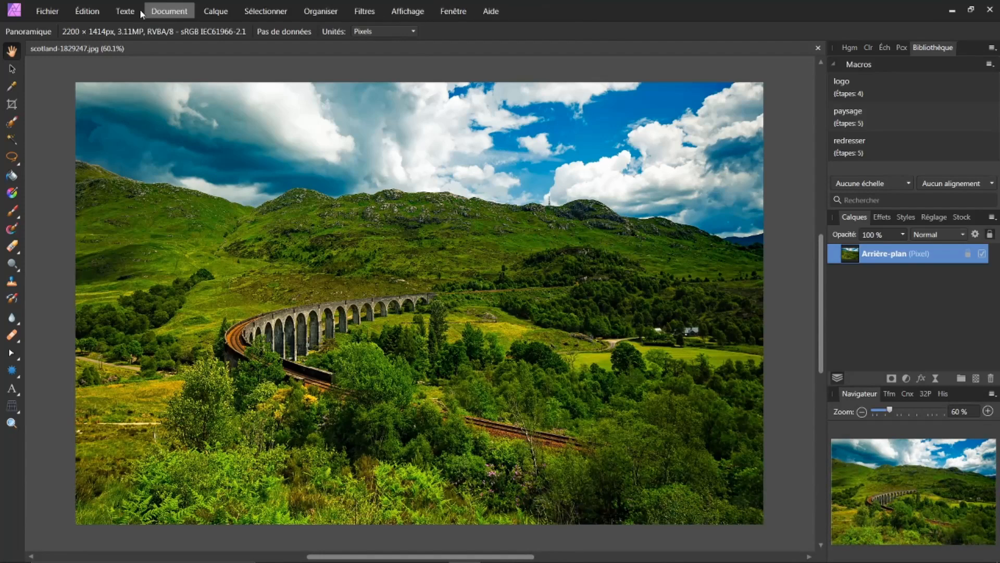
Step: Straighten the viaduct photo with the Crop tool along the sloping line of the hilltops, and apply it
{"action": "left_click", "coordinate": [11, 104]}
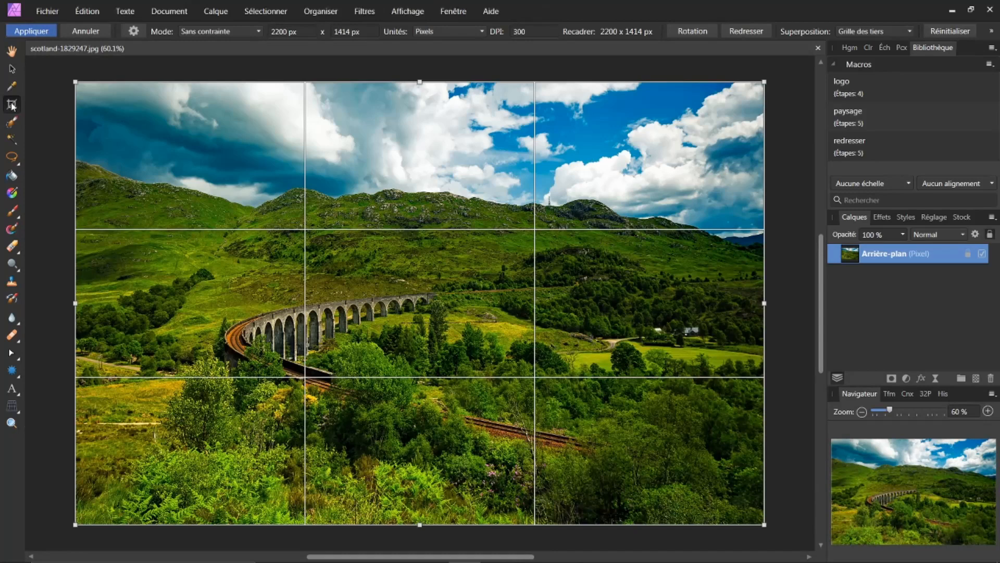
{"action": "left_click", "coordinate": [739, 31]}
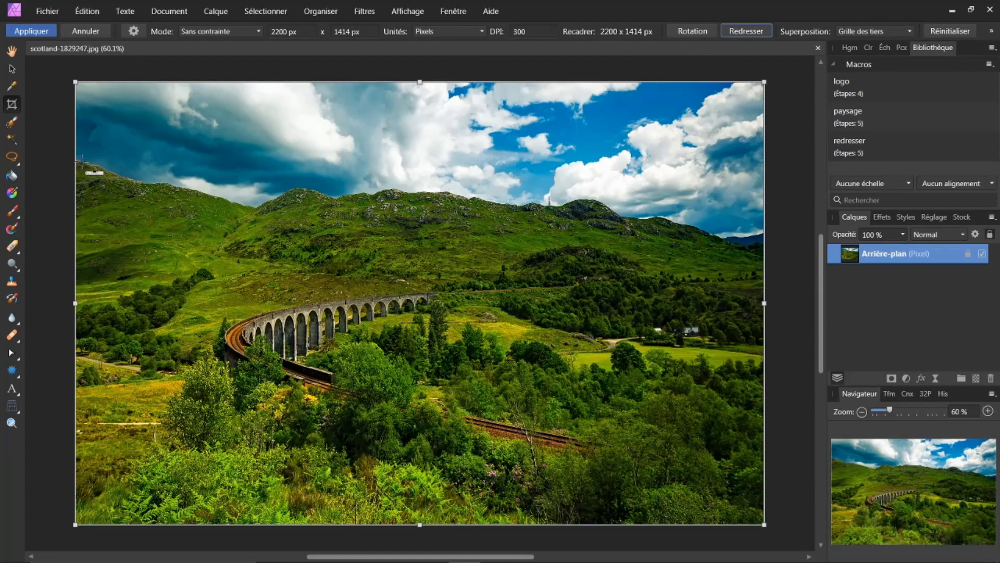
{"action": "mouse_move", "coordinate": [81, 162]}
{"action": "left_mouse_down"}
{"action": "mouse_move", "coordinate": [547, 227]}
{"action": "mouse_move", "coordinate": [698, 219]}
{"action": "mouse_move", "coordinate": [714, 209]}
{"action": "left_mouse_up"}
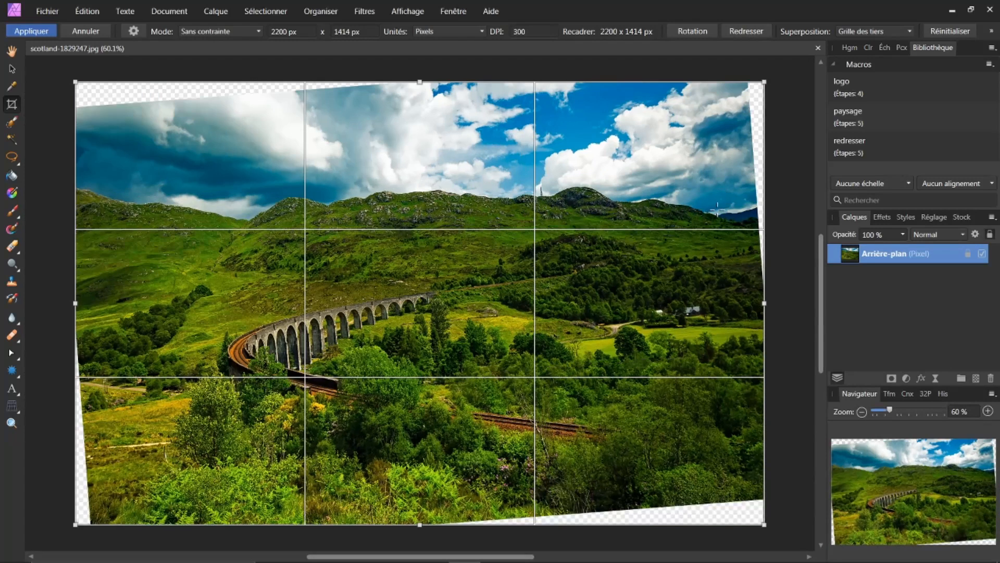
{"action": "left_click", "coordinate": [26, 32]}
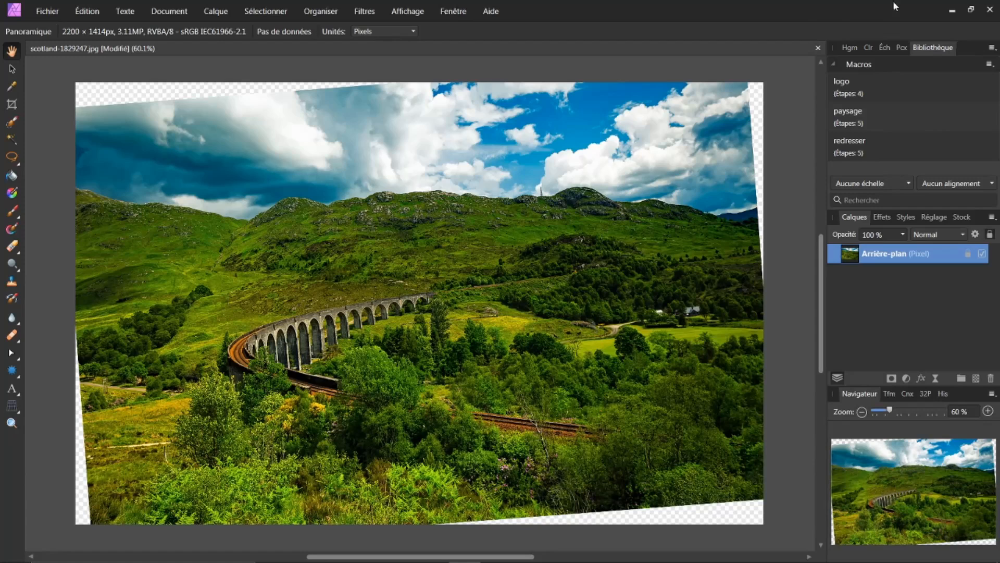
Step: Show the Macro panel and move it over the hills and sky in the left part of the photo
{"action": "left_click", "coordinate": [367, 12]}
{"action": "mouse_move", "coordinate": [407, 9]}
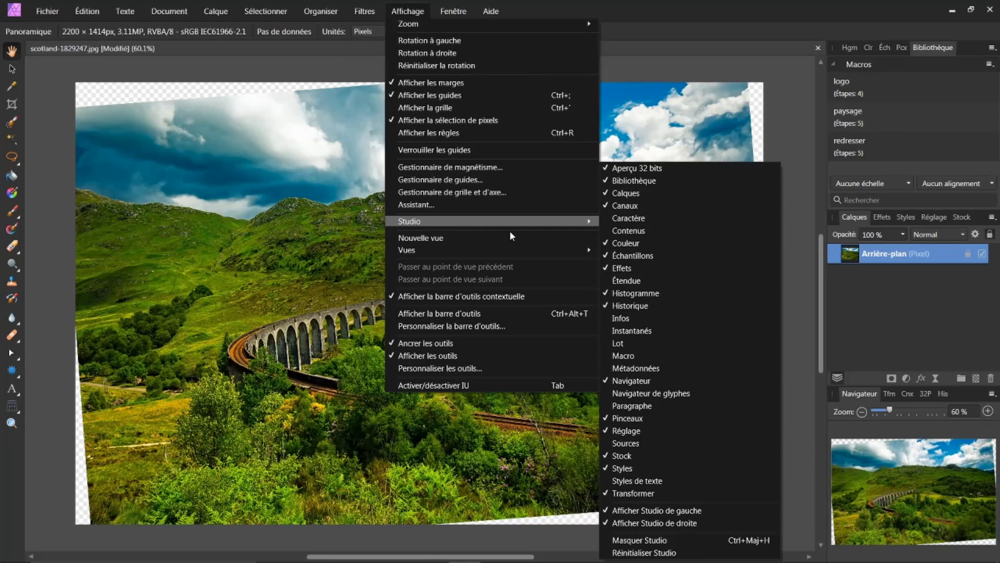
{"action": "mouse_move", "coordinate": [565, 220]}
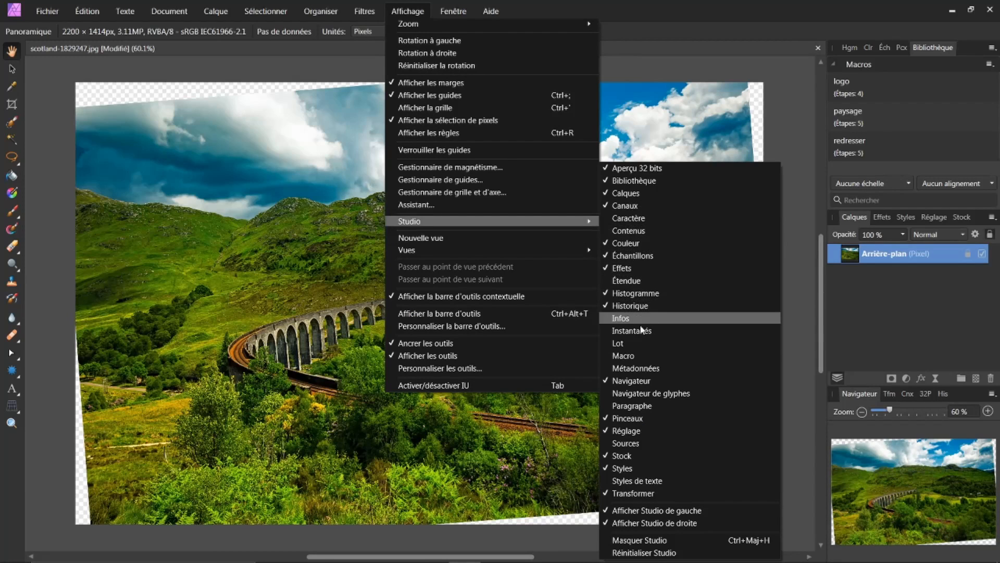
{"action": "left_click", "coordinate": [623, 356]}
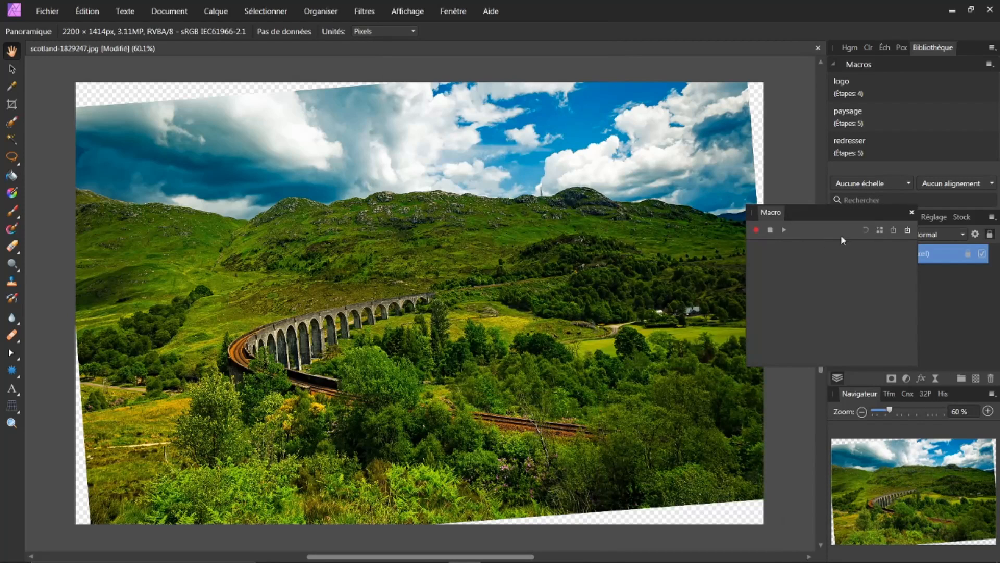
{"action": "left_click_drag", "start_coordinate": [852, 215], "coordinate": [563, 223]}
{"action": "left_click_drag", "start_coordinate": [465, 220], "coordinate": [127, 199]}
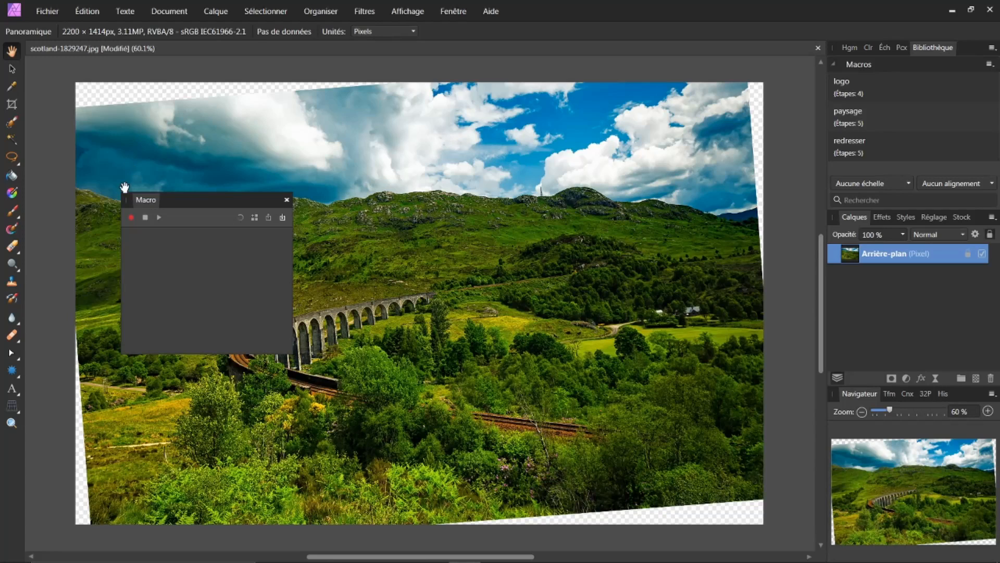
Step: Start recording a macro and rasterise the Arrière-plan layer with Tramer et ajuster
{"action": "left_click", "coordinate": [131, 217]}
{"action": "left_click", "coordinate": [131, 219]}
{"action": "left_click", "coordinate": [218, 12]}
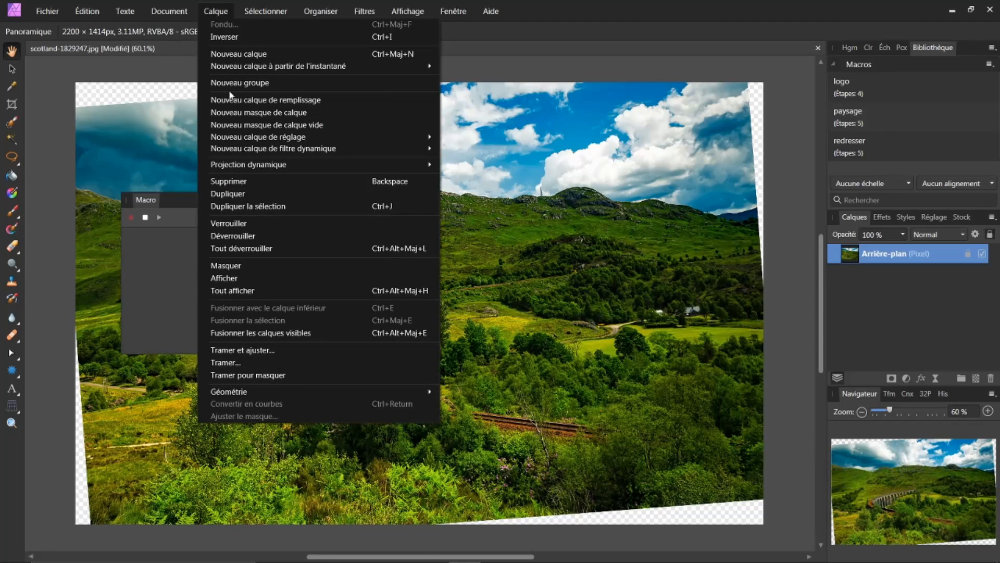
{"action": "left_click", "coordinate": [241, 350]}
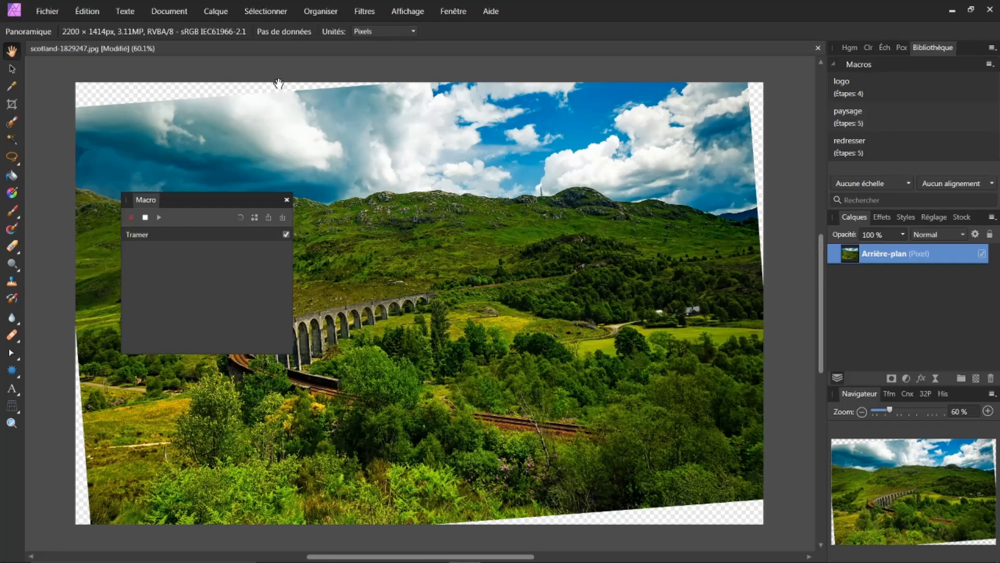
Step: Select the photo's 100% transparent areas by alpha range
{"action": "left_click", "coordinate": [266, 10]}
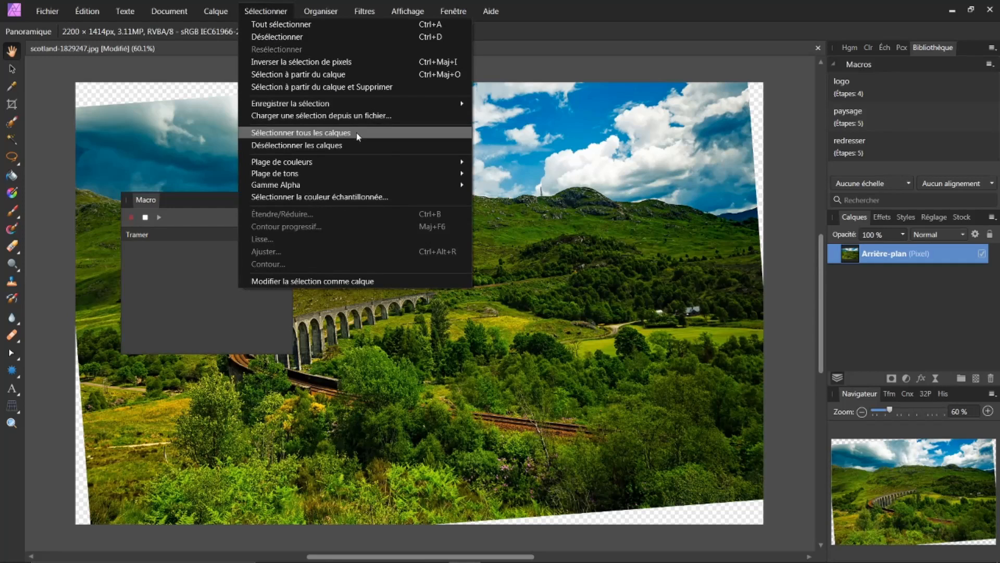
{"action": "mouse_move", "coordinate": [408, 186]}
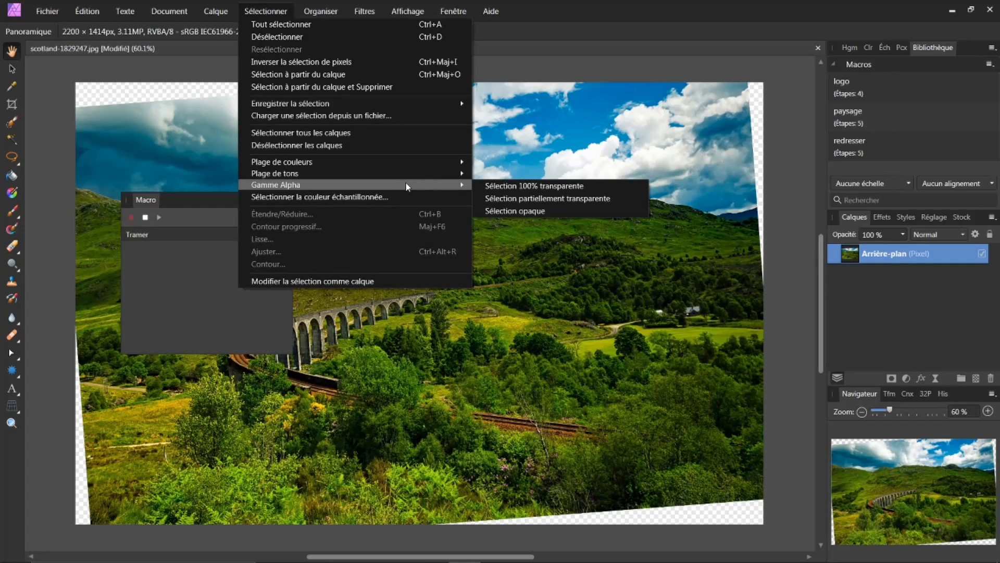
{"action": "left_click", "coordinate": [519, 185]}
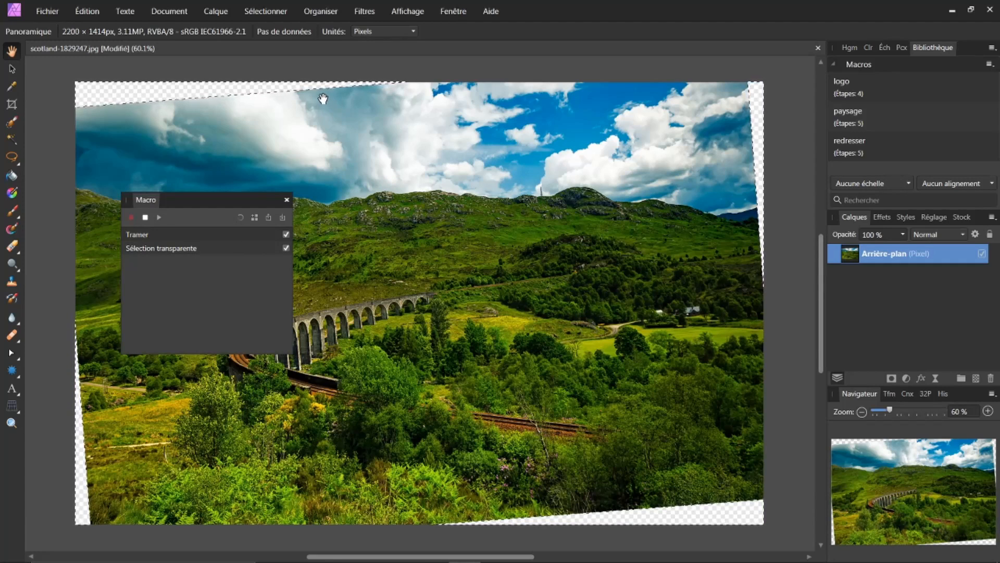
Step: Expand the selection of the transparent corners by a radius of 1 px so it covers the semi-transparent edge pixels
{"action": "scroll", "coordinate": [313, 83], "scroll_direction": "up", "scroll_amount": 1}
{"action": "scroll", "coordinate": [314, 83], "scroll_direction": "up", "scroll_amount": 8}
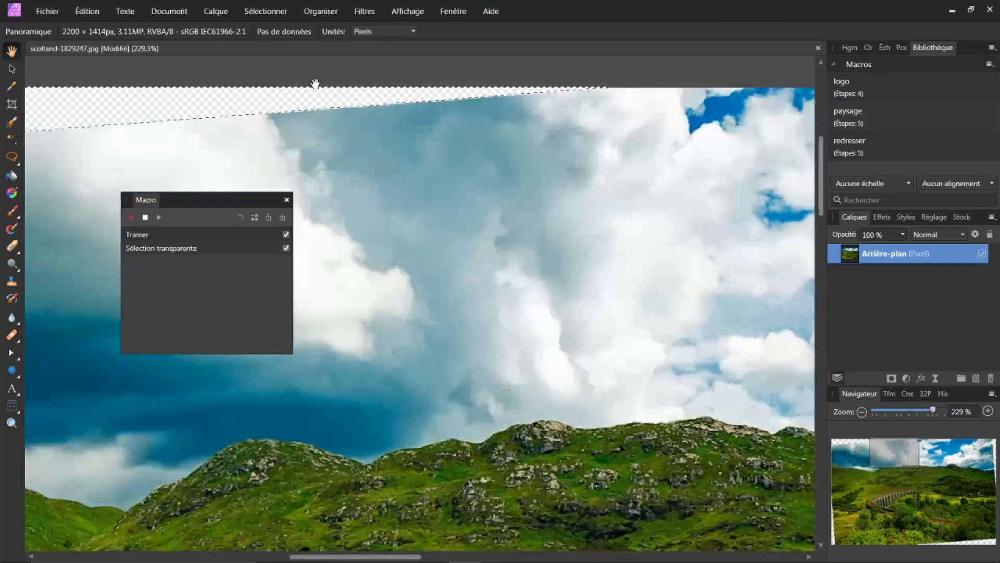
{"action": "scroll", "coordinate": [312, 83], "scroll_direction": "up", "scroll_amount": 3}
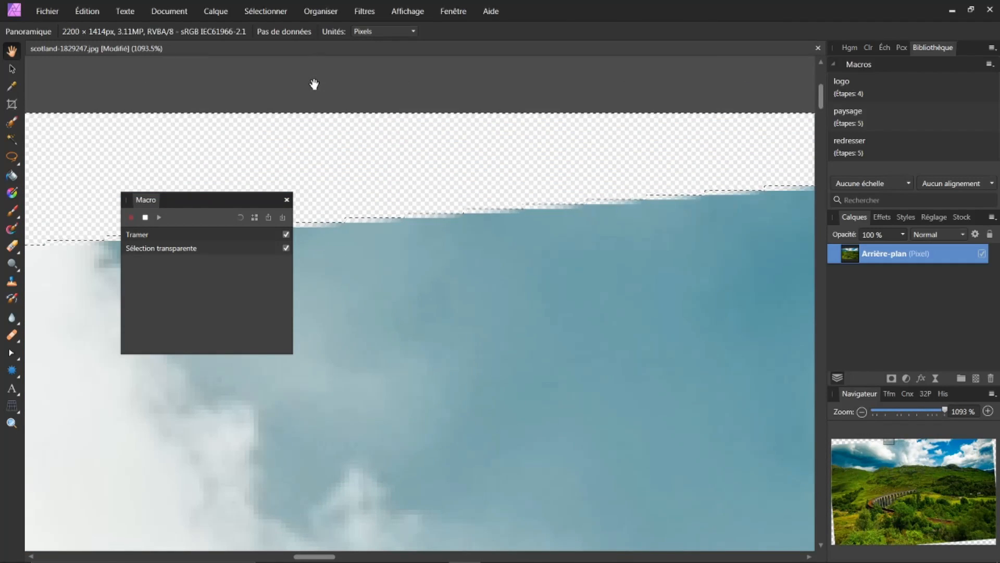
{"action": "left_click_drag", "start_coordinate": [558, 270], "coordinate": [456, 203]}
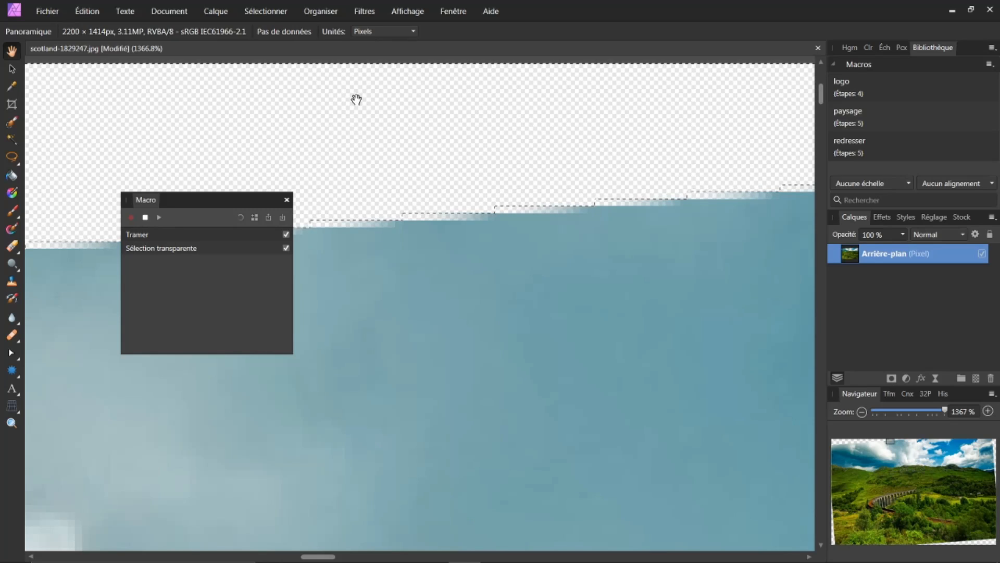
{"action": "left_click", "coordinate": [270, 14]}
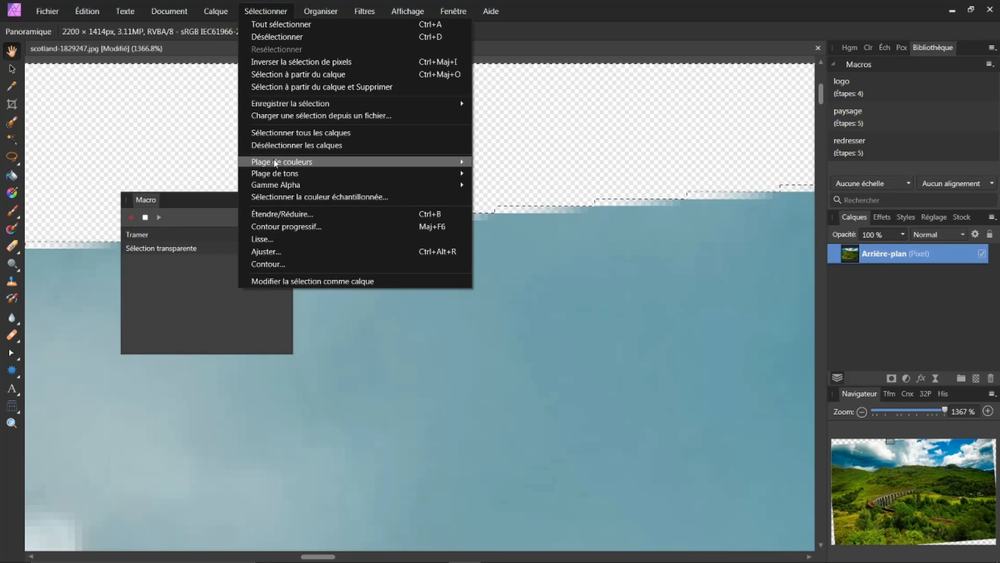
{"action": "left_click", "coordinate": [283, 215]}
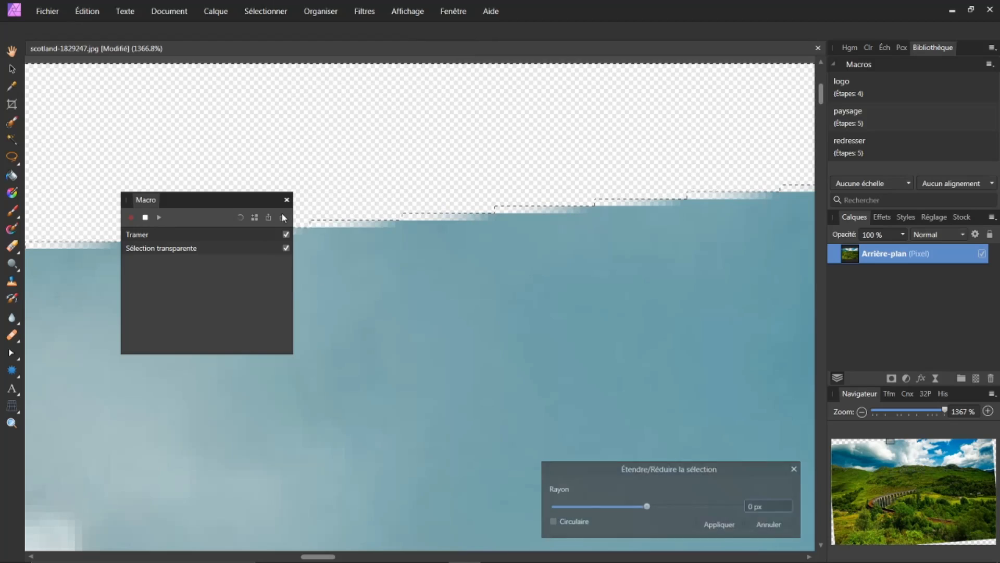
{"action": "left_click_drag", "start_coordinate": [757, 469], "coordinate": [742, 301]}
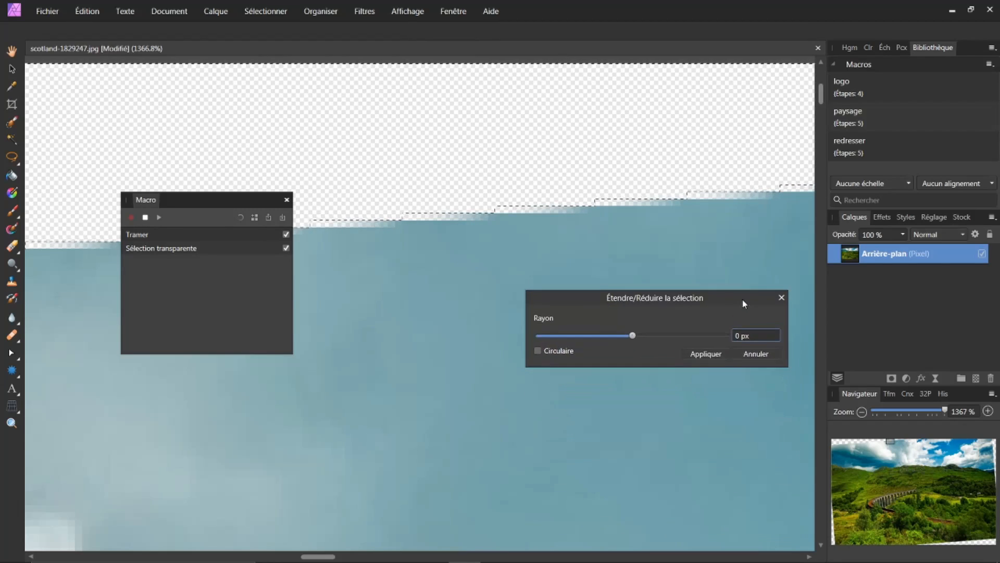
{"action": "left_click", "coordinate": [748, 335]}
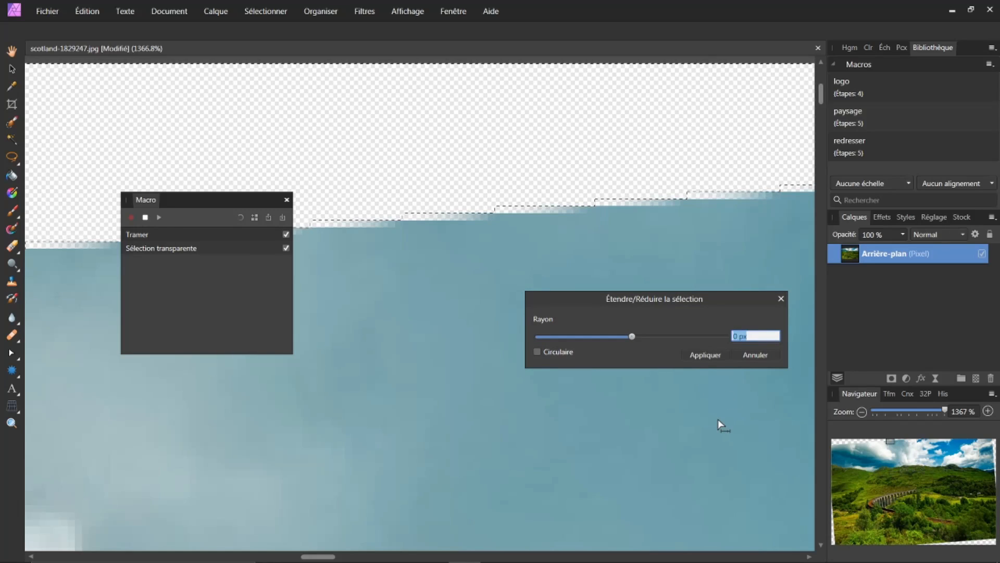
{"action": "type", "text": "1"}
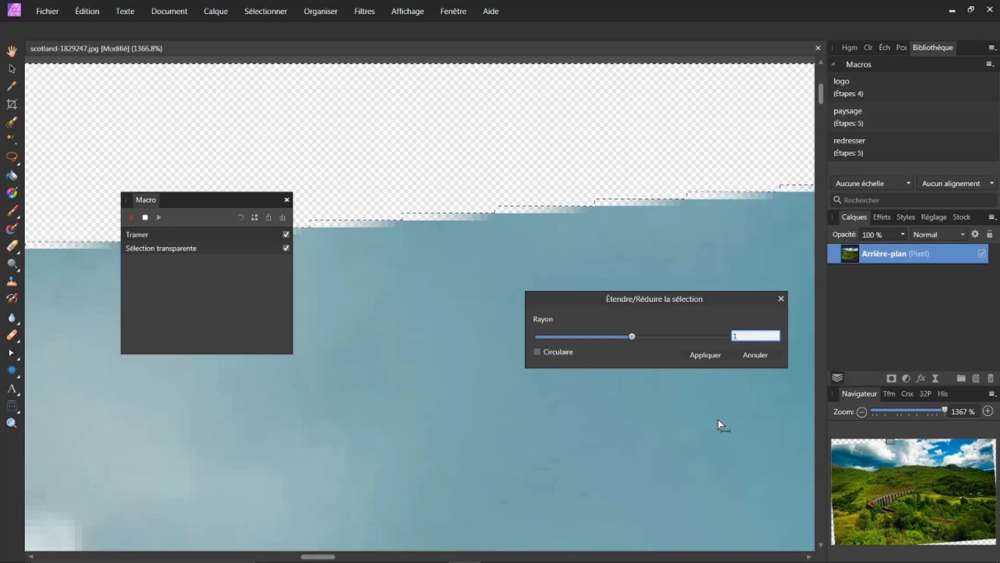
{"action": "key", "text": "Return"}
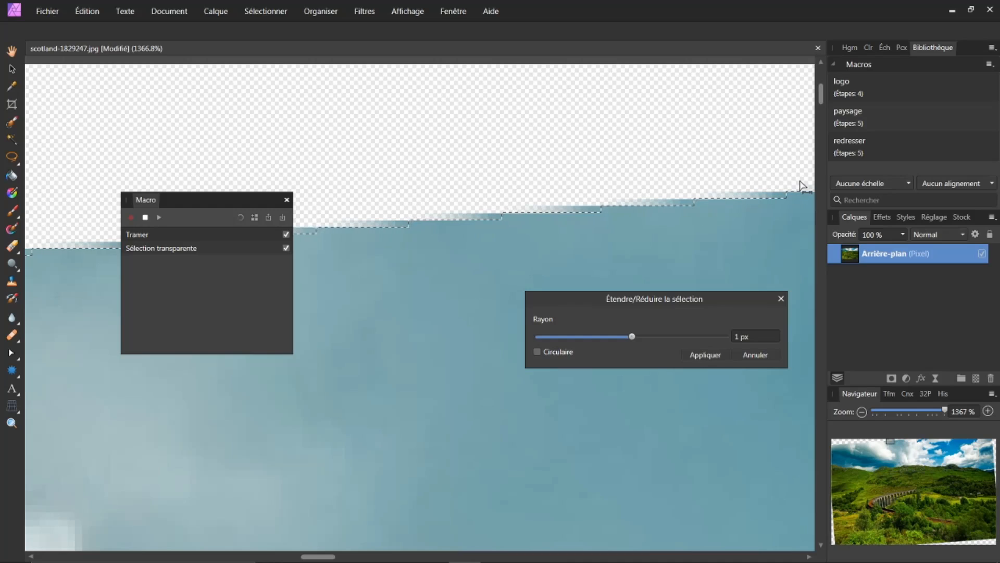
{"action": "left_click", "coordinate": [708, 353]}
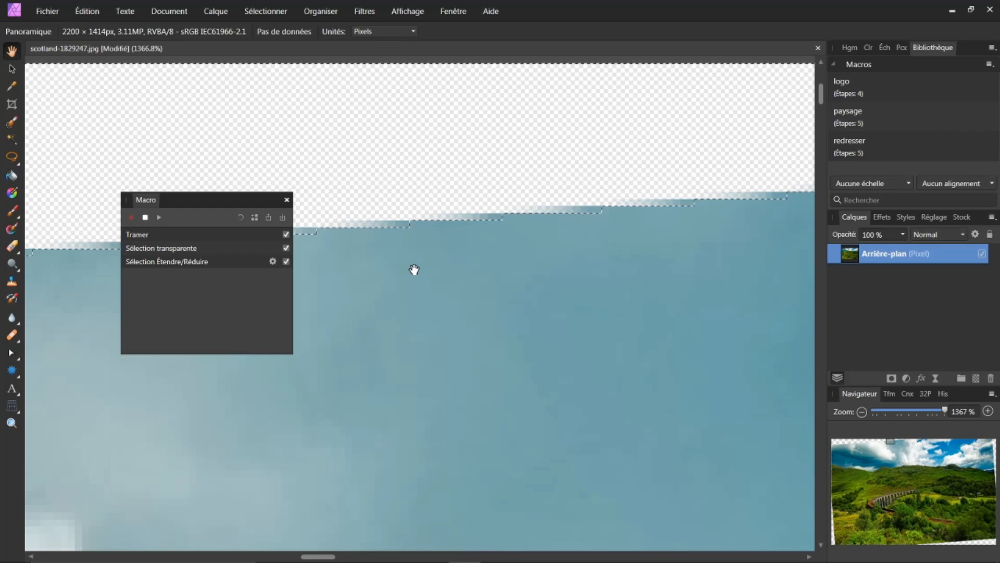
Step: Fill the selected corners with the Retoucher inpainting command and clear the selection
{"action": "key", "text": "ctrl+0"}
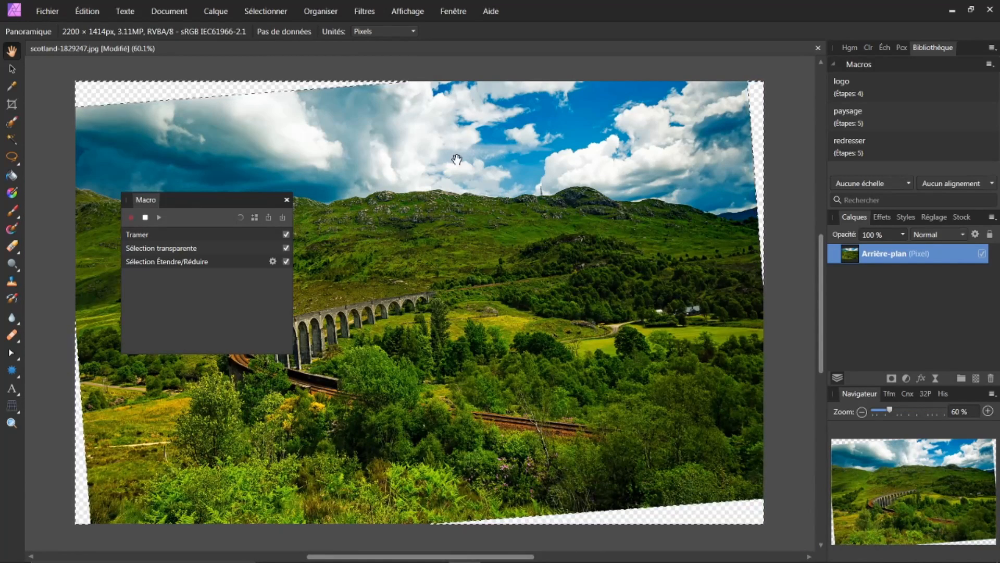
{"action": "left_click", "coordinate": [87, 11]}
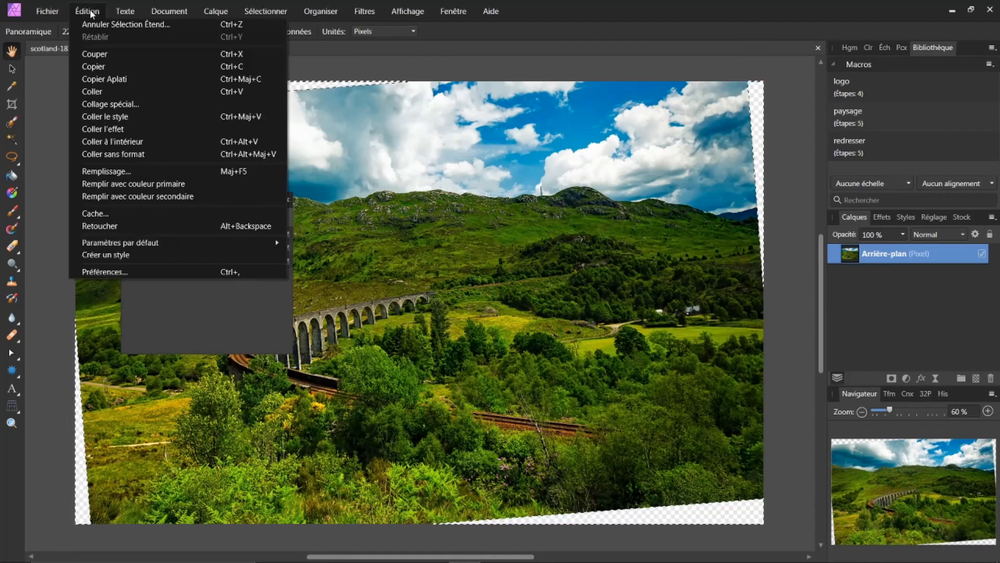
{"action": "left_click", "coordinate": [98, 227]}
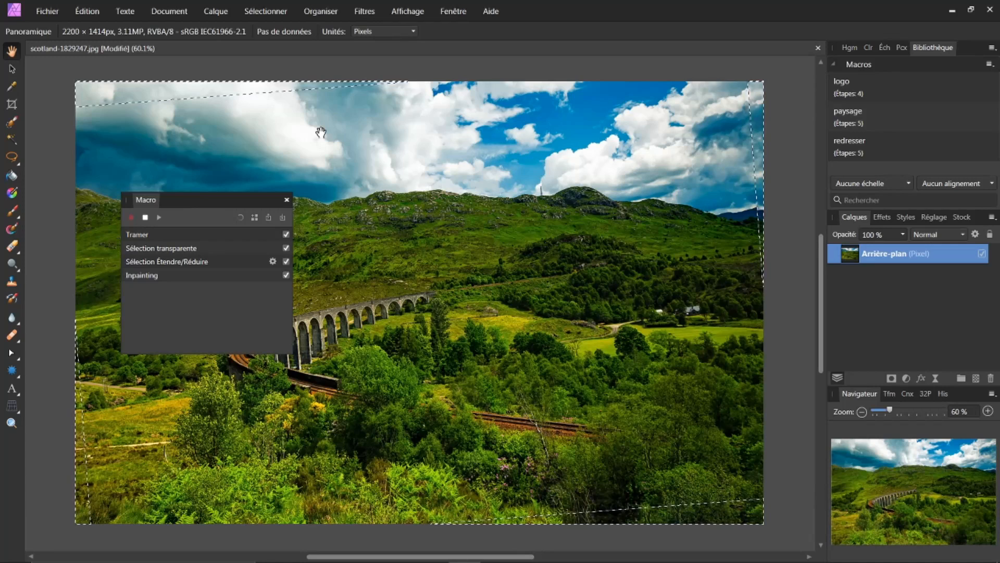
{"action": "left_click", "coordinate": [260, 12]}
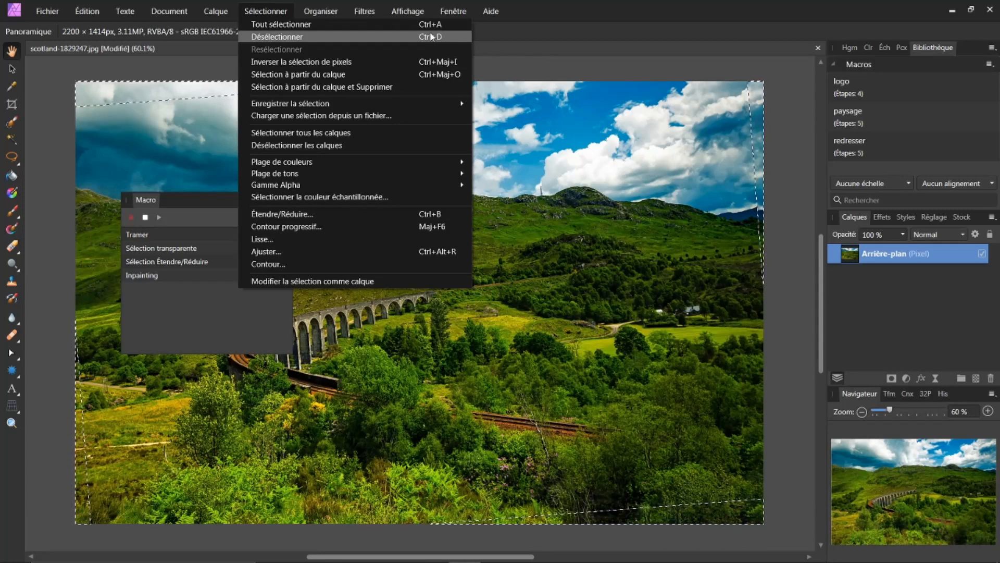
{"action": "left_click", "coordinate": [332, 36]}
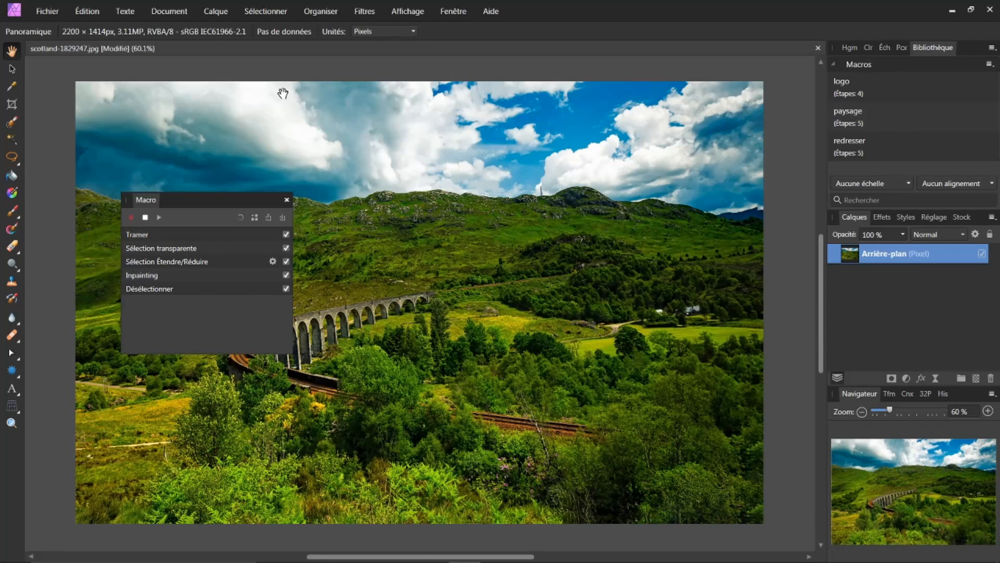
Step: Stop the macro recording, leave the add-to-library dialog without saving, and clear the recorded steps
{"action": "left_click", "coordinate": [146, 217]}
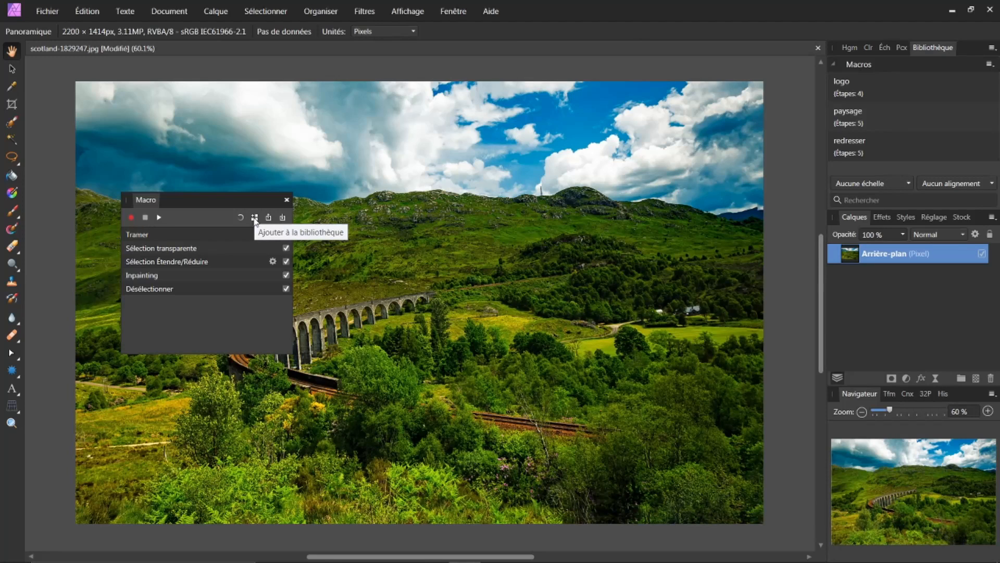
{"action": "left_click", "coordinate": [255, 218]}
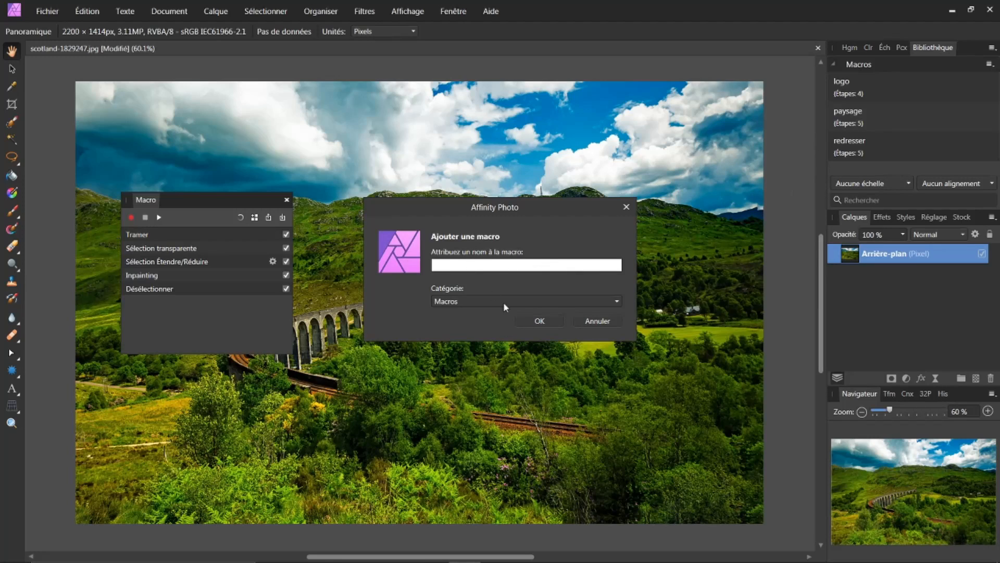
{"action": "left_click", "coordinate": [596, 322]}
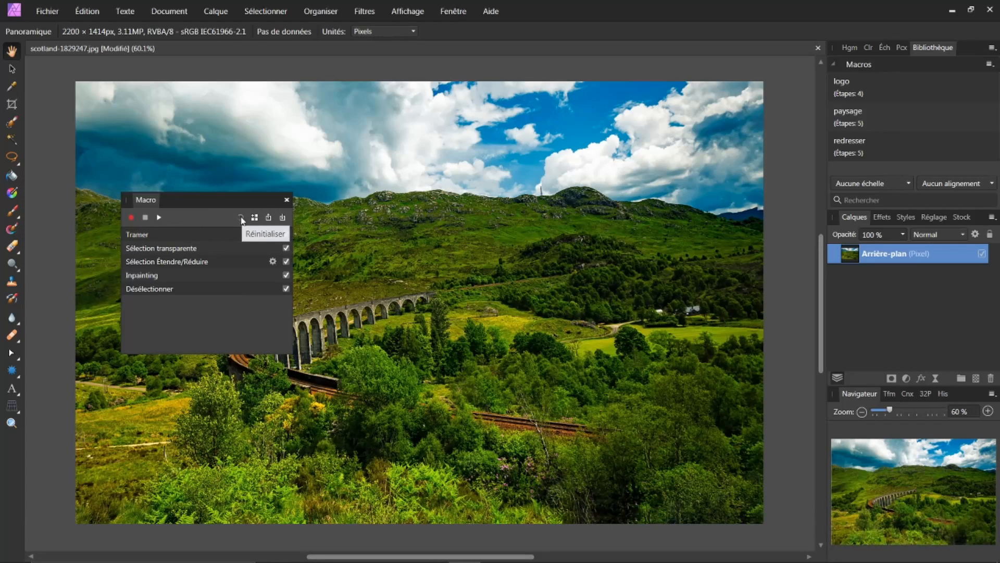
{"action": "left_click", "coordinate": [242, 218]}
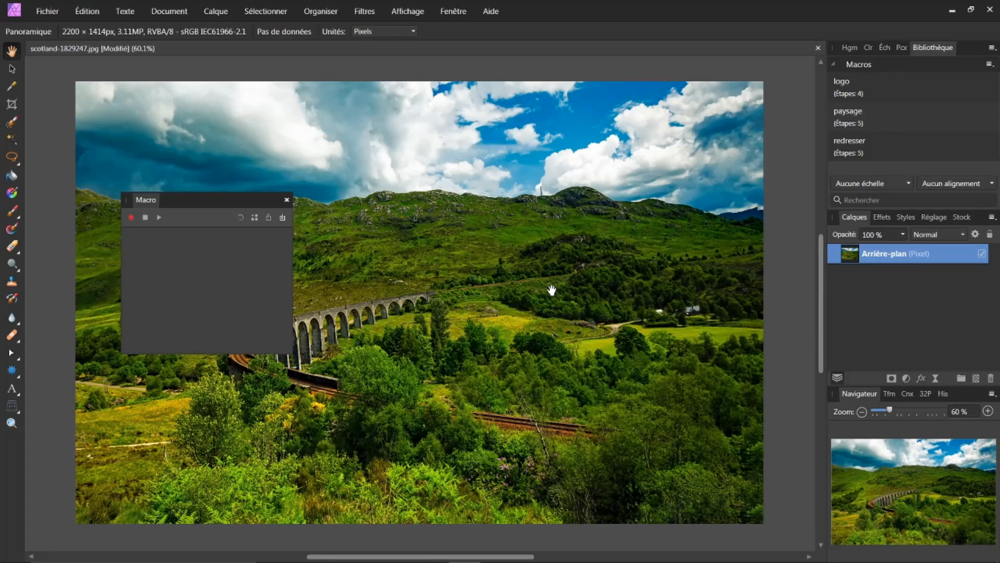
Step: Retouch the broken mountain ridge at the photo's right edge with a 71.1 px healing brush, sampling the ridge beside it
{"action": "scroll", "coordinate": [723, 231], "scroll_direction": "up", "scroll_amount": 5}
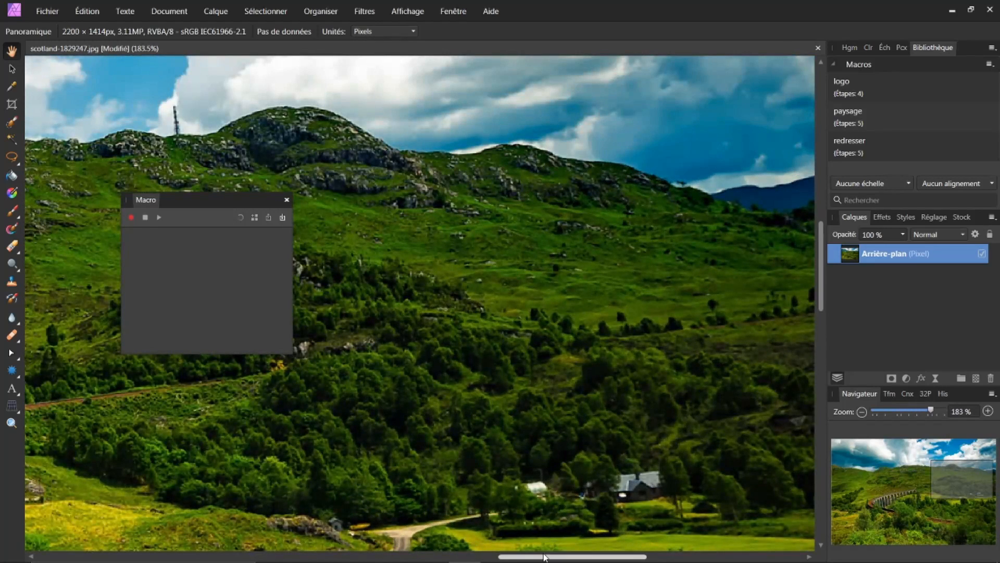
{"action": "left_click_drag", "start_coordinate": [544, 556], "coordinate": [626, 560]}
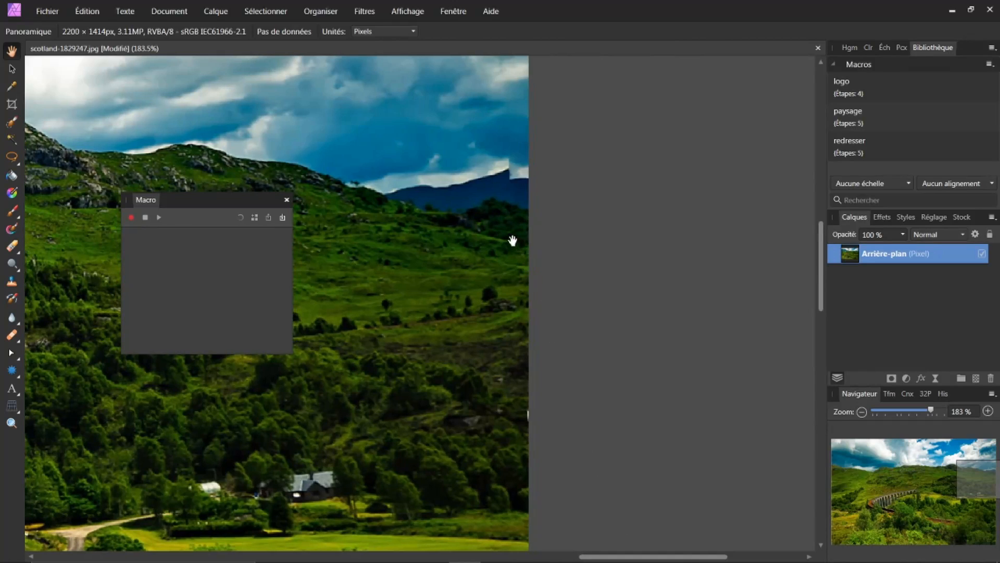
{"action": "scroll", "coordinate": [461, 172], "scroll_direction": "up", "scroll_amount": 1}
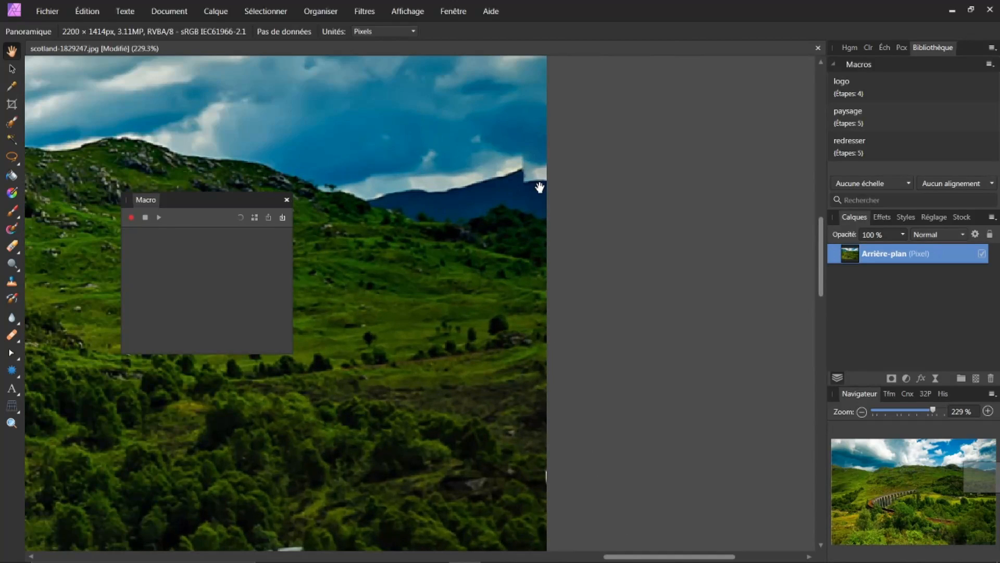
{"action": "left_click", "coordinate": [10, 339]}
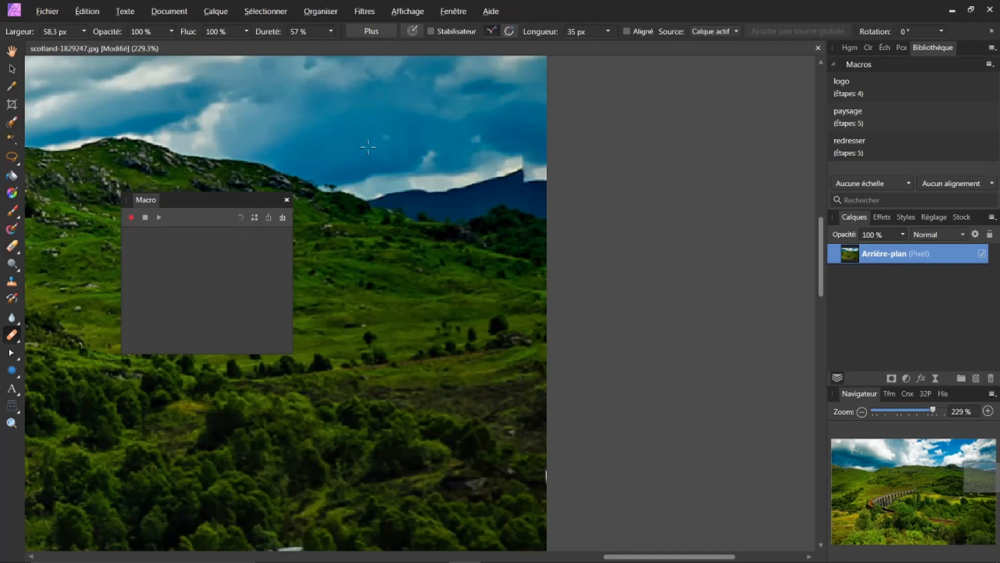
{"action": "left_click_drag", "start_coordinate": [368, 147], "coordinate": [368, 148]}
{"action": "left_click", "coordinate": [407, 188], "text": "alt"}
{"action": "left_click", "coordinate": [401, 117]}
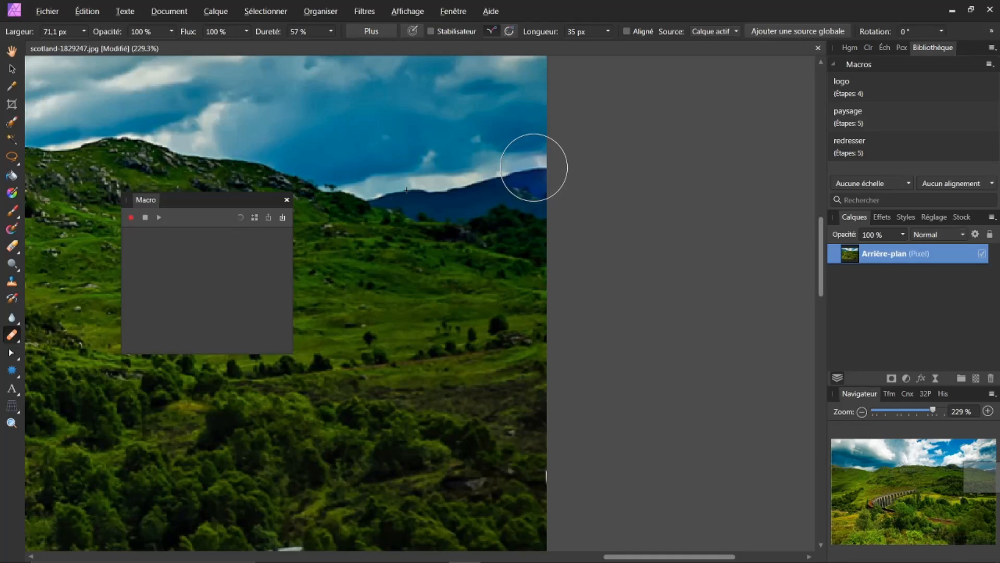
{"action": "left_click", "coordinate": [533, 167]}
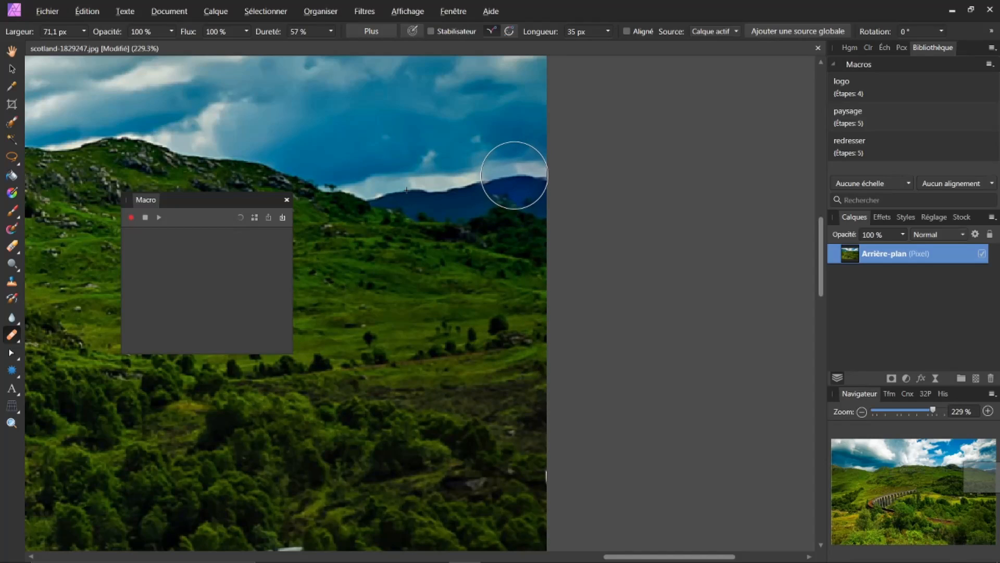
{"action": "left_click", "coordinate": [514, 175]}
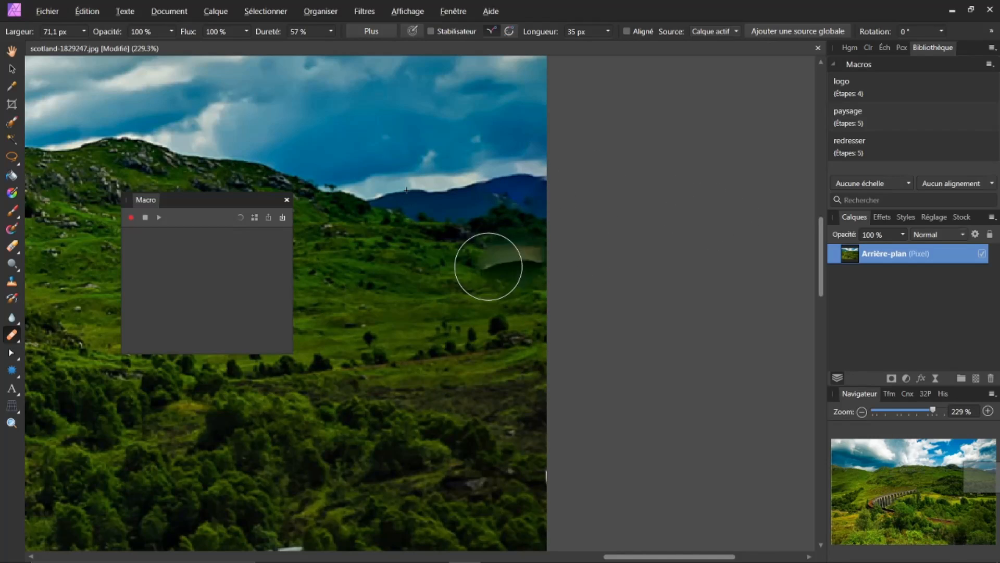
{"action": "scroll", "coordinate": [423, 257], "scroll_direction": "down", "scroll_amount": 2}
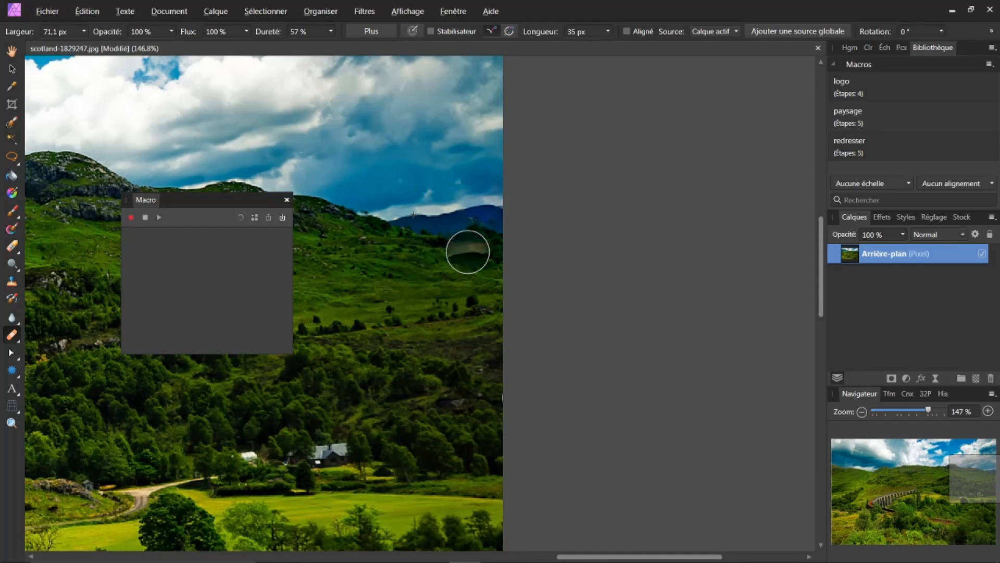
{"action": "key", "text": "ctrl+0"}
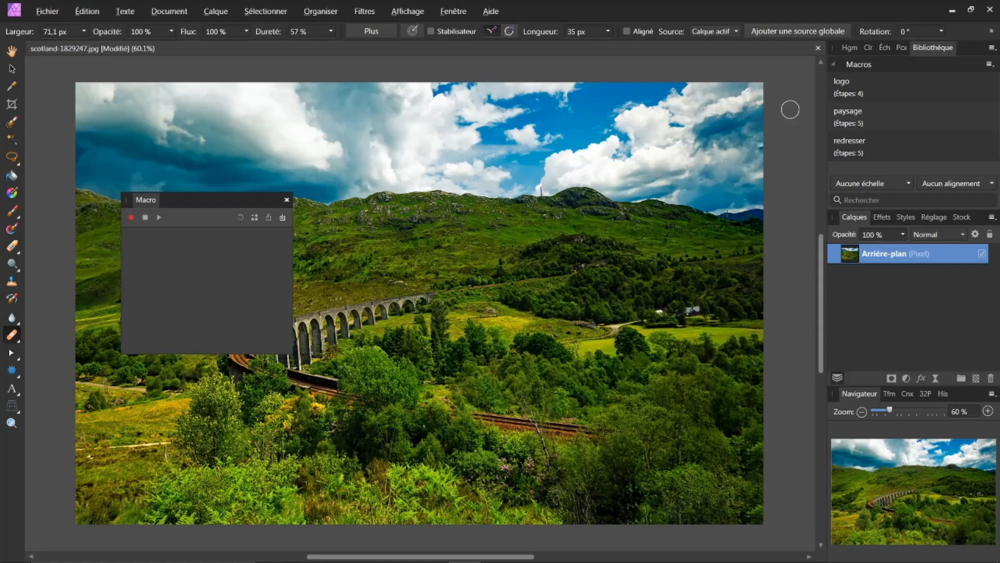
Step: Apply the saved logo macro to the photo and open the recent file logo.PNG
{"action": "left_click", "coordinate": [845, 87]}
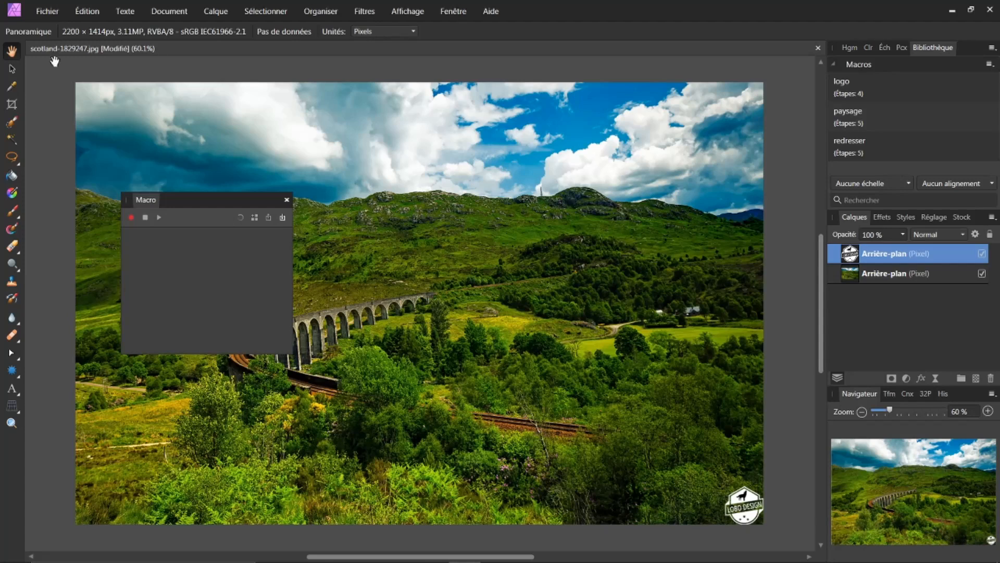
{"action": "left_click", "coordinate": [42, 12]}
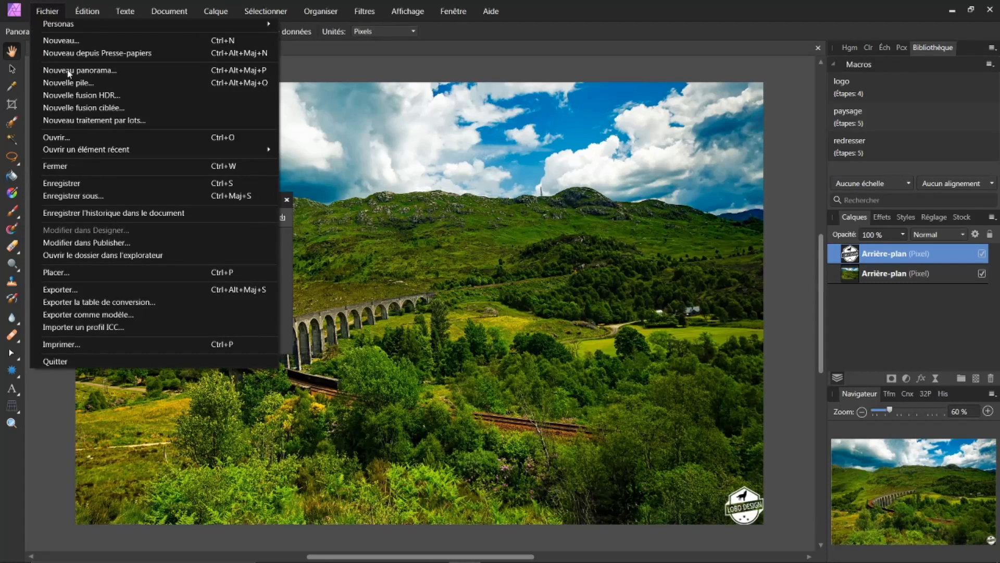
{"action": "mouse_move", "coordinate": [75, 154]}
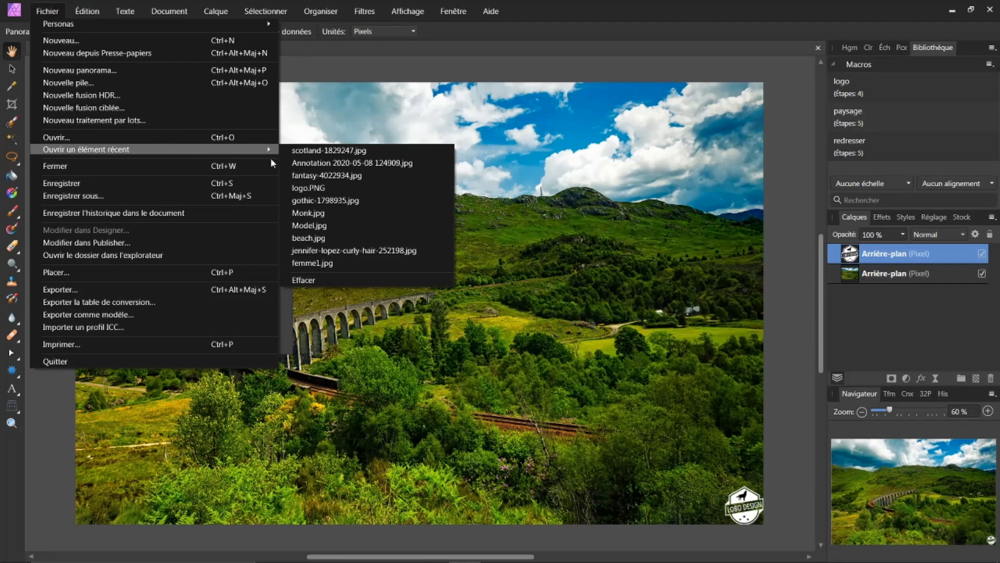
{"action": "left_click", "coordinate": [306, 188]}
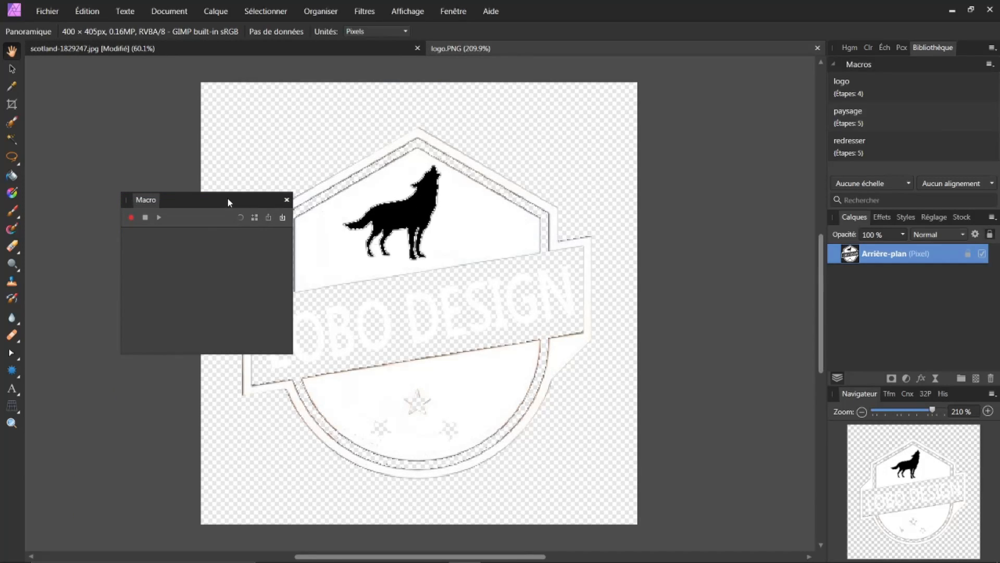
Step: Start recording a new macro on scotland-1829247.jpg and paste the logo copied from logo.PNG into the photo
{"action": "left_click_drag", "start_coordinate": [228, 202], "coordinate": [426, 167]}
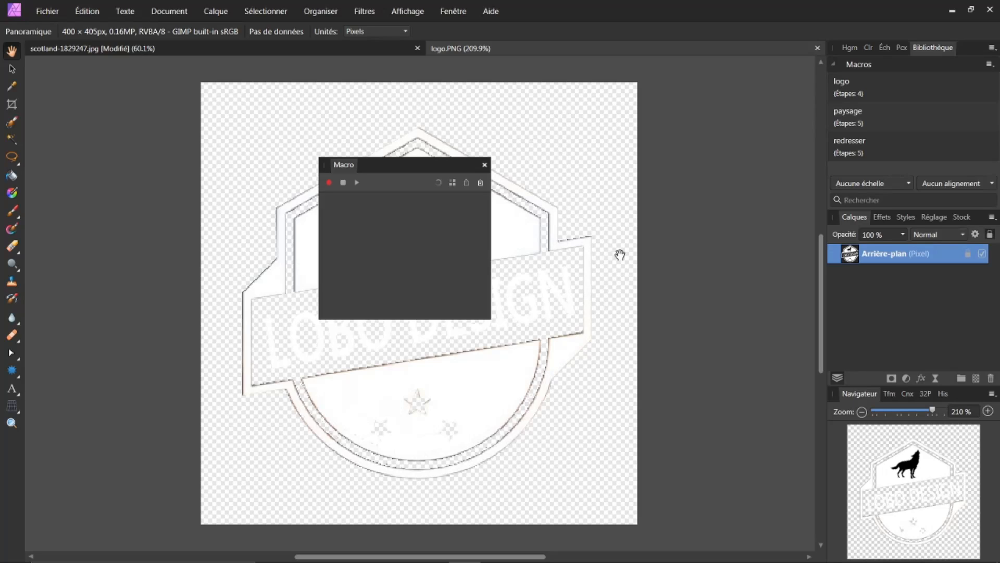
{"action": "left_click", "coordinate": [289, 48]}
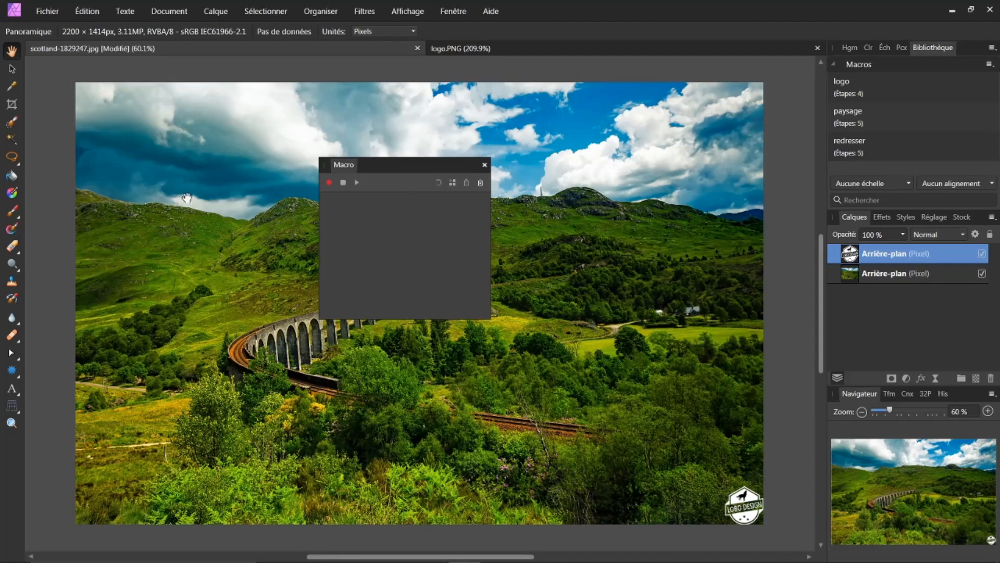
{"action": "left_click", "coordinate": [330, 182]}
{"action": "left_click", "coordinate": [473, 48]}
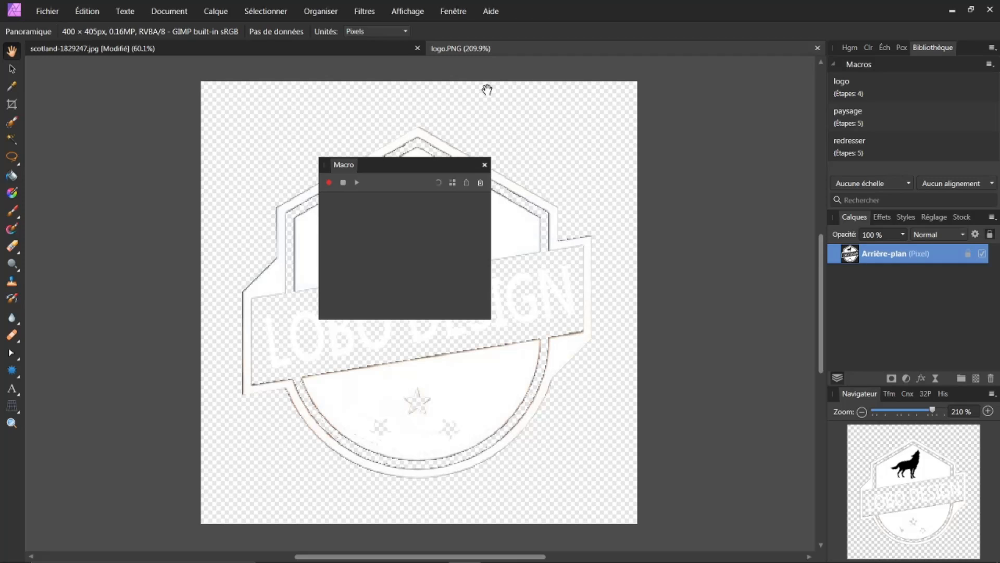
{"action": "left_click", "coordinate": [246, 47]}
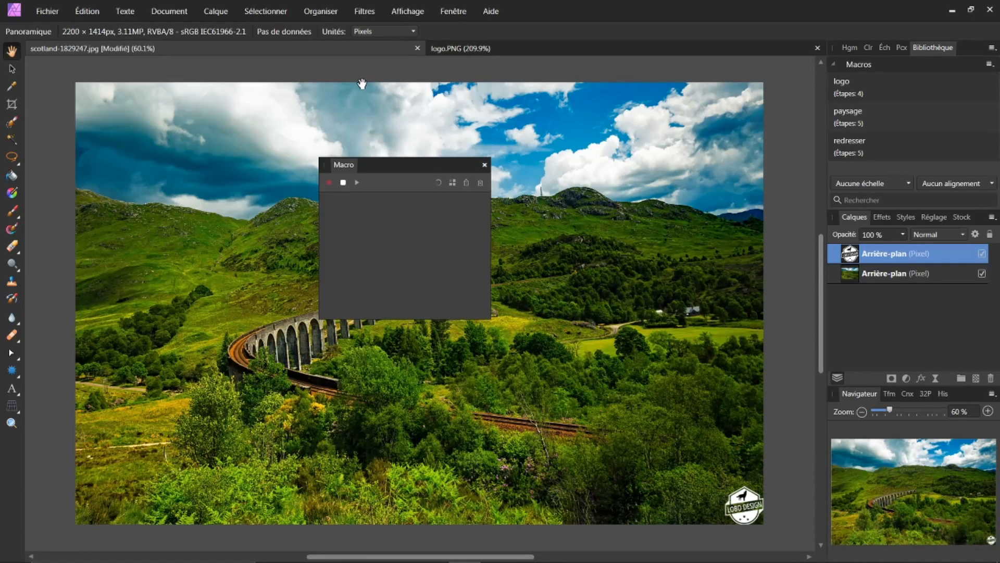
{"action": "key", "text": "ctrl+v"}
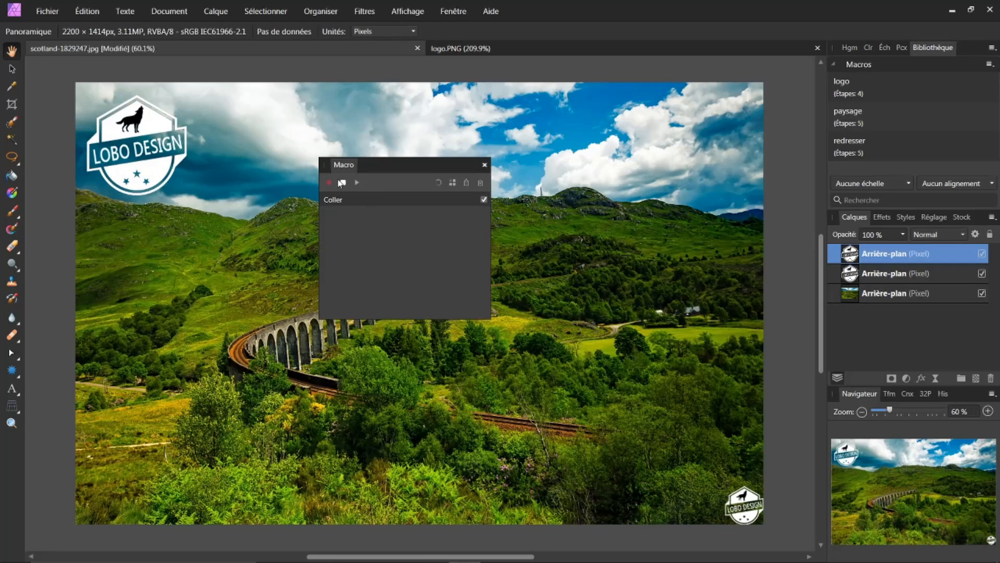
Step: Shrink the pasted logo to about a third of its size and align it to the photo's right and bottom edges
{"action": "left_click", "coordinate": [12, 69]}
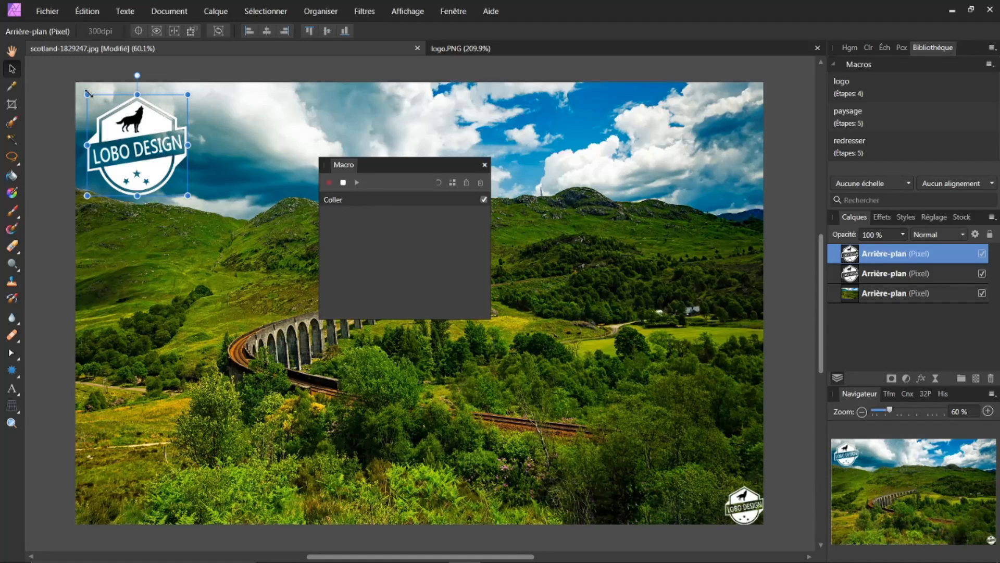
{"action": "left_click_drag", "start_coordinate": [89, 95], "coordinate": [156, 163]}
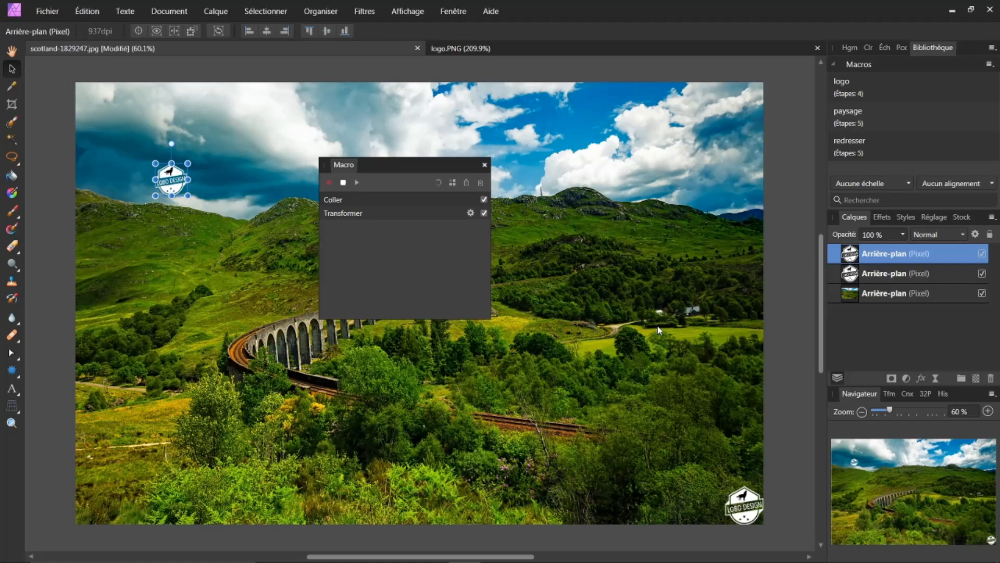
{"action": "left_click", "coordinate": [320, 12]}
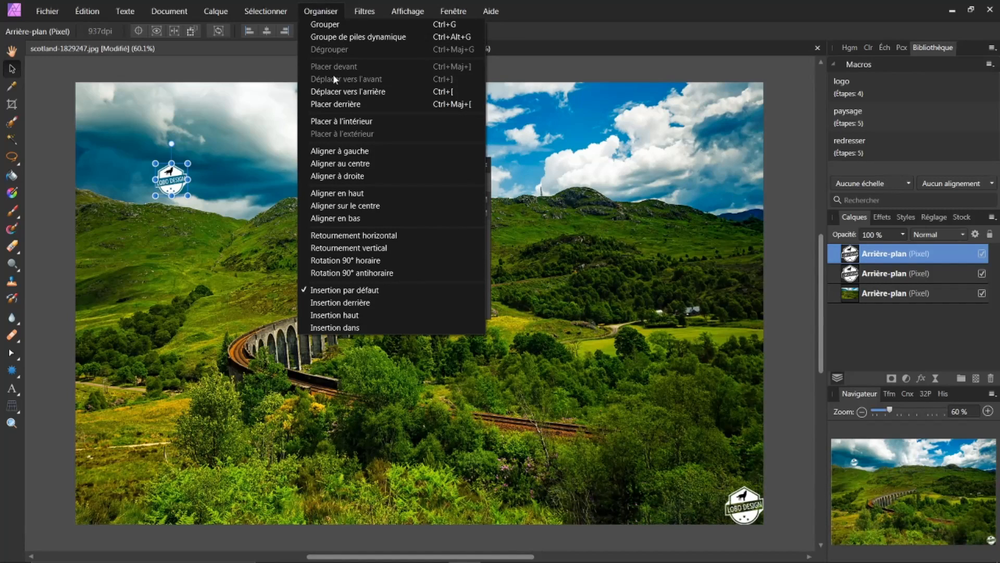
{"action": "left_click", "coordinate": [329, 176]}
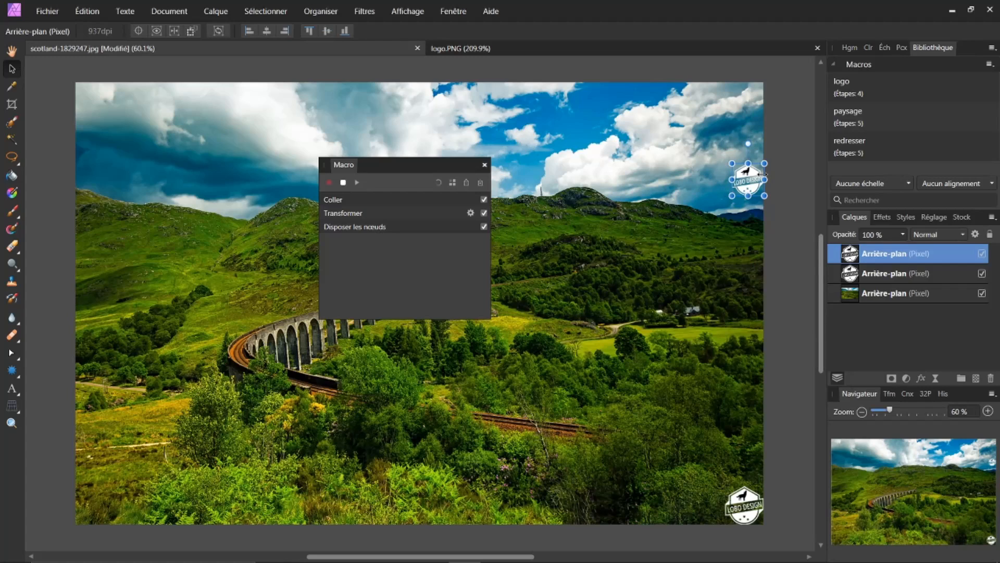
{"action": "left_click", "coordinate": [328, 13]}
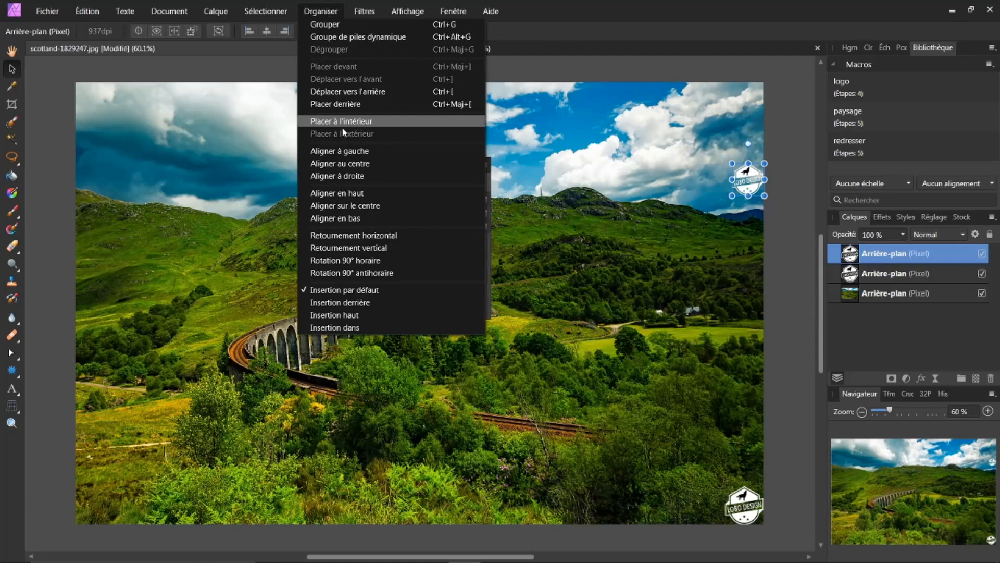
{"action": "left_click", "coordinate": [339, 219]}
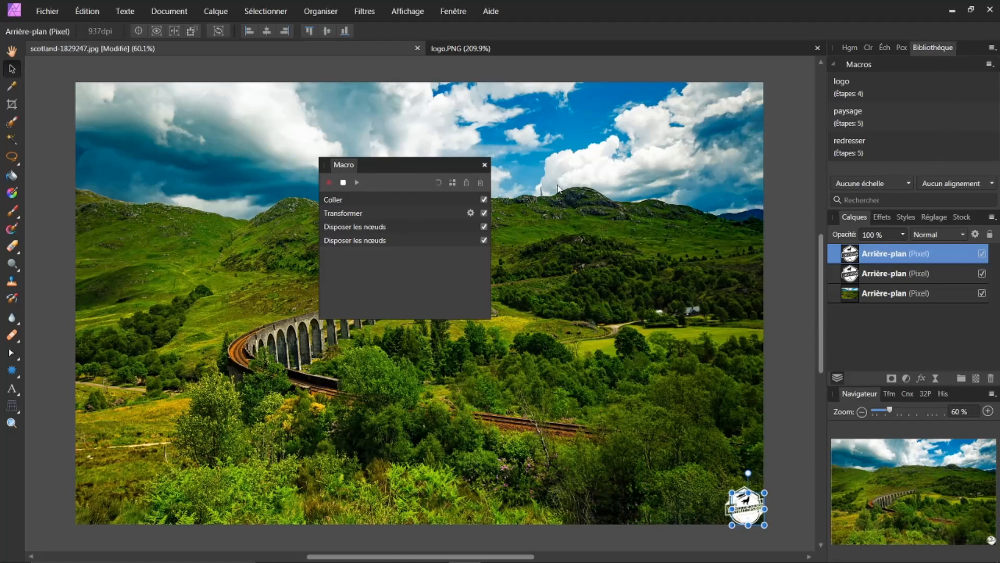
Step: Stop the logo macro recording, clear its recorded steps and close the macro recorder
{"action": "left_click", "coordinate": [342, 183]}
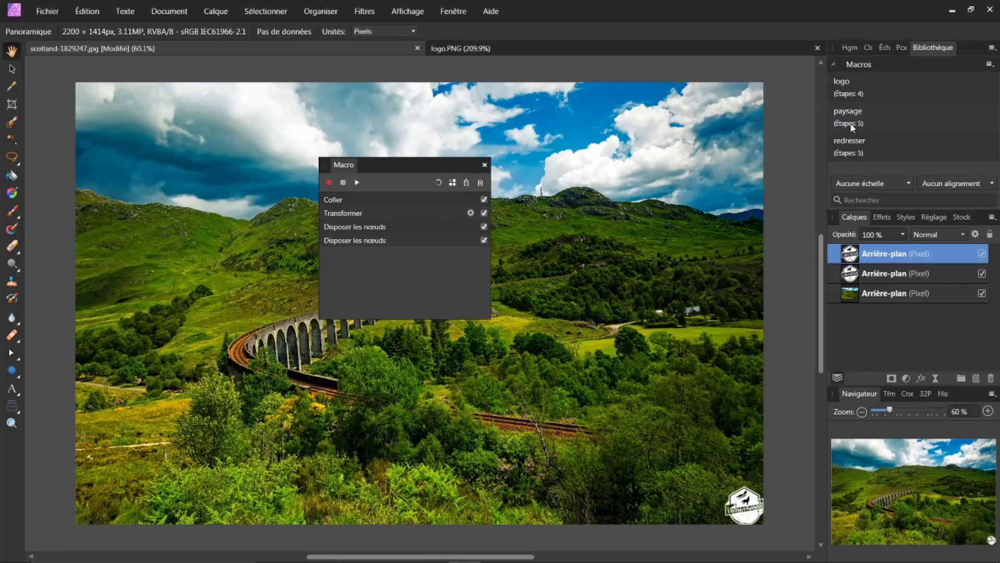
{"action": "left_click", "coordinate": [438, 182]}
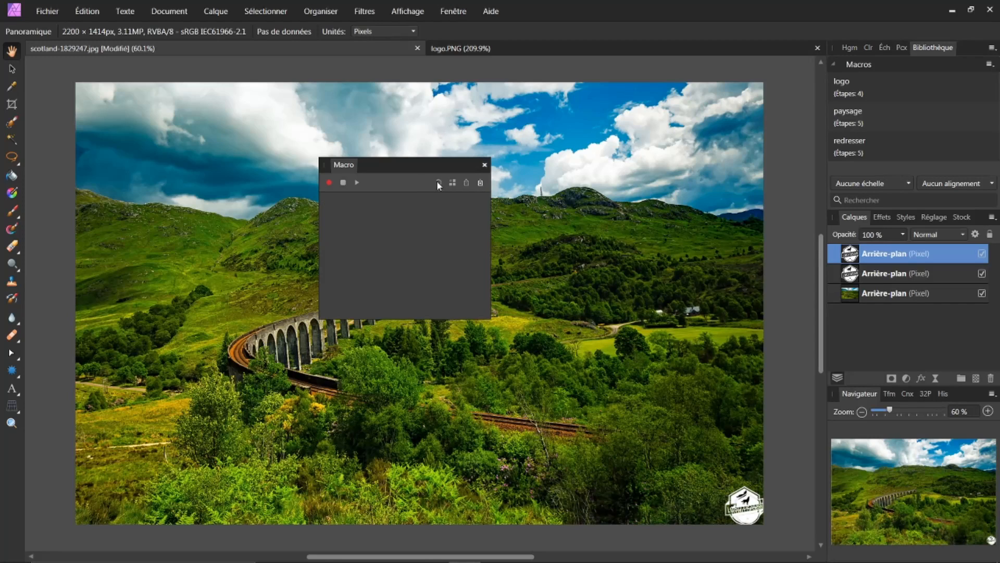
{"action": "left_click", "coordinate": [484, 164]}
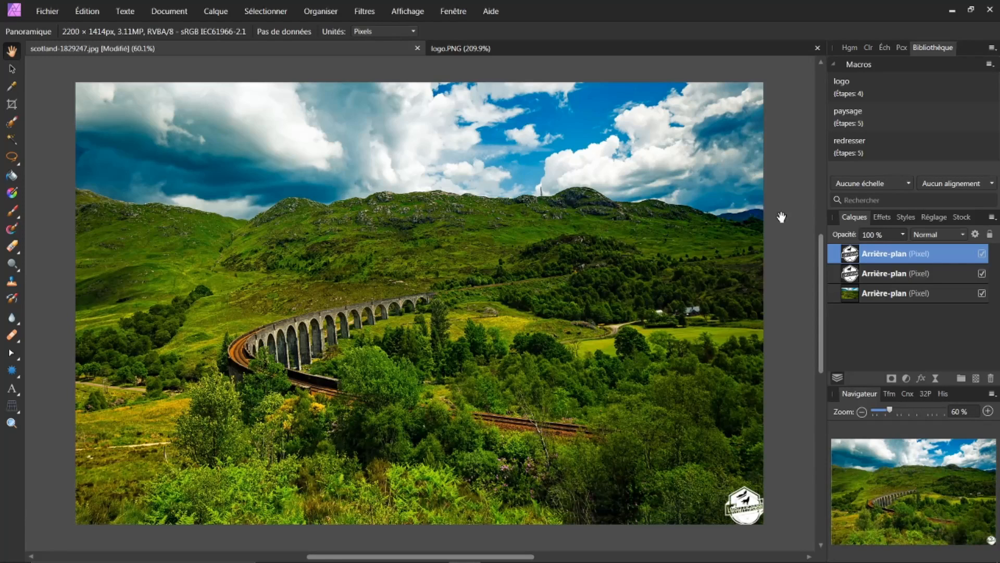
Step: Close logo.PNG and scotland-1829247.jpg without saving the changes
{"action": "left_click", "coordinate": [817, 48]}
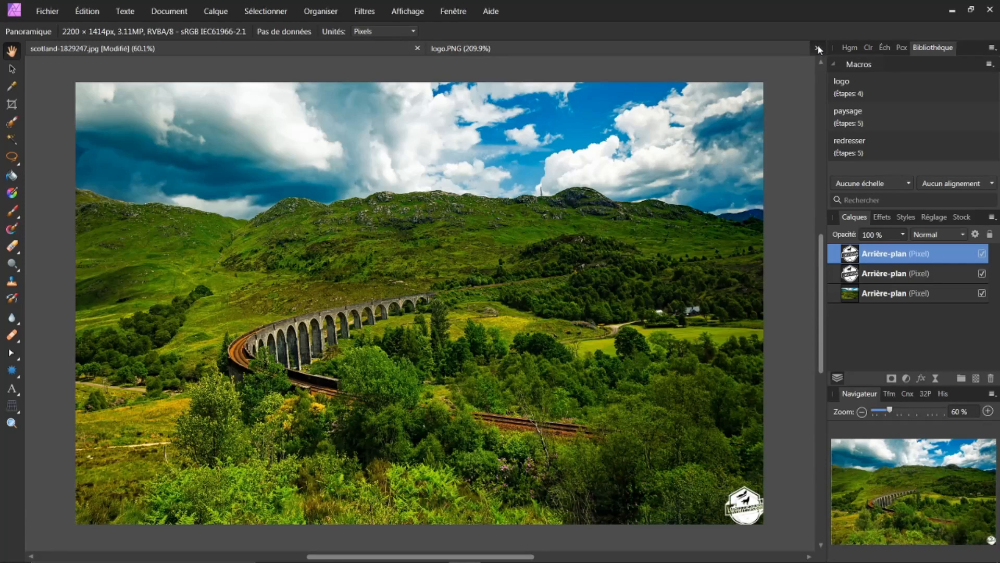
{"action": "left_click", "coordinate": [818, 49]}
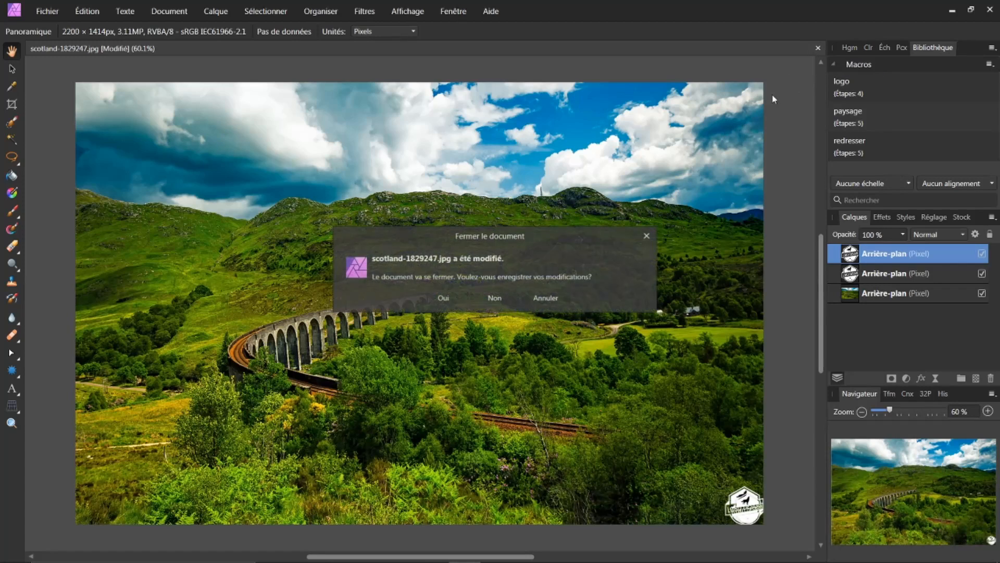
{"action": "left_click", "coordinate": [495, 300]}
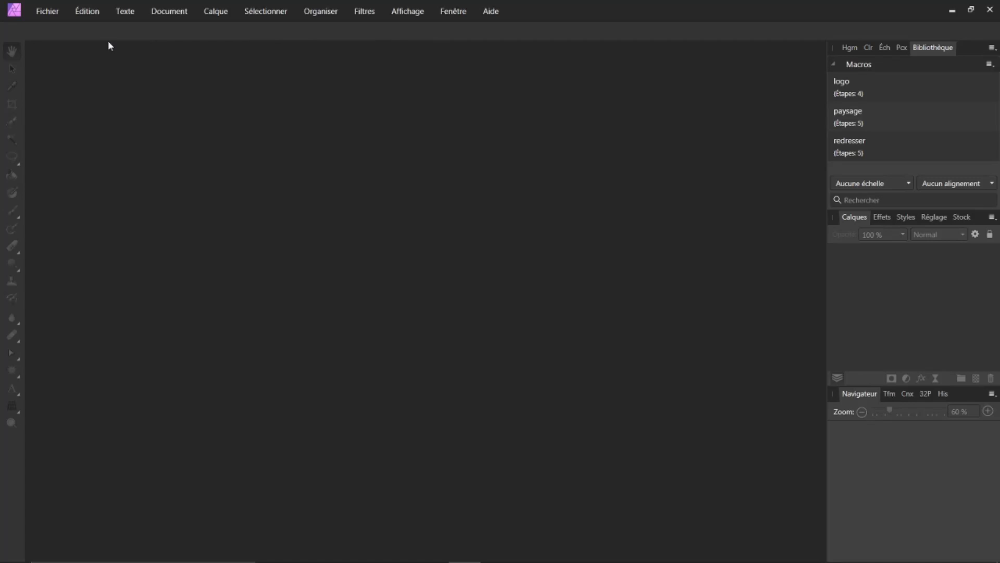
Step: Open the recent file fantasy-4022934.jpg
{"action": "left_click", "coordinate": [44, 16]}
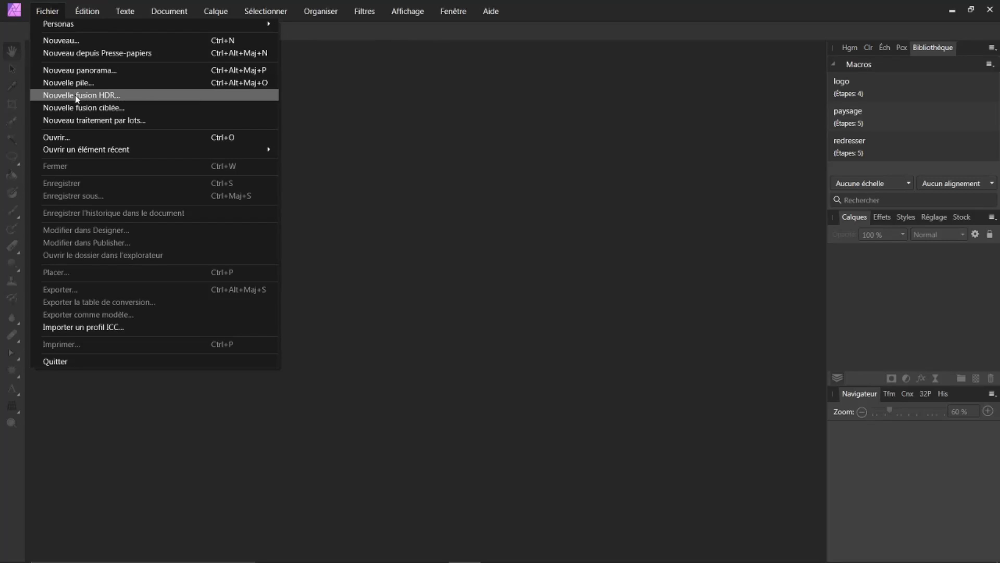
{"action": "mouse_move", "coordinate": [96, 151]}
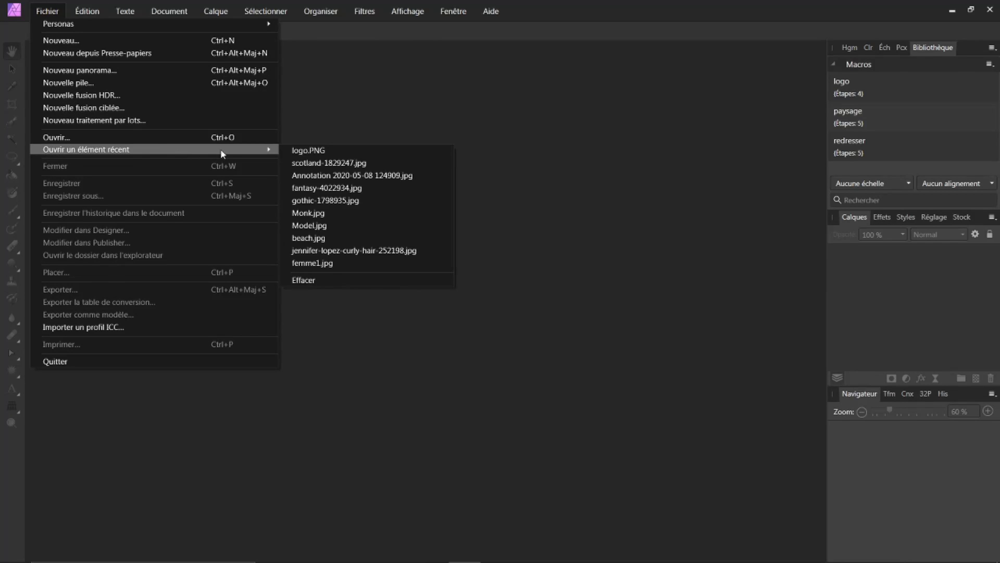
{"action": "left_click", "coordinate": [315, 191]}
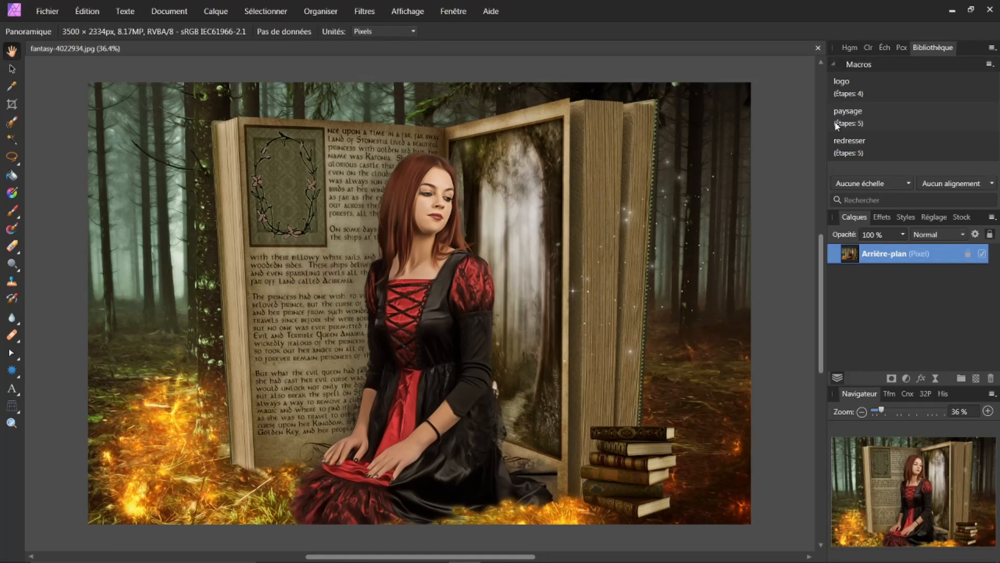
Step: Show the colour settings, swap the active colour between black and white several times, and apply the stored red to the white swatch
{"action": "left_click", "coordinate": [868, 48]}
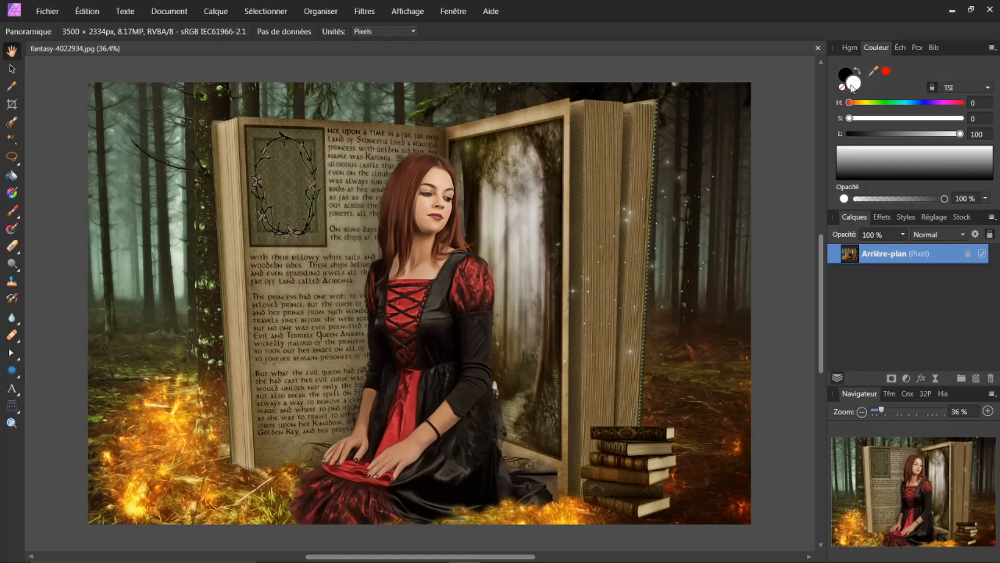
{"action": "key", "text": "x"}
{"action": "key", "text": "x"}
{"action": "key", "text": "x"}
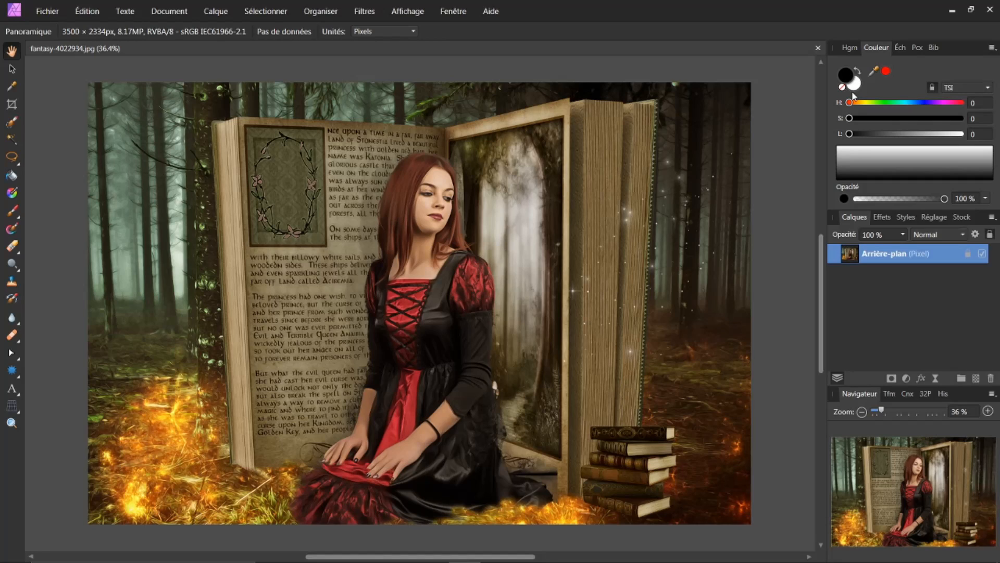
{"action": "key", "text": "x"}
{"action": "key", "text": "x"}
{"action": "key", "text": "x"}
{"action": "key", "text": "x"}
{"action": "key", "text": "x"}
{"action": "key", "text": "x"}
{"action": "key", "text": "x"}
{"action": "key", "text": "x"}
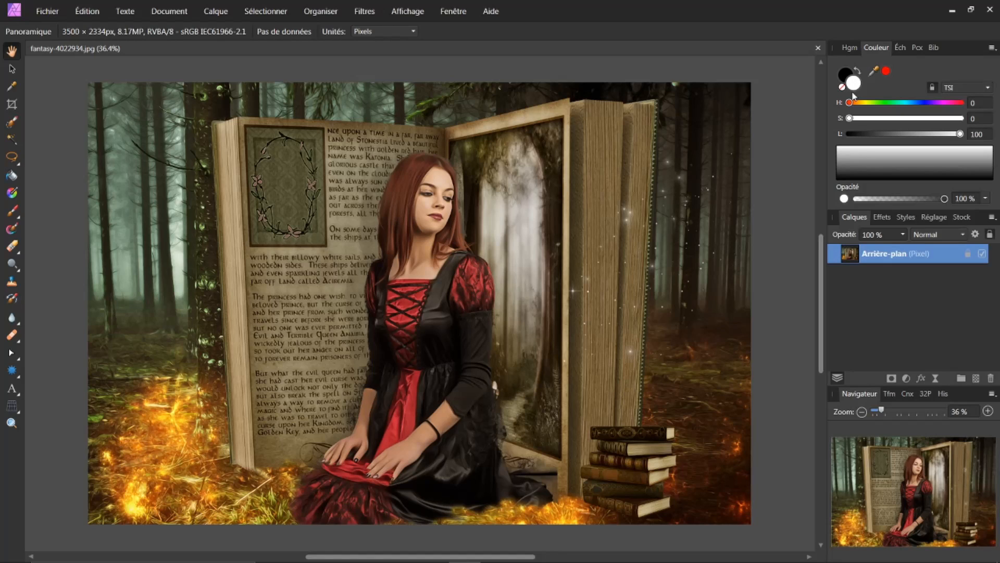
{"action": "key", "text": "x"}
{"action": "left_click", "coordinate": [886, 72]}
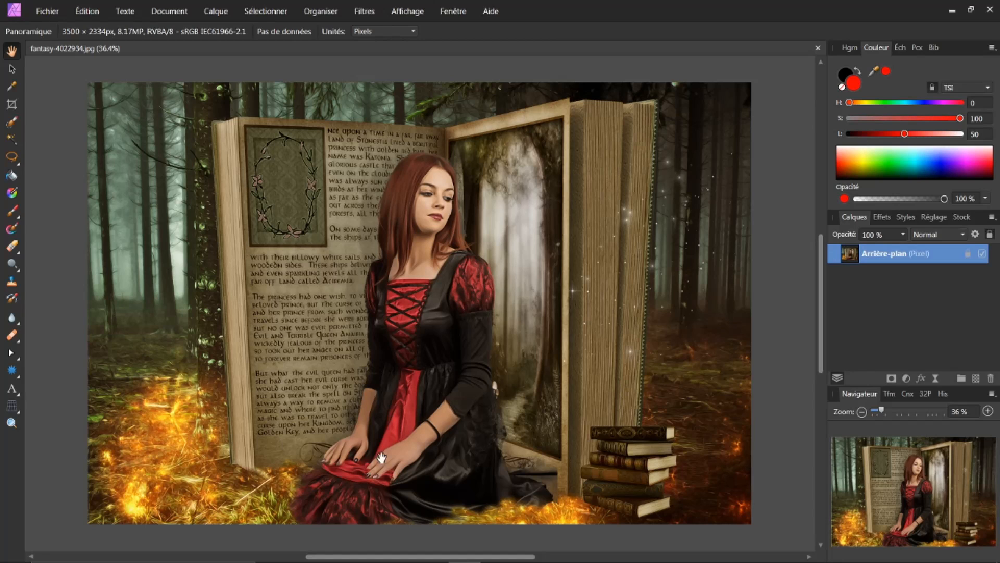
Step: Switch to GIMP and swap the foreground and background colours back and forth
{"action": "mouse_move", "coordinate": [368, 560]}
{"action": "left_click", "coordinate": [431, 558]}
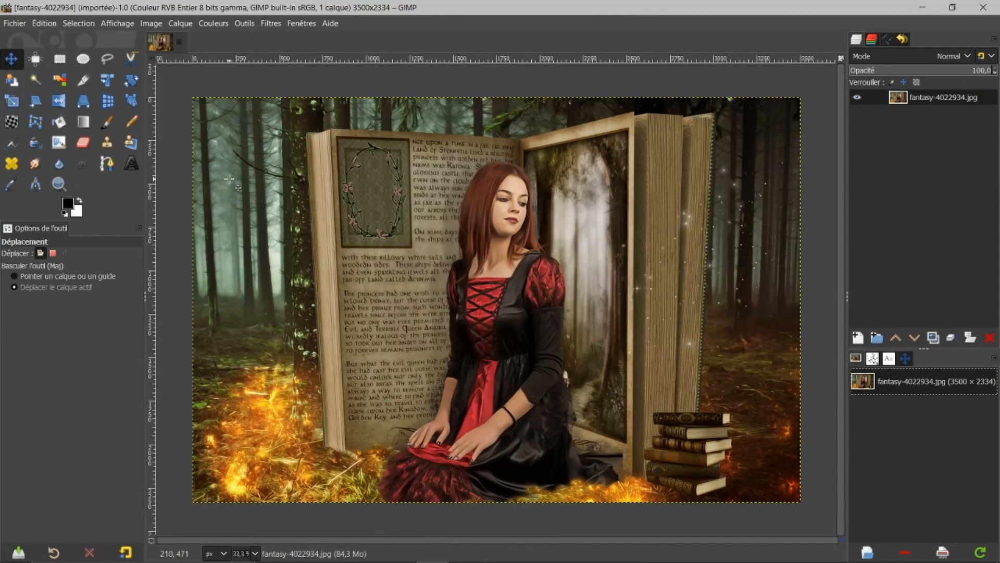
{"action": "key", "text": "x"}
{"action": "key", "text": "x"}
{"action": "key", "text": "x"}
{"action": "key", "text": "x"}
{"action": "key", "text": "x"}
{"action": "key", "text": "x"}
Step: Set the foreground colour to red ef1616 and reset both colours to the default black and white
{"action": "left_click", "coordinate": [69, 203]}
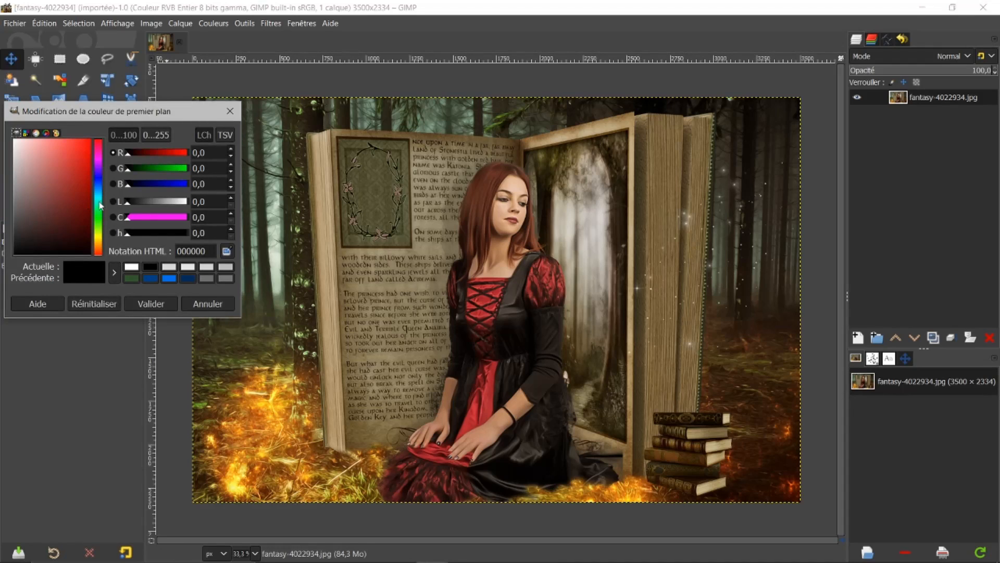
{"action": "left_click", "coordinate": [84, 146]}
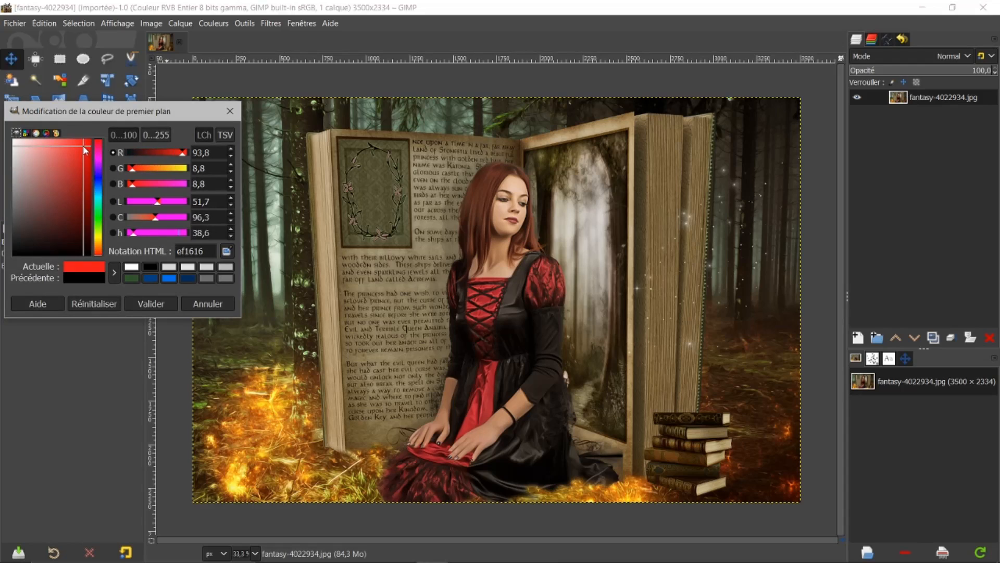
{"action": "left_click", "coordinate": [150, 305]}
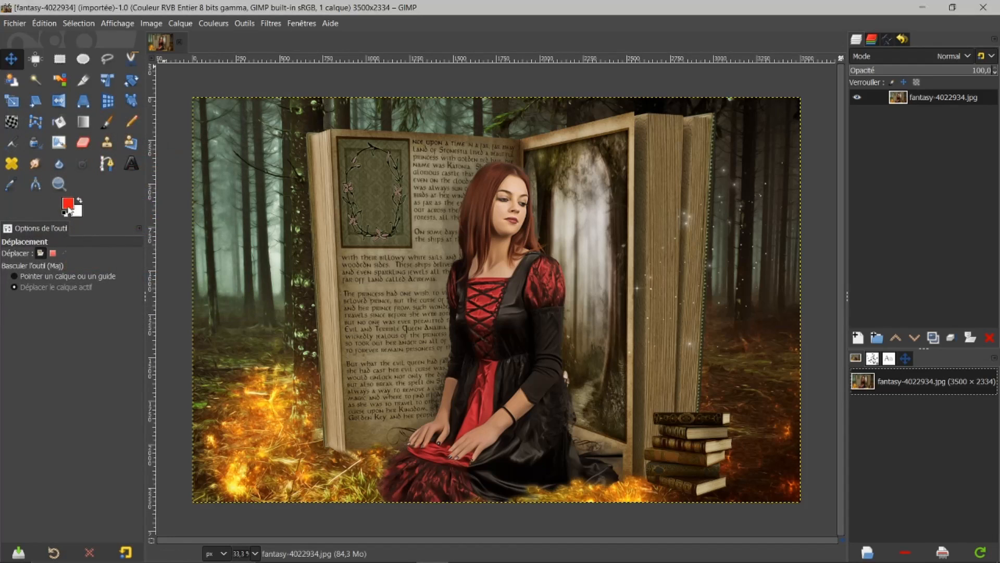
{"action": "key", "text": "d"}
Step: Switch to Affinity Photo and display the Divers category in the keyboard shortcut preferences
{"action": "mouse_move", "coordinate": [386, 560]}
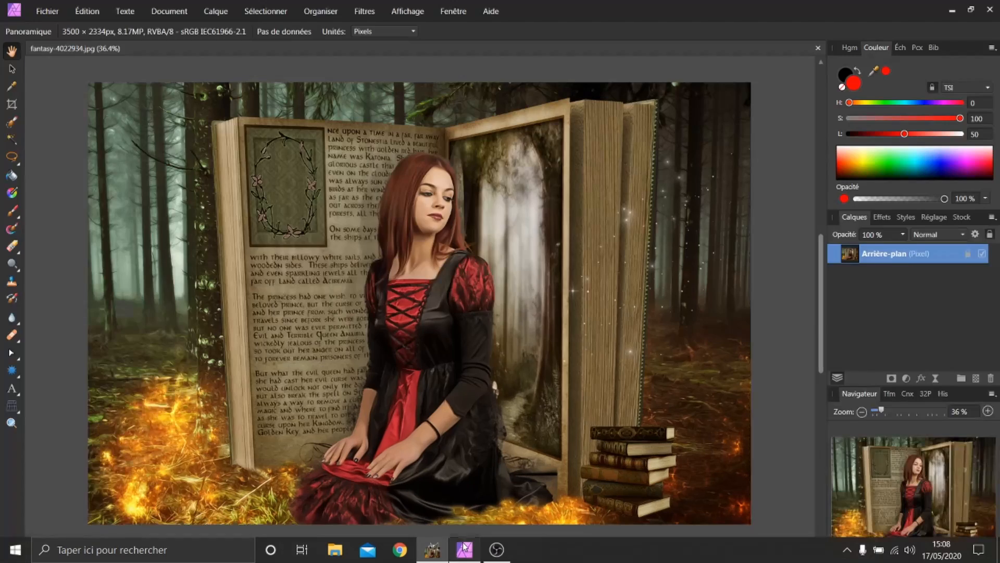
{"action": "left_click", "coordinate": [464, 549]}
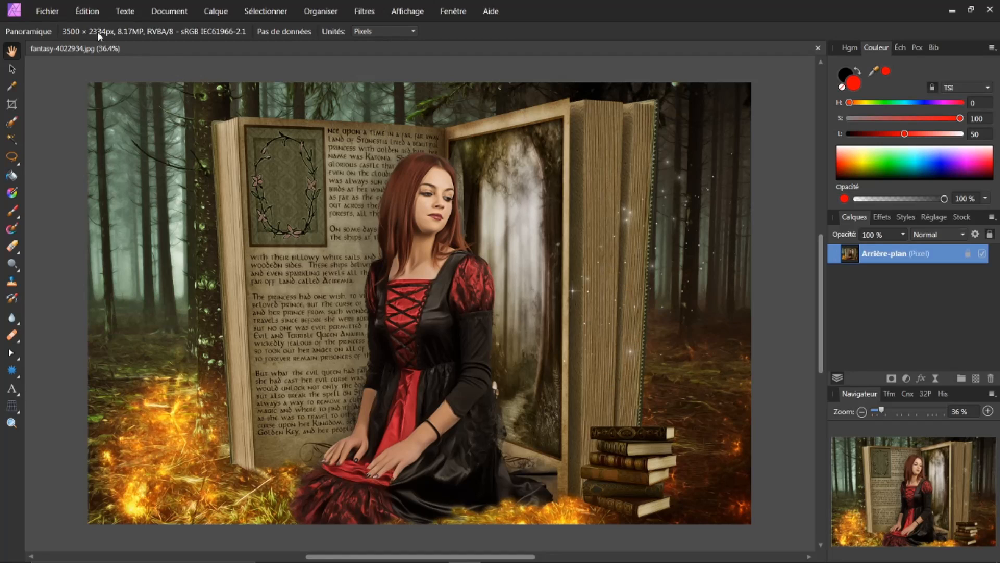
{"action": "left_click", "coordinate": [90, 12]}
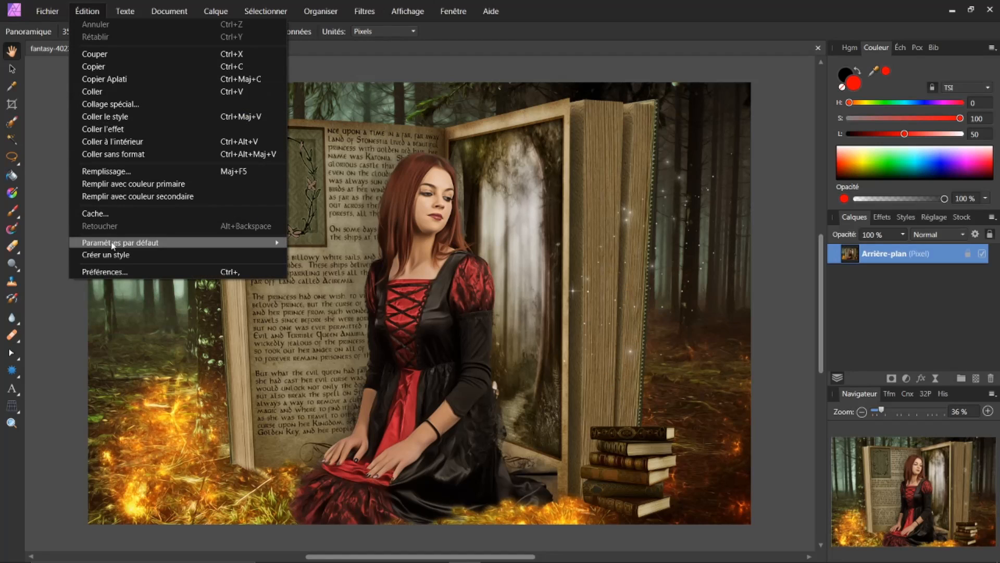
{"action": "left_click", "coordinate": [90, 272]}
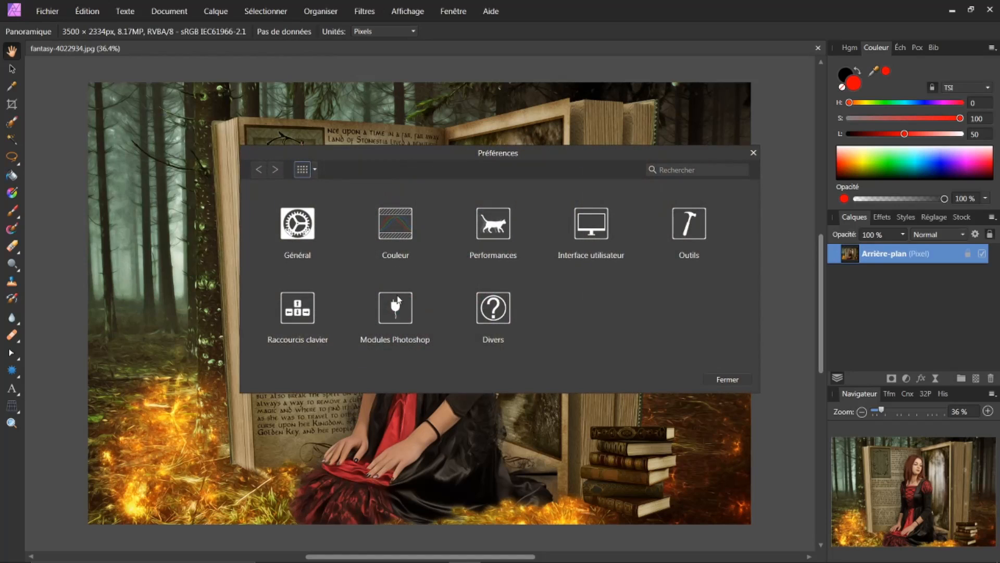
{"action": "left_click", "coordinate": [297, 310]}
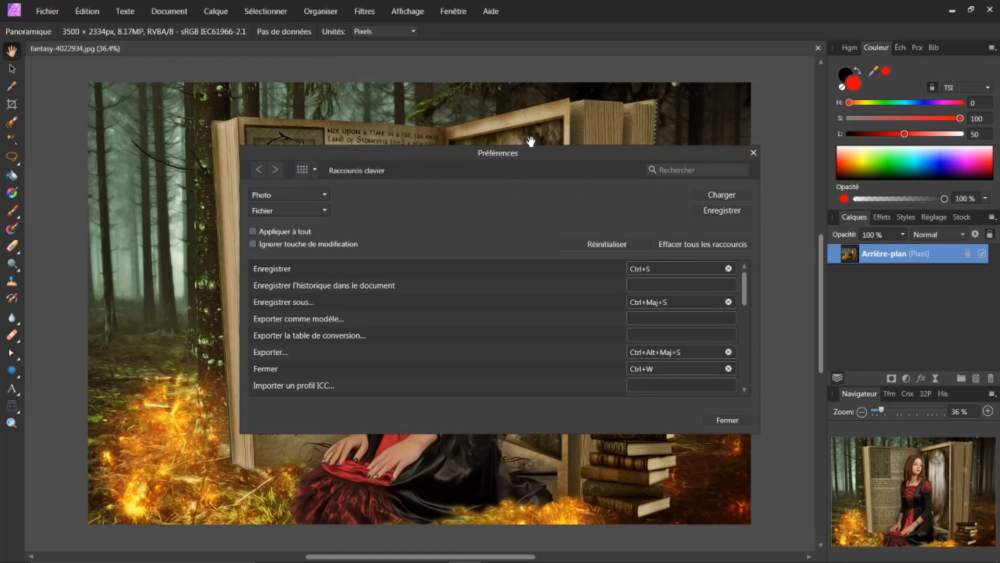
{"action": "left_click", "coordinate": [267, 210]}
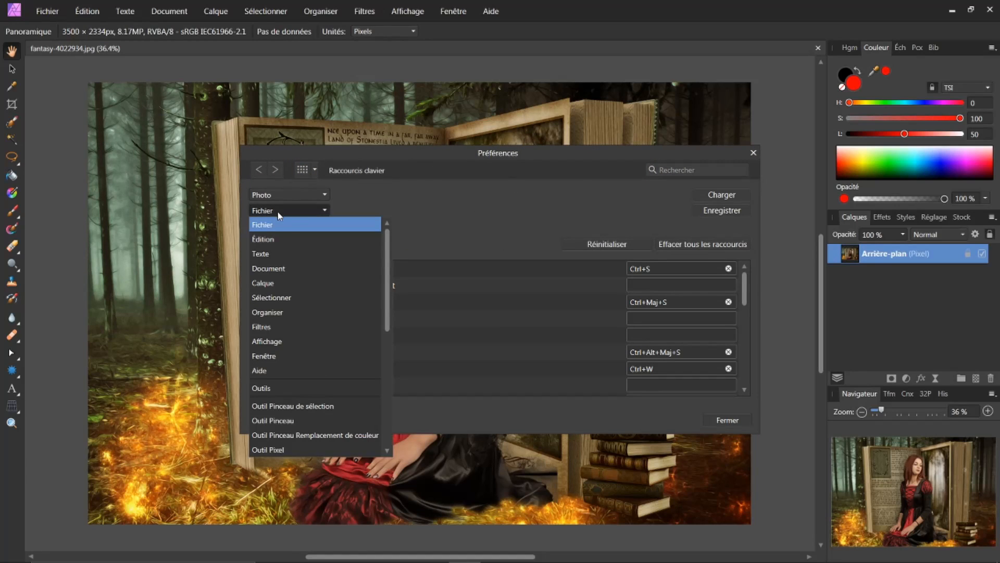
{"action": "scroll", "coordinate": [311, 299], "scroll_direction": "down", "scroll_amount": 10}
{"action": "scroll", "coordinate": [310, 302], "scroll_direction": "down", "scroll_amount": 2}
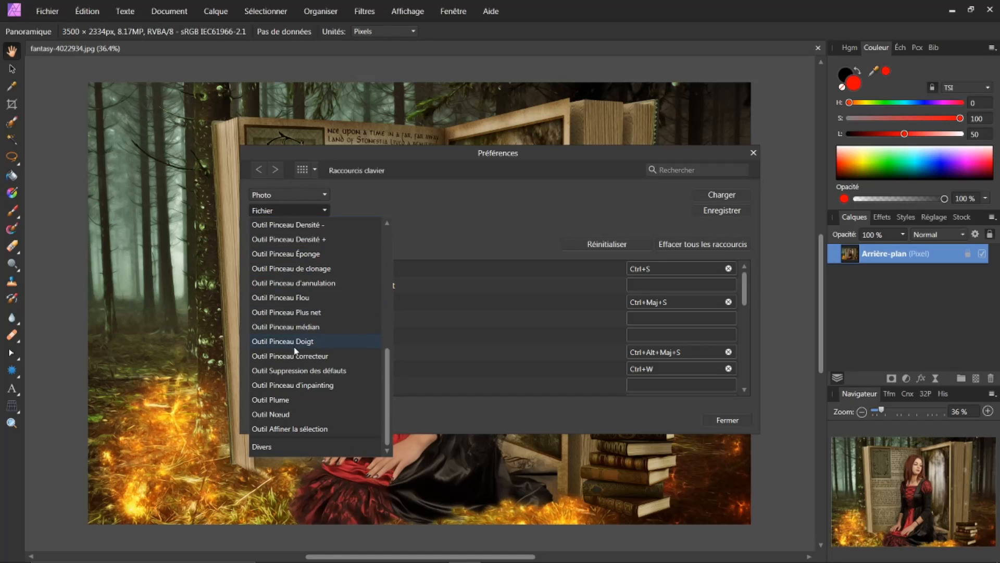
{"action": "left_click", "coordinate": [262, 447]}
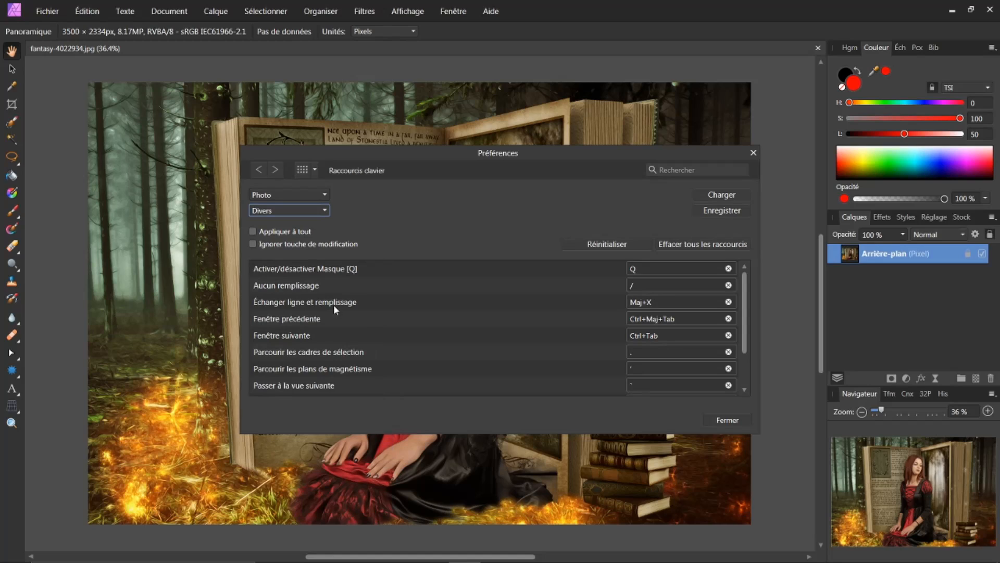
{"action": "scroll", "coordinate": [423, 338], "scroll_direction": "down", "scroll_amount": 1}
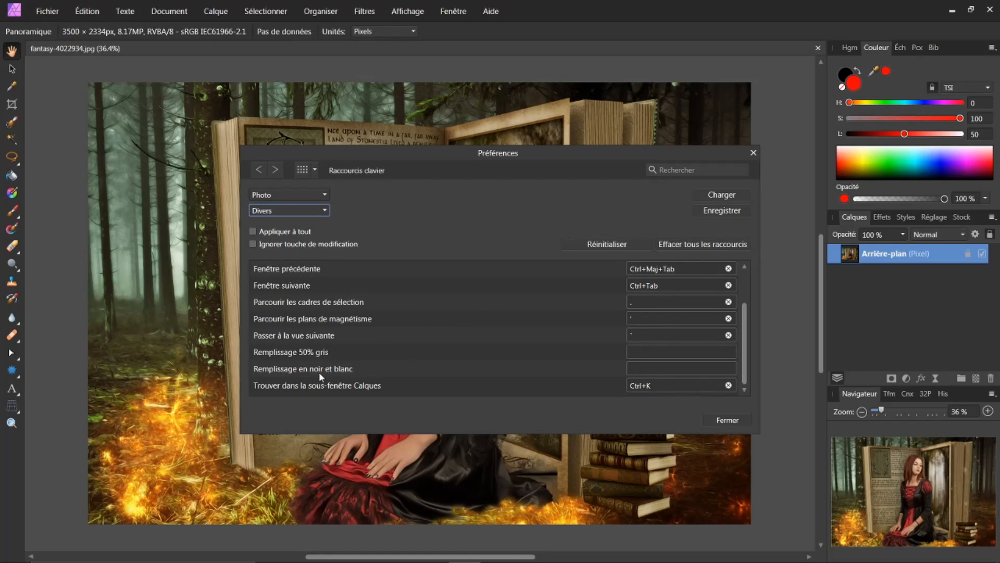
Step: Assign the shortcut D to "Remplissage en noir et blanc" and use it to reset the colours to black and white
{"action": "left_click", "coordinate": [654, 368]}
{"action": "key", "text": "b"}
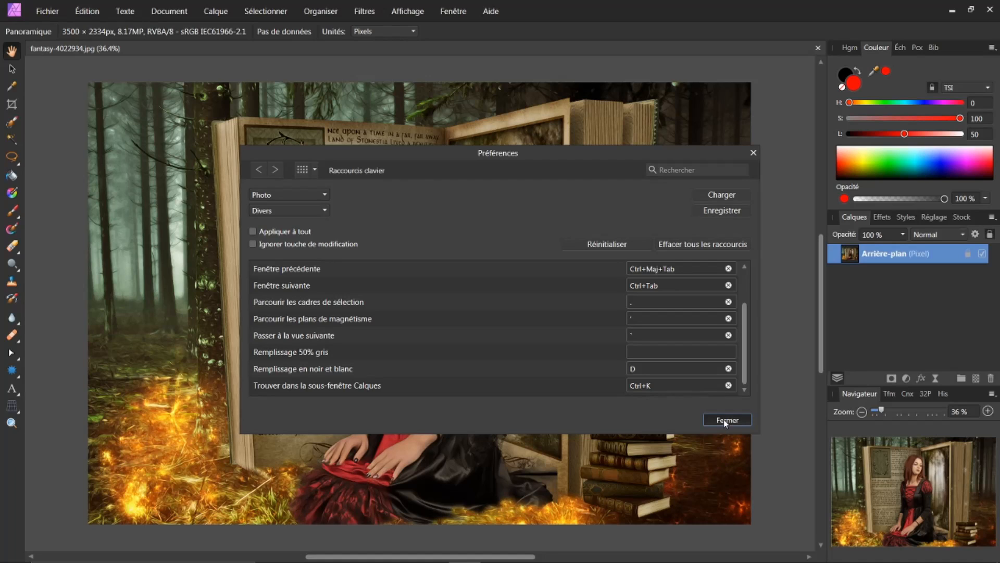
{"action": "left_click", "coordinate": [723, 420]}
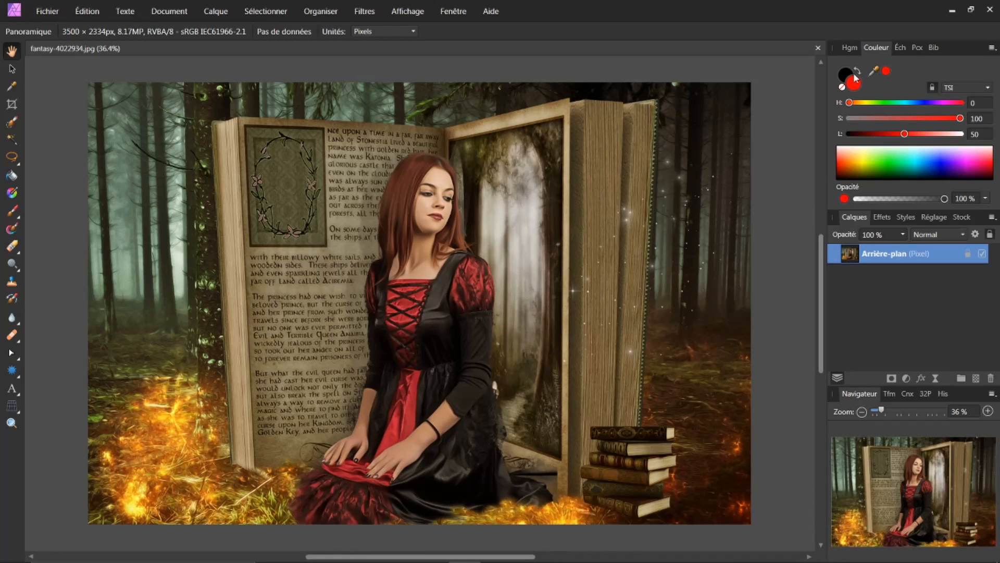
{"action": "key", "text": "d"}
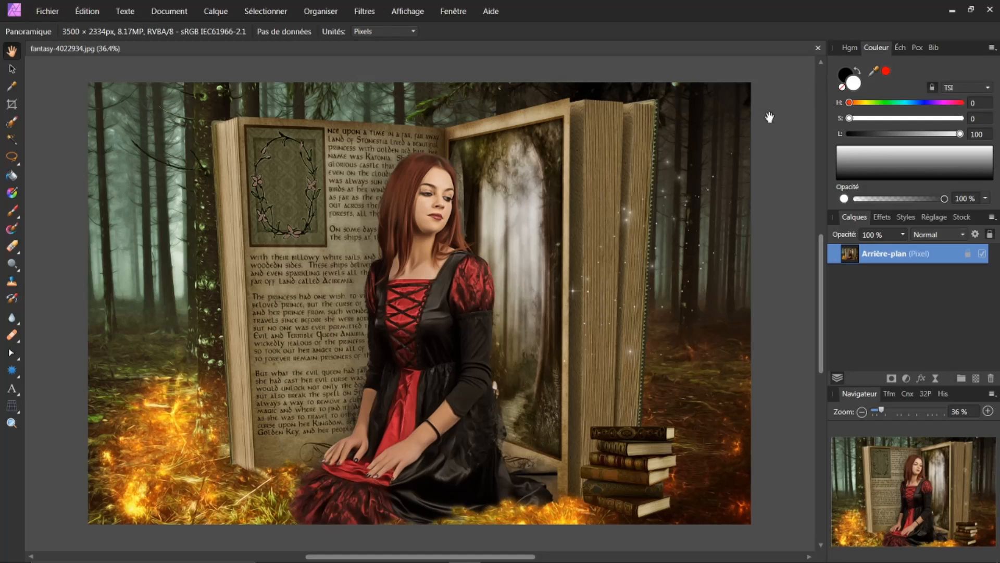
Step: Reopen the keyboard shortcut preferences at the Divers category and bring up the "Remplissage 50% gris" entry
{"action": "left_click", "coordinate": [87, 11]}
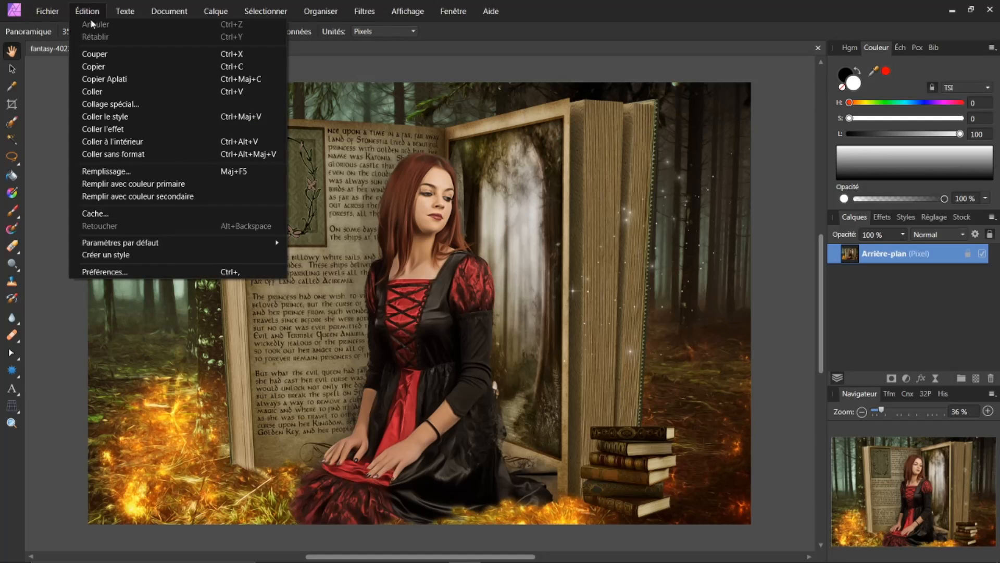
{"action": "left_click", "coordinate": [110, 272]}
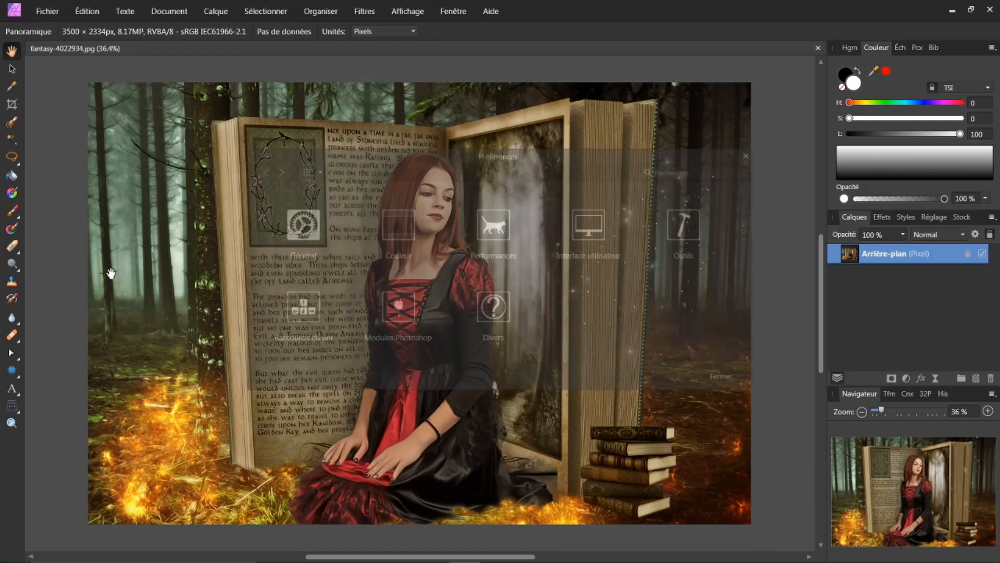
{"action": "left_click", "coordinate": [299, 309]}
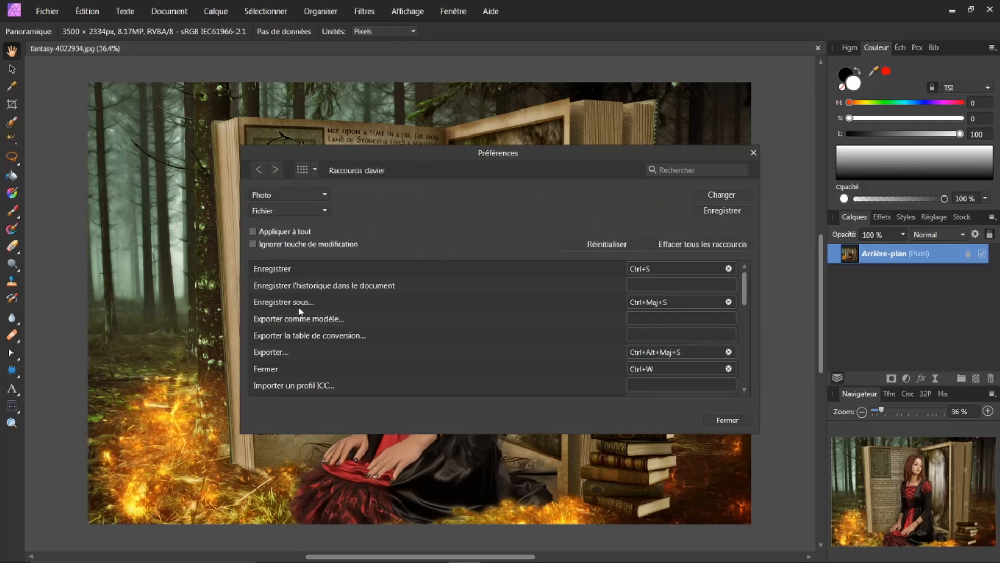
{"action": "left_click", "coordinate": [267, 210]}
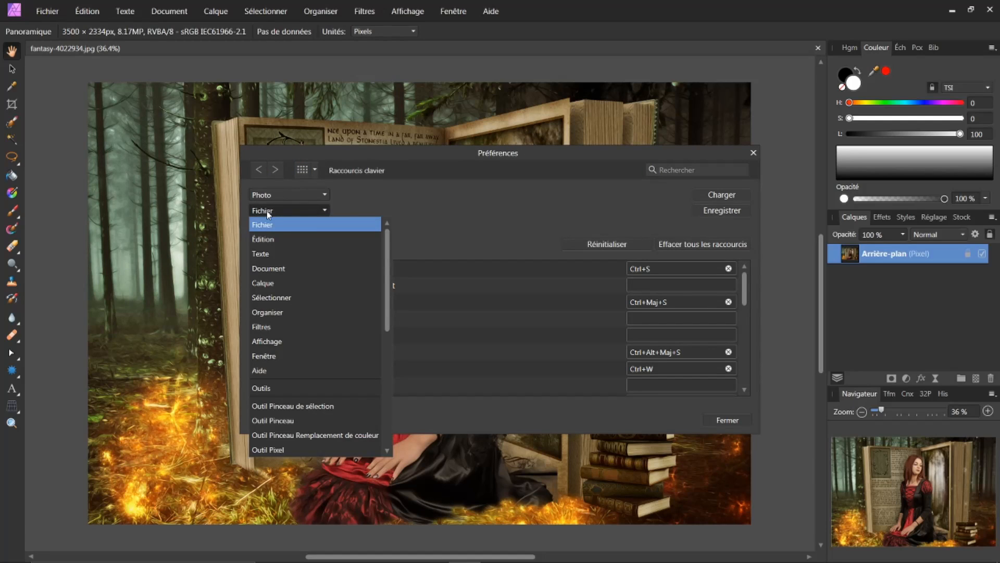
{"action": "scroll", "coordinate": [308, 339], "scroll_direction": "down", "scroll_amount": 5}
{"action": "scroll", "coordinate": [308, 341], "scroll_direction": "down", "scroll_amount": 3}
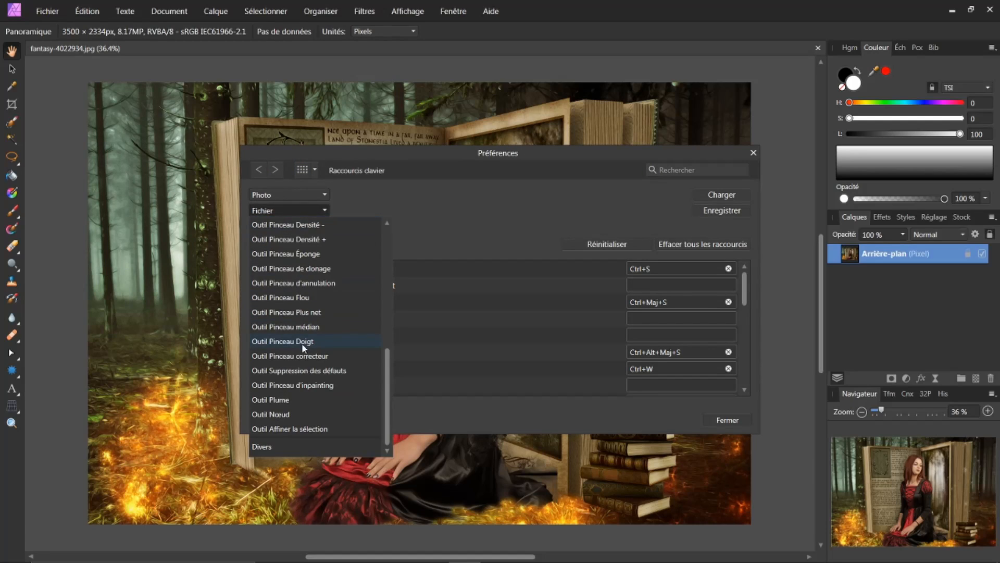
{"action": "left_click", "coordinate": [261, 446]}
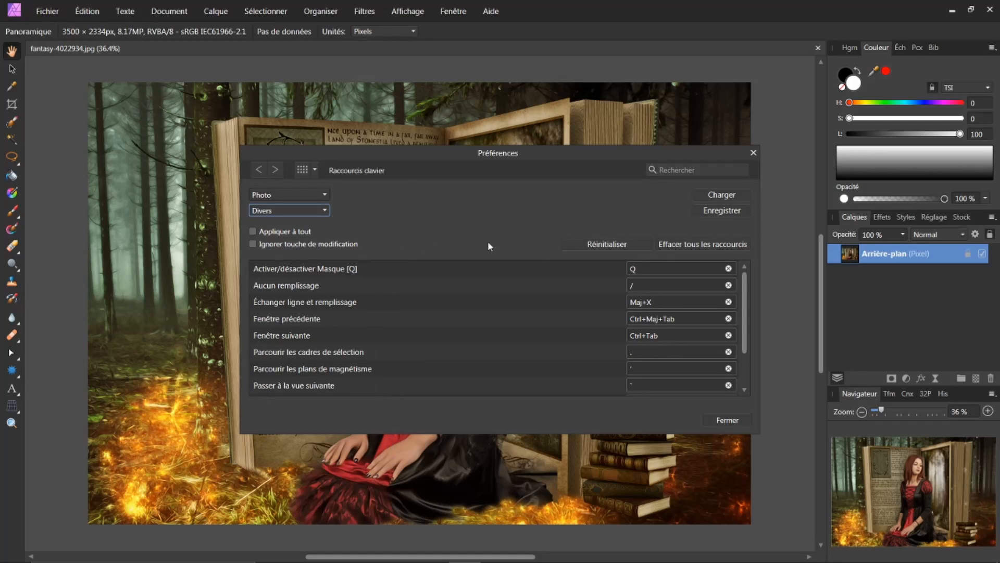
{"action": "scroll", "coordinate": [510, 308], "scroll_direction": "down", "scroll_amount": 1}
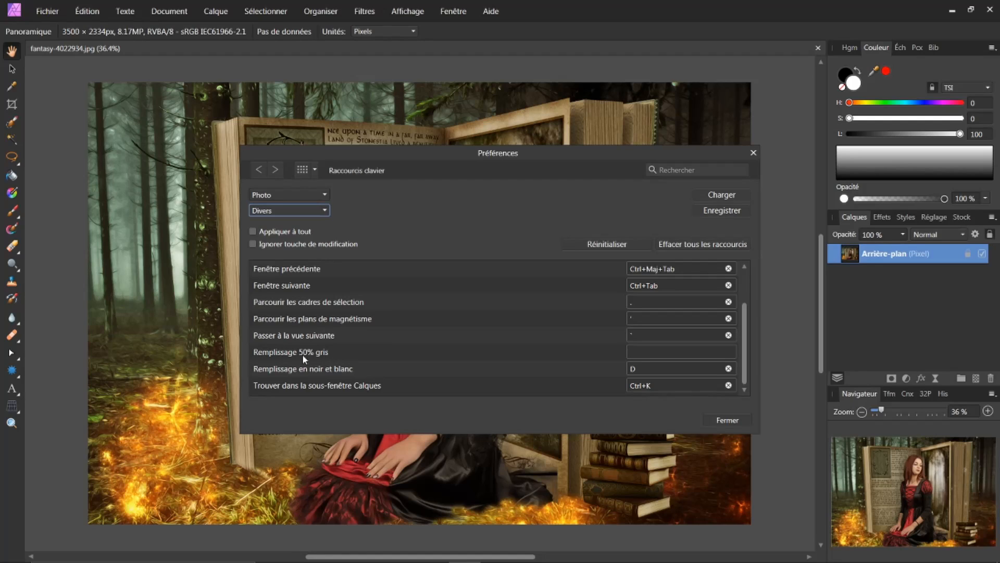
Step: Assign the shortcut Maj+D to "Remplissage 50% gris" and use it to set the active colour to 50% grey
{"action": "left_click", "coordinate": [645, 352]}
{"action": "key", "text": "shift"}
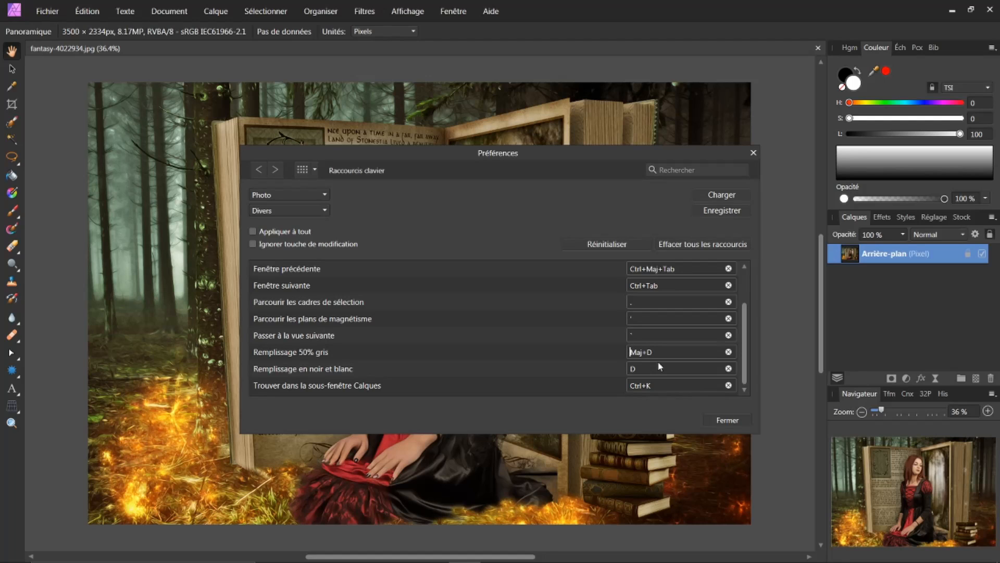
{"action": "left_click", "coordinate": [727, 420]}
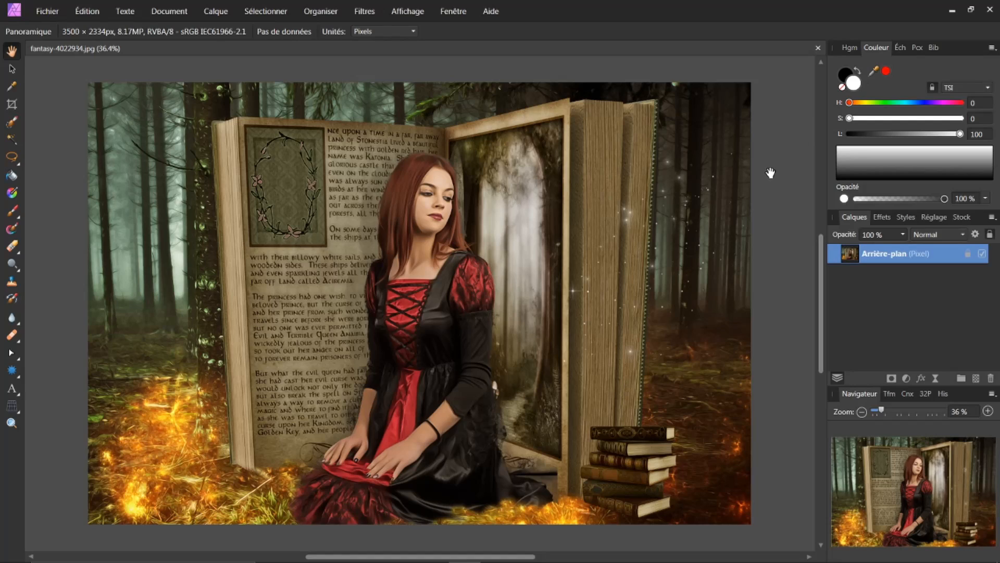
{"action": "key", "text": "d"}
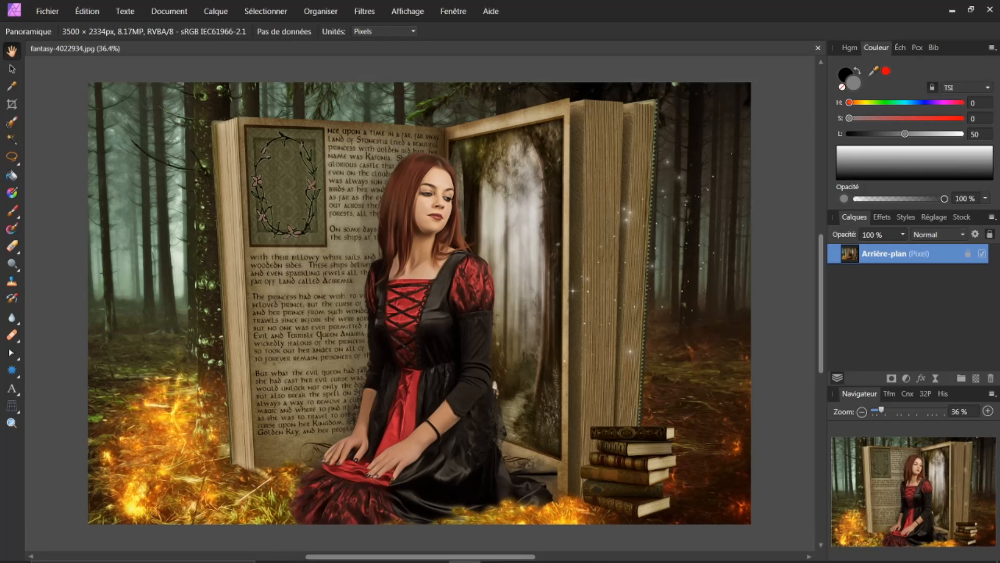
Step: Switch to GIMP and try a lightness (L) of 50 for the foreground colour, discarding the change
{"action": "left_click", "coordinate": [432, 549]}
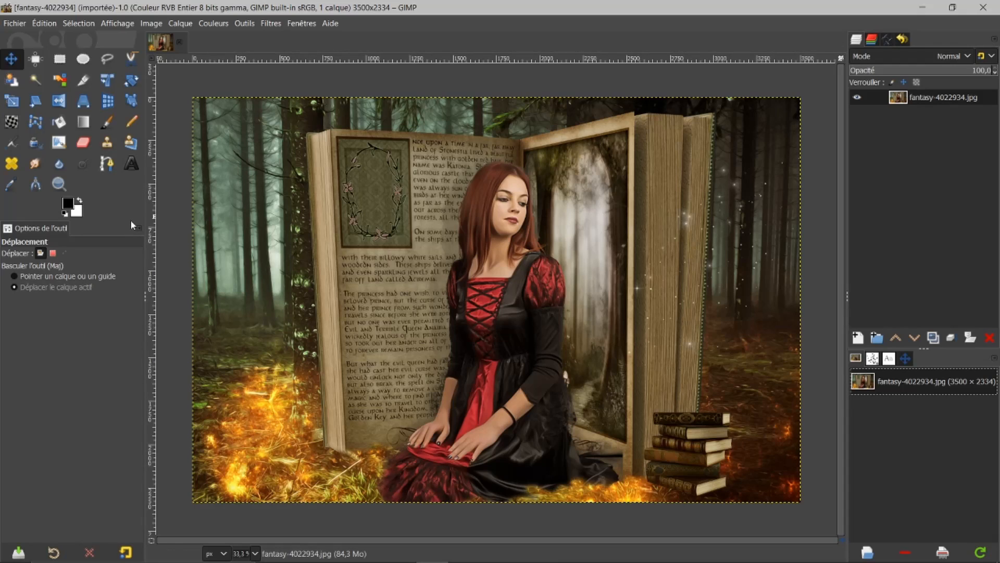
{"action": "left_click", "coordinate": [68, 205]}
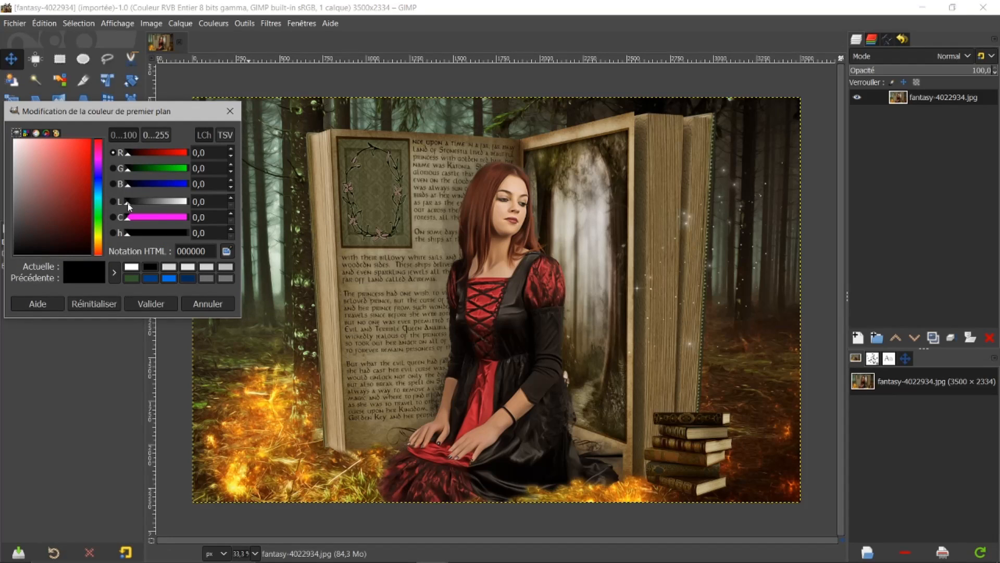
{"action": "triple_click", "coordinate": [219, 203]}
{"action": "type", "text": "50"}
{"action": "key", "text": "Return"}
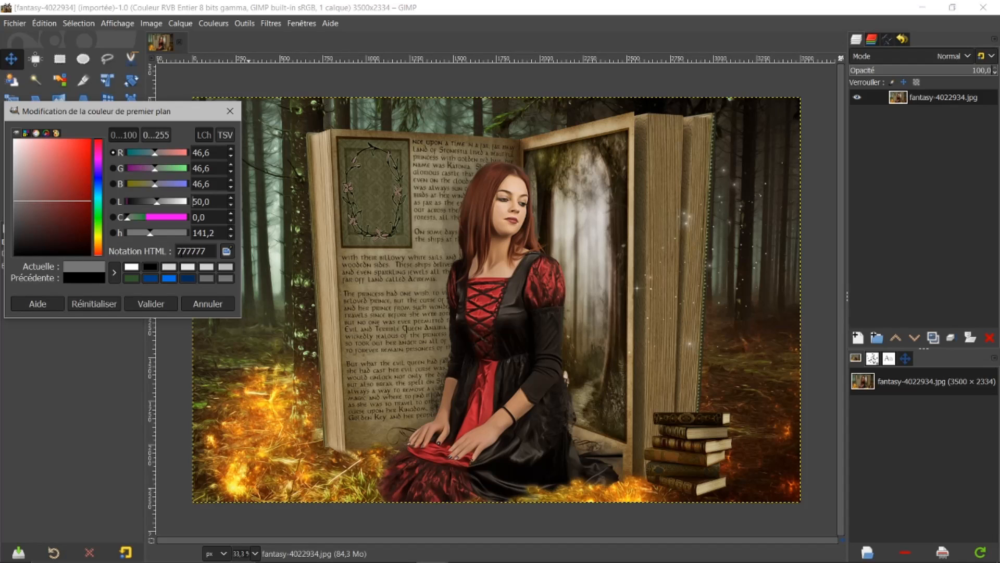
{"action": "left_click", "coordinate": [206, 304]}
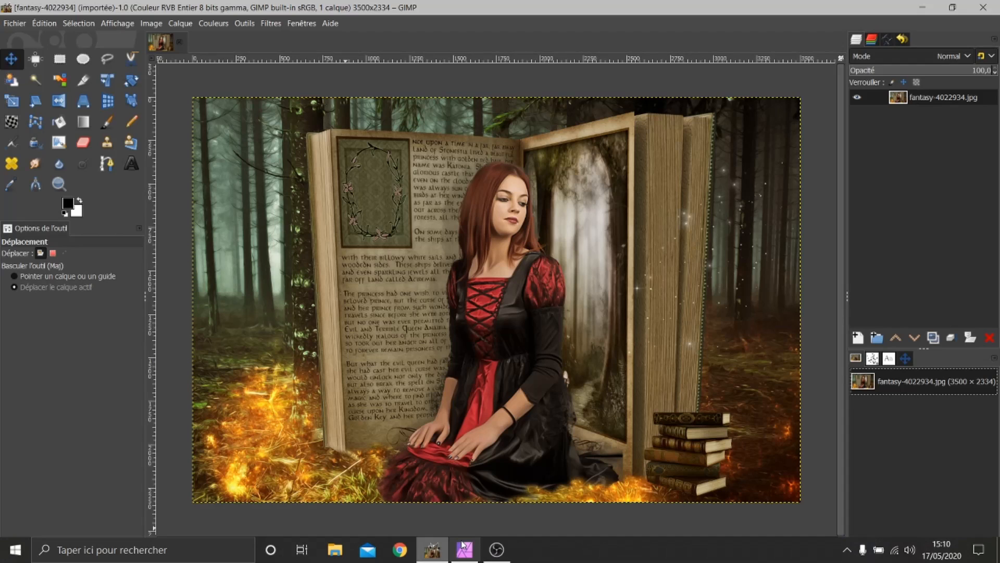
Step: Switch to Affinity Photo and compare the active grey's values in the RVB and TSI colour modes, ending in TSI
{"action": "left_click", "coordinate": [470, 555]}
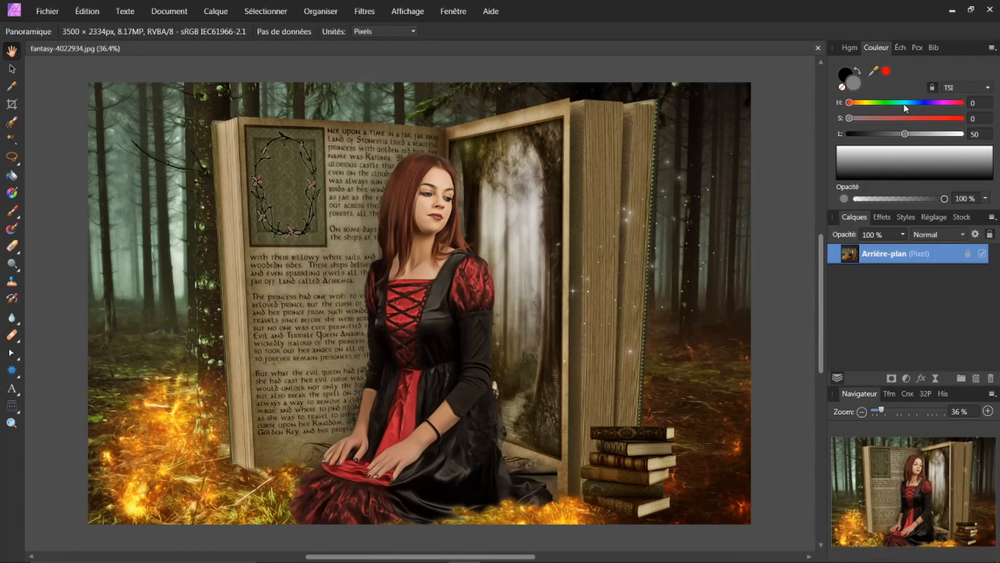
{"action": "left_click", "coordinate": [987, 89]}
{"action": "left_click", "coordinate": [952, 102]}
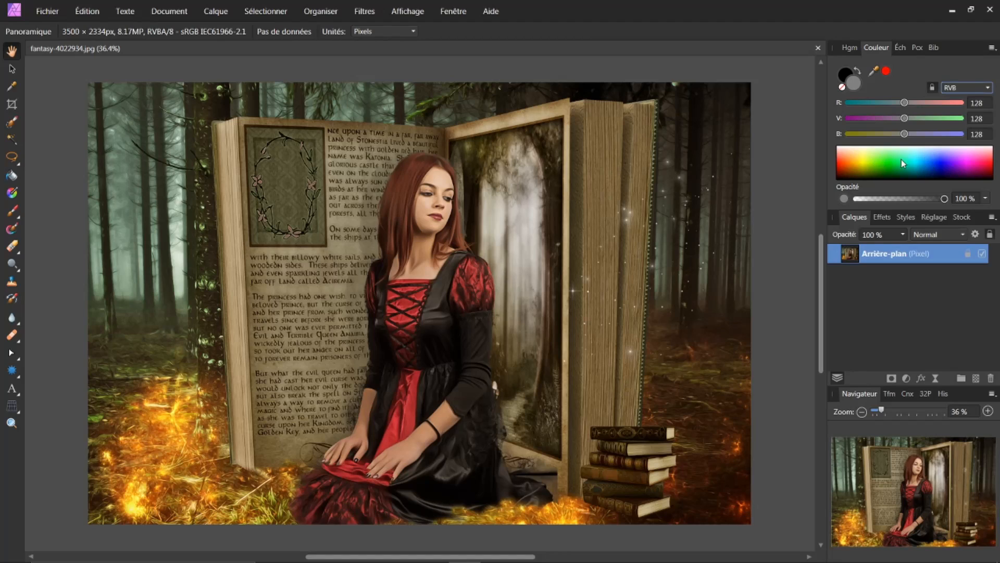
{"action": "left_click", "coordinate": [988, 89]}
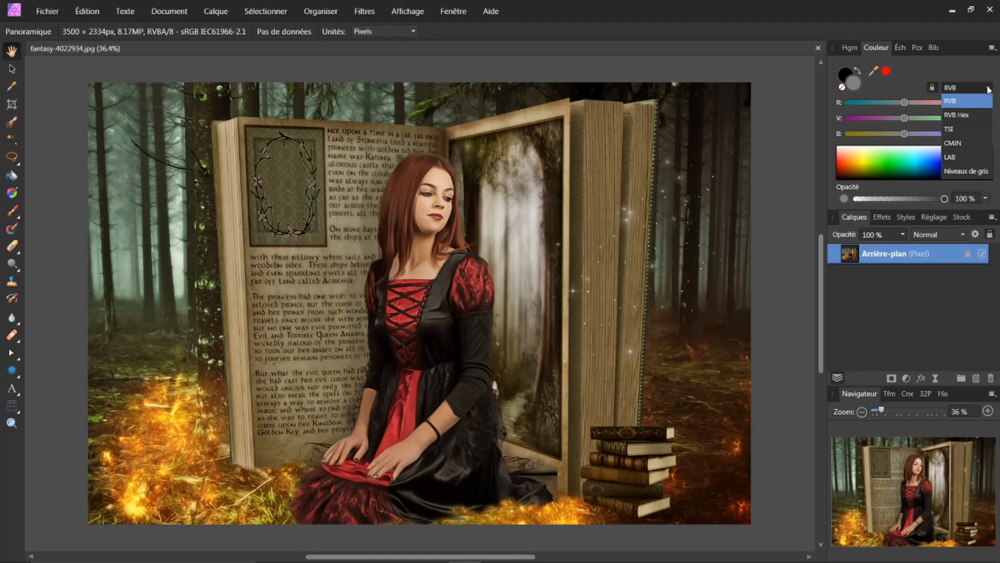
{"action": "left_click", "coordinate": [944, 128]}
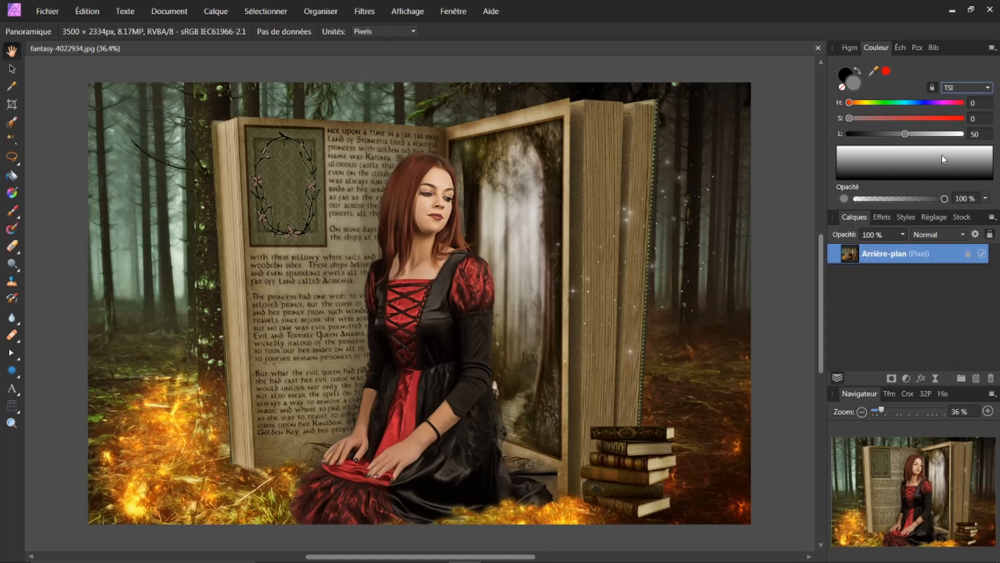
Step: Raise the active colour's luminosity to 100 and set it back to 50
{"action": "left_click_drag", "start_coordinate": [906, 135], "coordinate": [981, 137]}
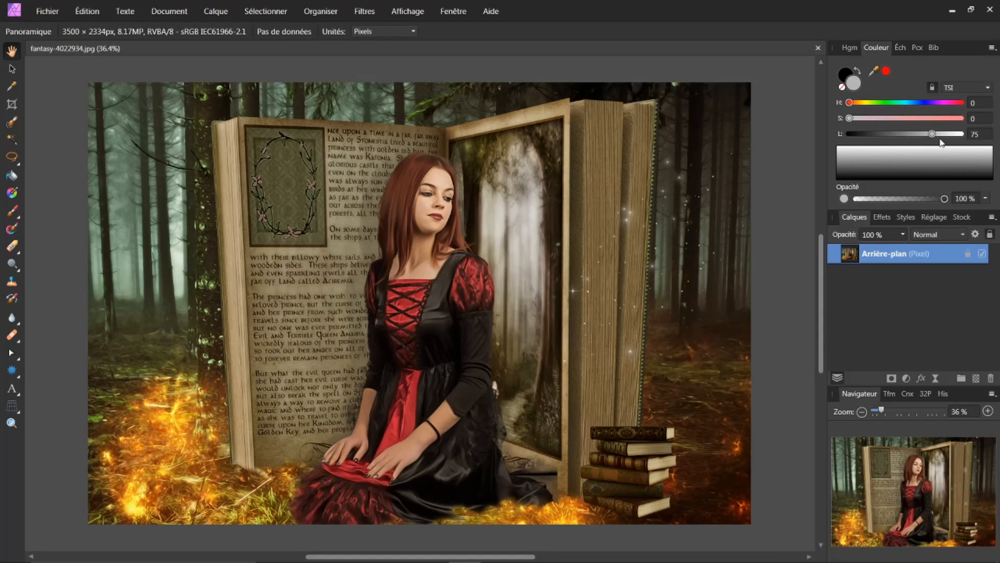
{"action": "left_click", "coordinate": [980, 135]}
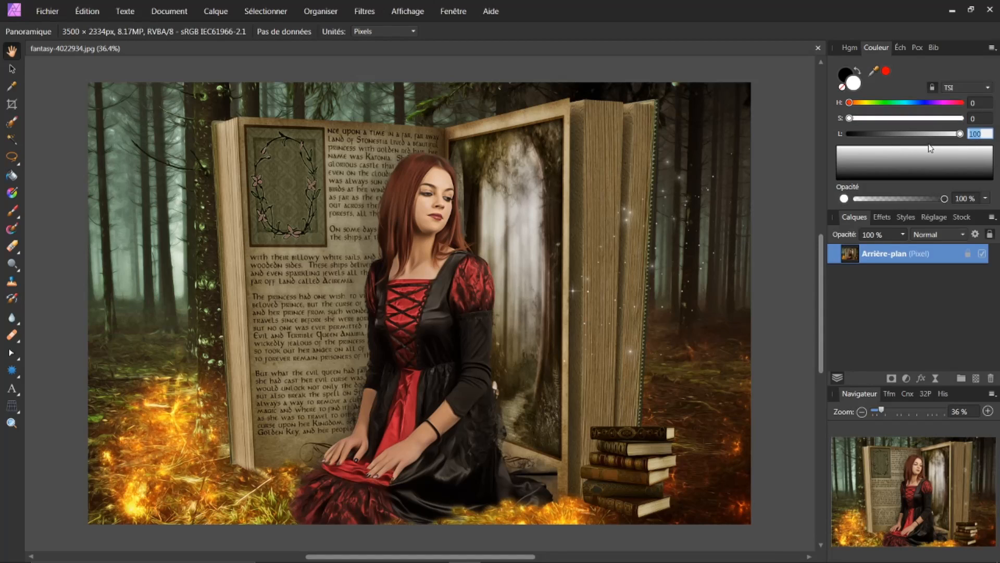
{"action": "type", "text": "50"}
{"action": "key", "text": "Return"}
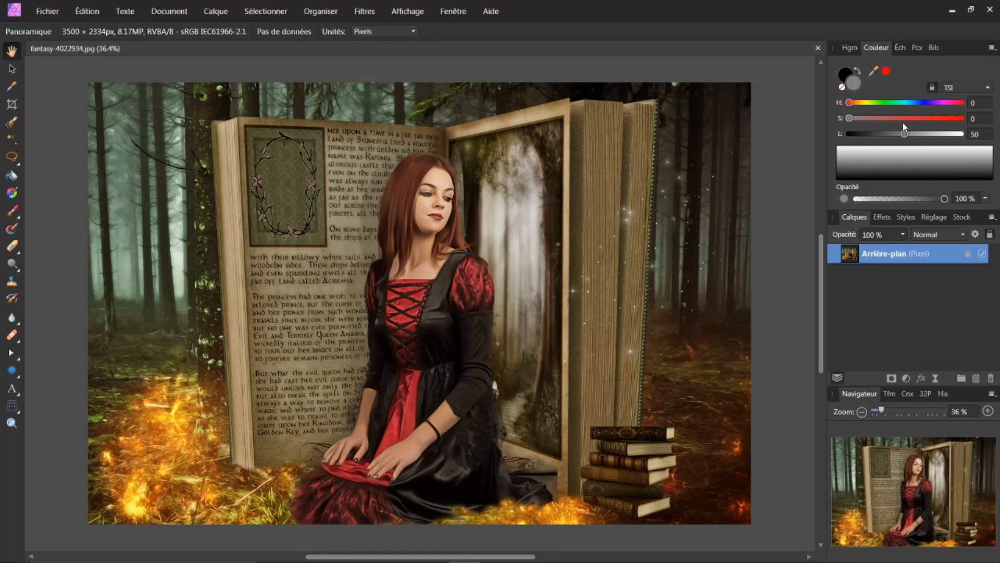
Step: Raise the luminosity to 100, switch the colour mode to RVB and reset the active colour to 50% grey (128, 128, 128)
{"action": "left_click_drag", "start_coordinate": [907, 135], "coordinate": [989, 128]}
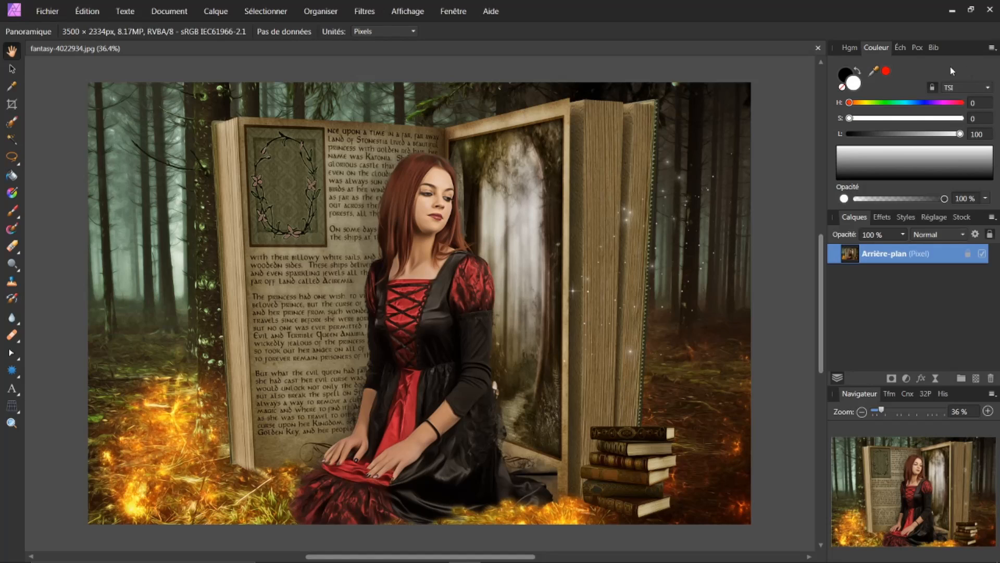
{"action": "left_click", "coordinate": [986, 90]}
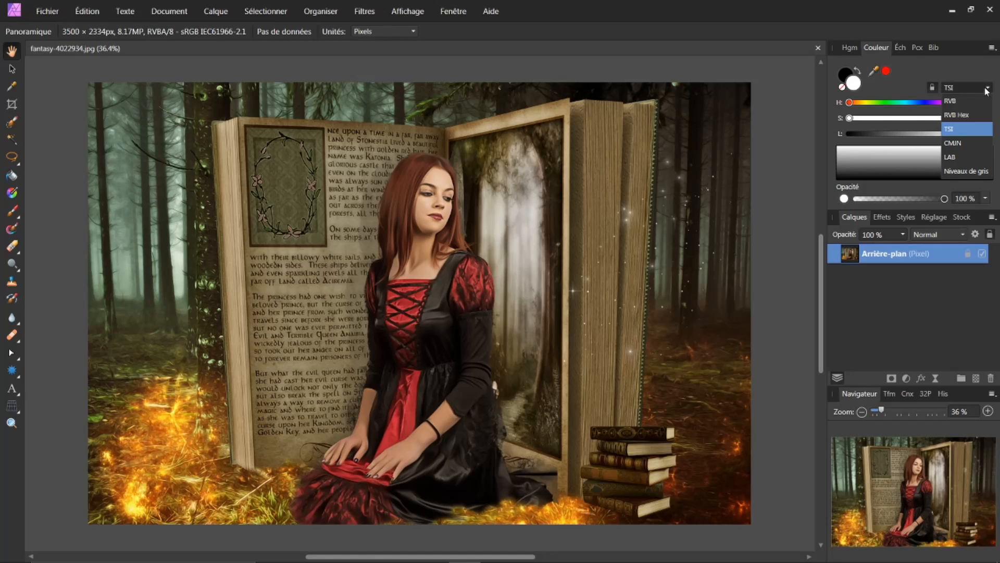
{"action": "left_click", "coordinate": [955, 101]}
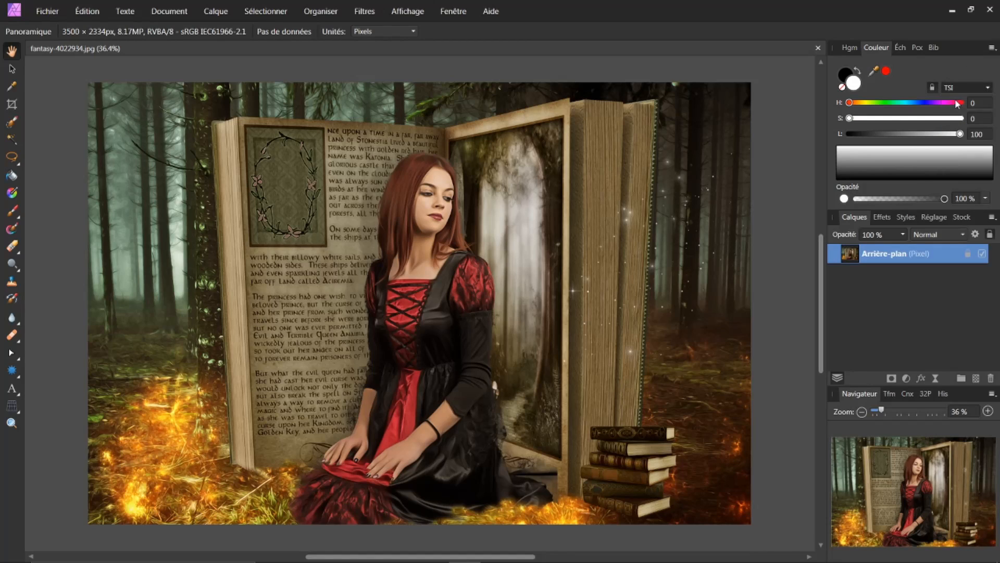
{"action": "left_click", "coordinate": [872, 77]}
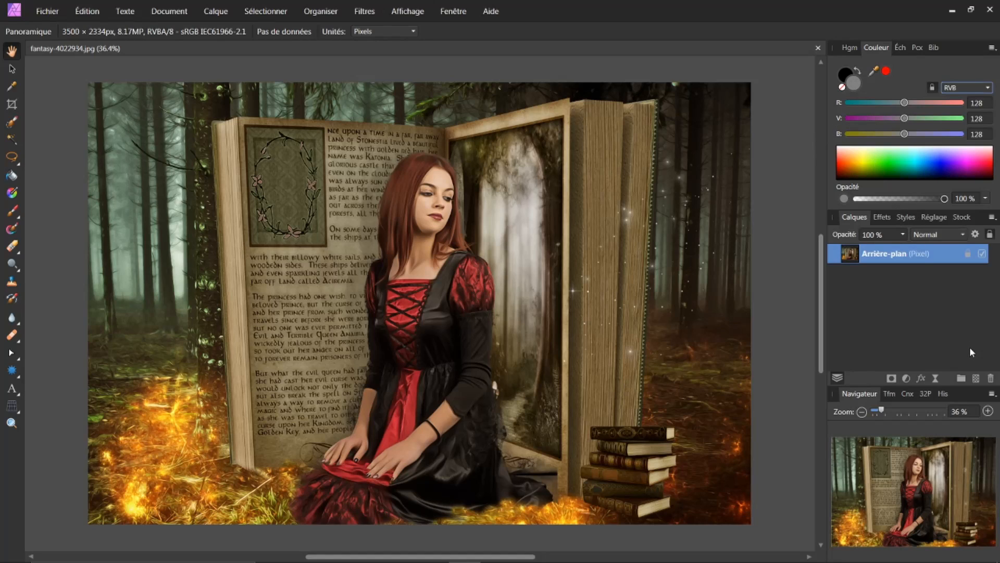
Step: Add a new pixel layer above Arrière-plan and flood-fill it with the 50% grey
{"action": "left_click", "coordinate": [977, 379]}
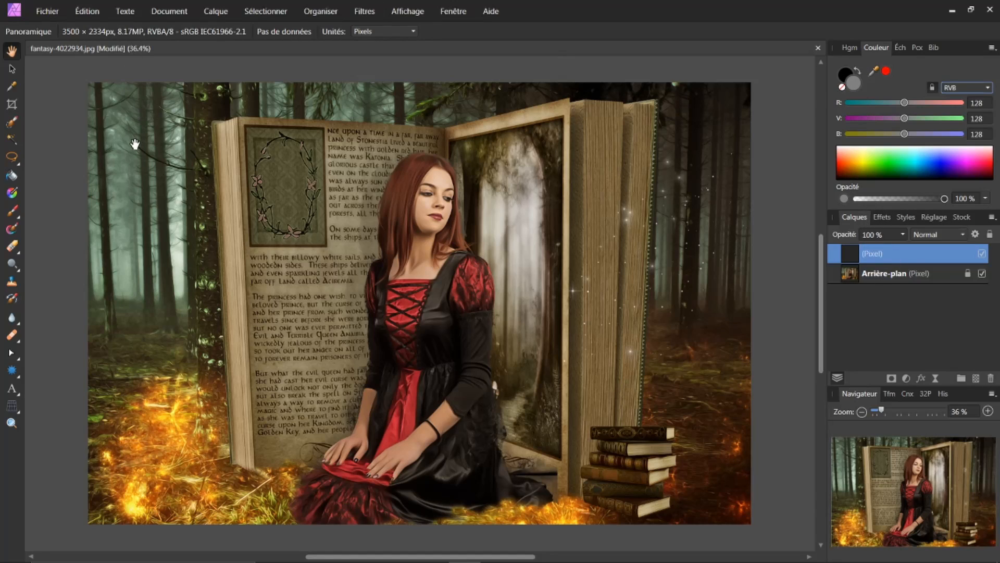
{"action": "left_click", "coordinate": [11, 176]}
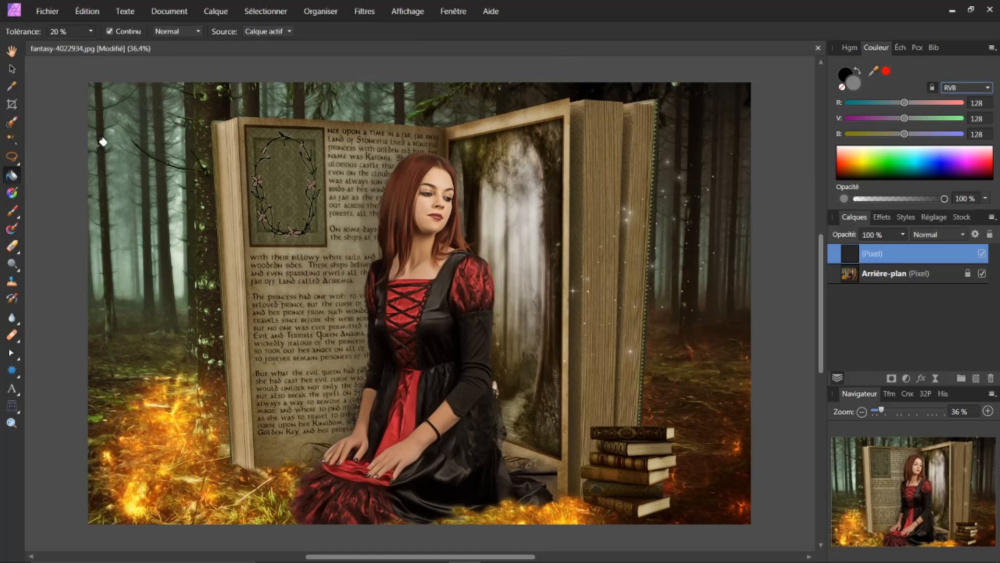
{"action": "left_click", "coordinate": [456, 241]}
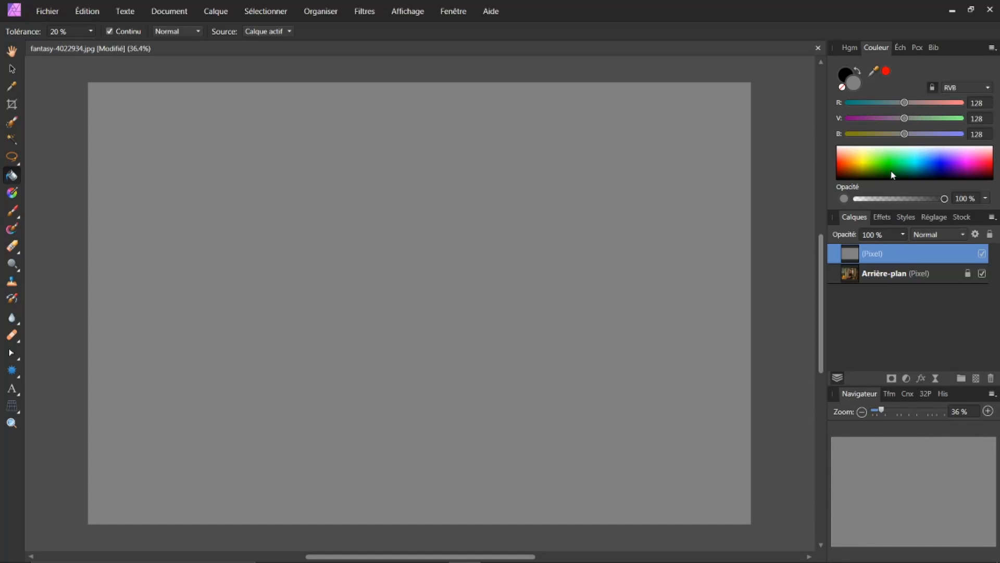
Step: Set the grey layer's blend mode to Incrustation and toggle its visibility to compare the image with and without it
{"action": "left_click", "coordinate": [962, 234]}
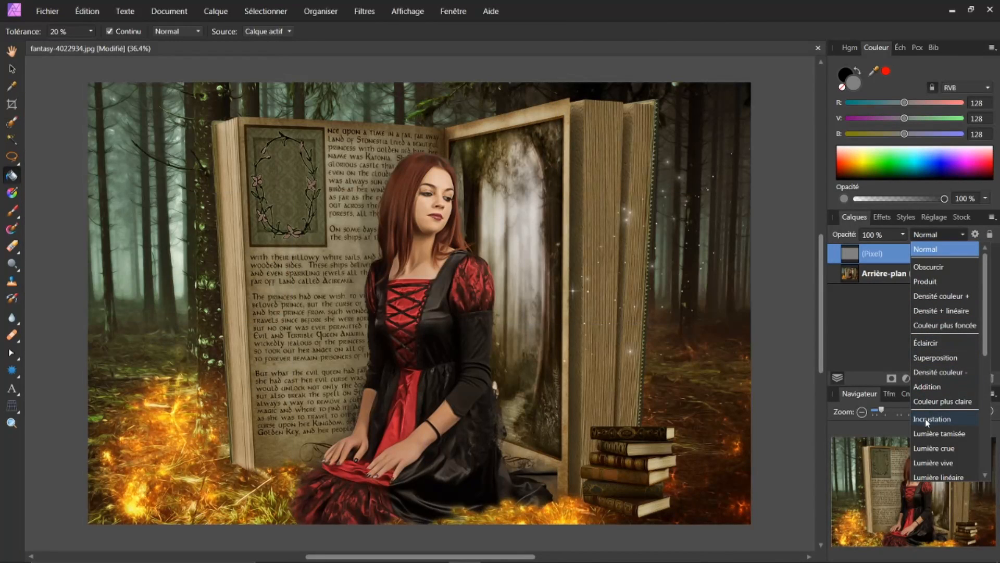
{"action": "left_click", "coordinate": [925, 417]}
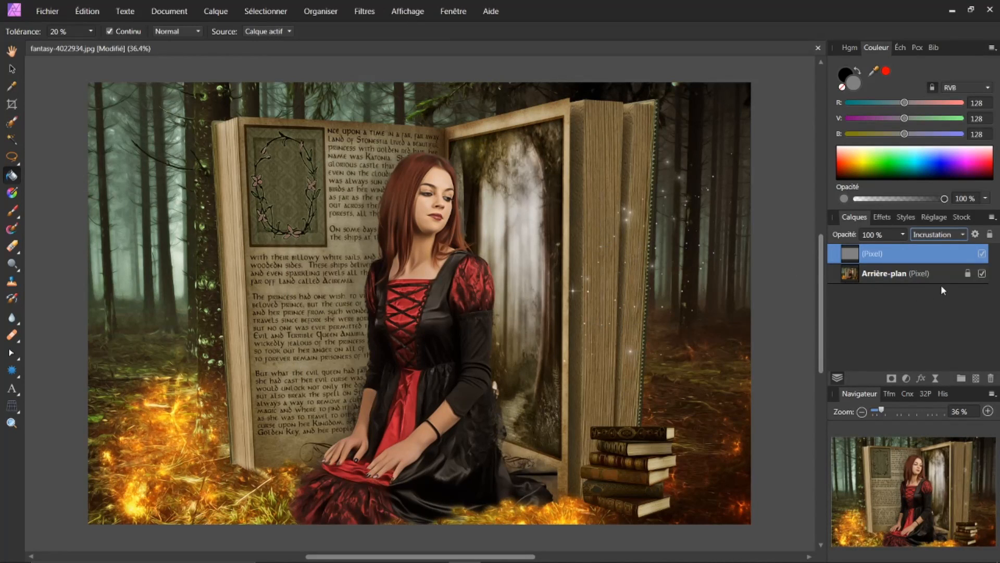
{"action": "left_click", "coordinate": [983, 255]}
{"action": "left_click", "coordinate": [982, 256]}
{"action": "left_click", "coordinate": [982, 255]}
Step: Reset the colours to black and white and set up the Paint Brush with black active and 100% hardness
{"action": "key", "text": "d"}
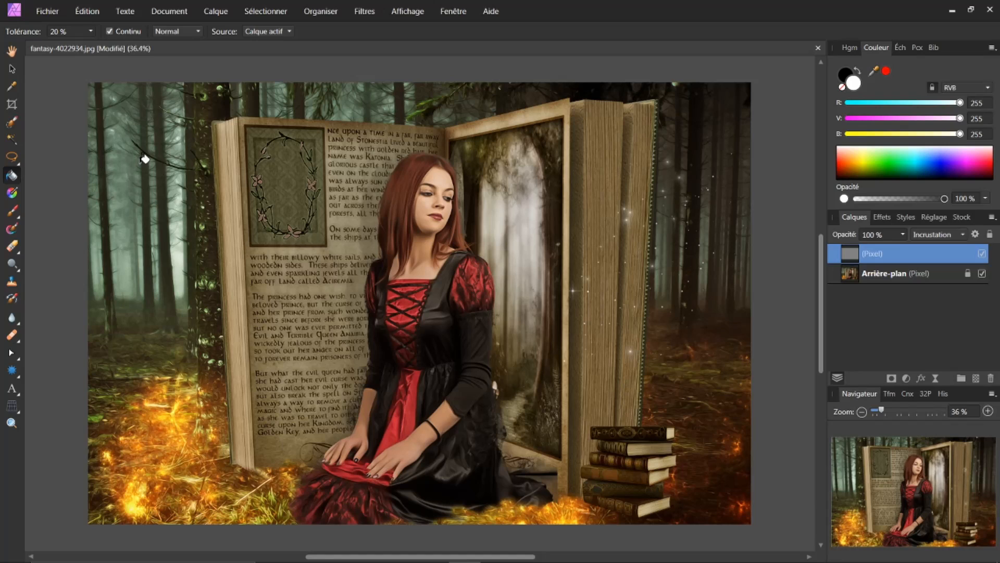
{"action": "key", "text": "b"}
{"action": "key", "text": "x"}
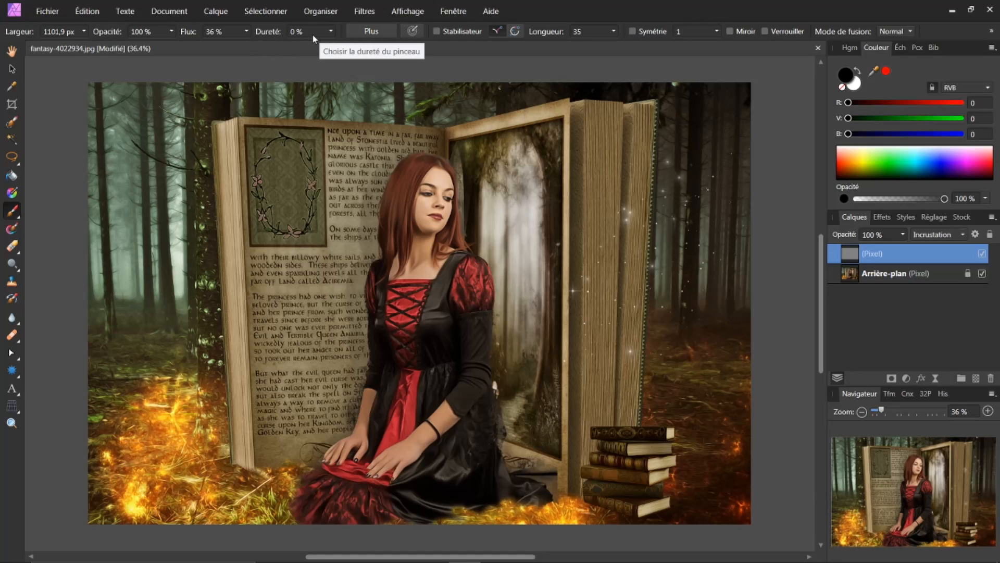
{"action": "left_click_drag", "start_coordinate": [357, 47], "coordinate": [434, 54]}
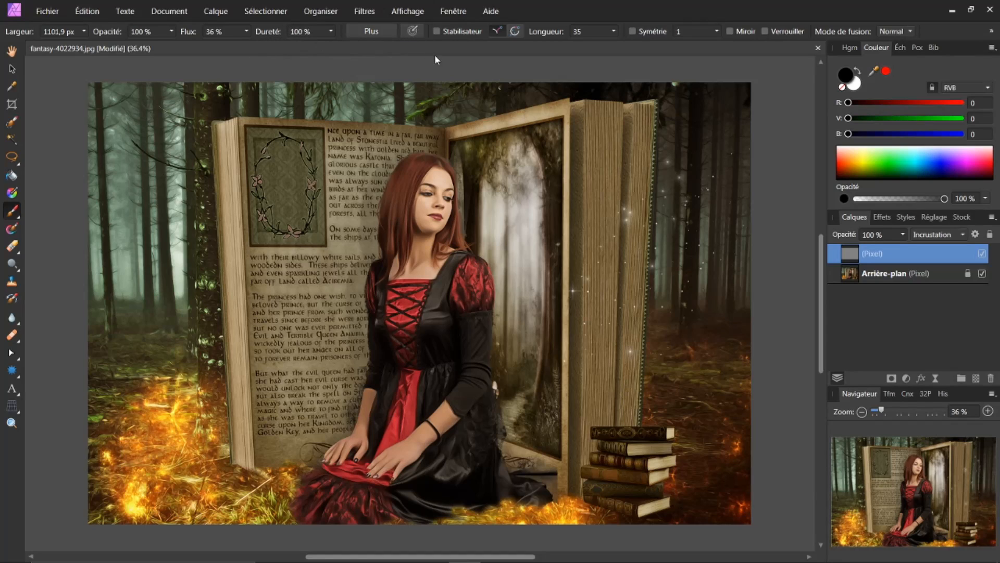
Step: Try single hard black dabs on the grey layer over the book and the forest beside it, and undo them
{"action": "left_click", "coordinate": [538, 209]}
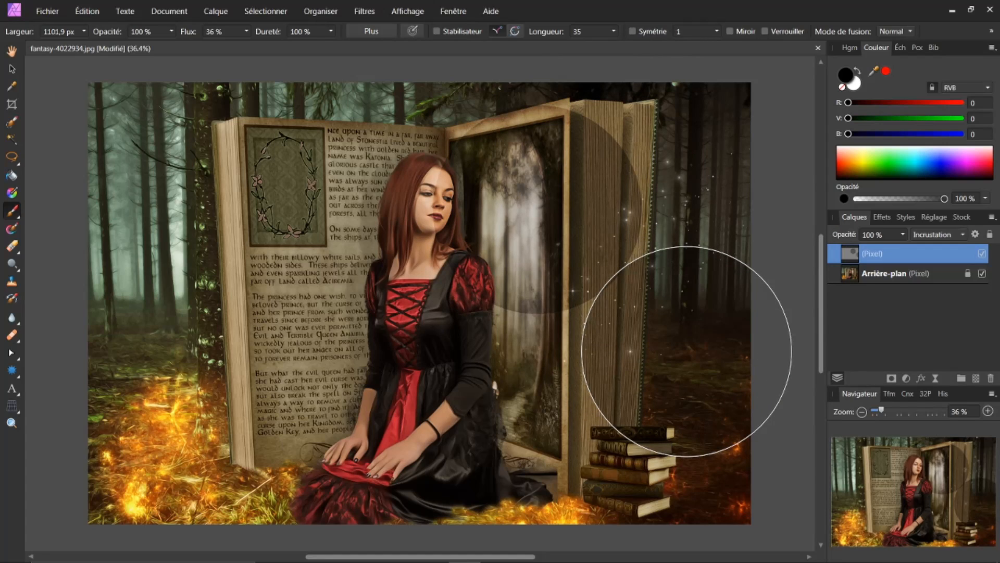
{"action": "key", "text": "ctrl+z"}
{"action": "left_click", "coordinate": [686, 352]}
{"action": "key", "text": "ctrl+z"}
{"action": "key", "text": "ctrl+z"}
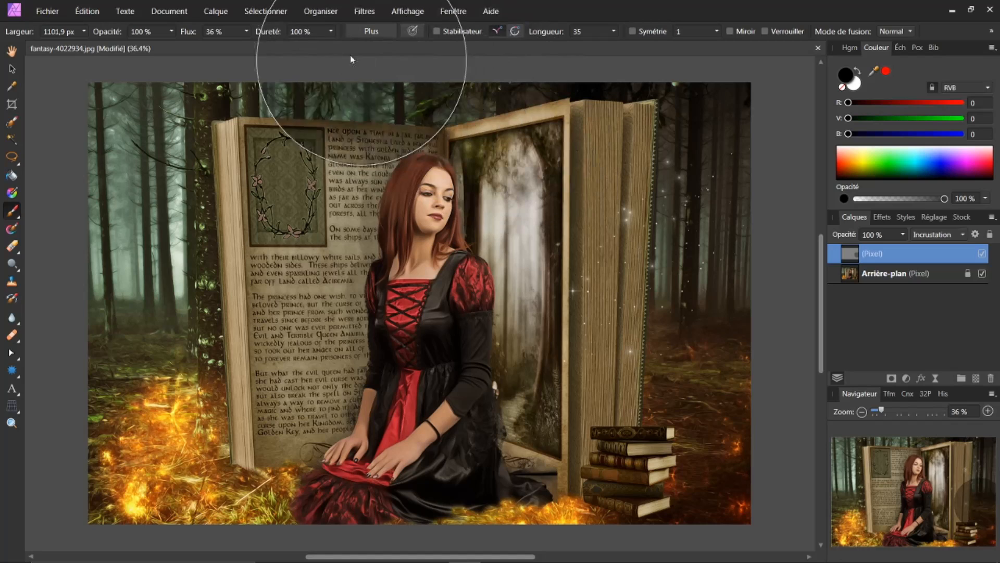
Step: Set the brush hardness to 0% and paint black down the book's thick page edges to darken them
{"action": "left_click_drag", "start_coordinate": [264, 31], "coordinate": [229, 33]}
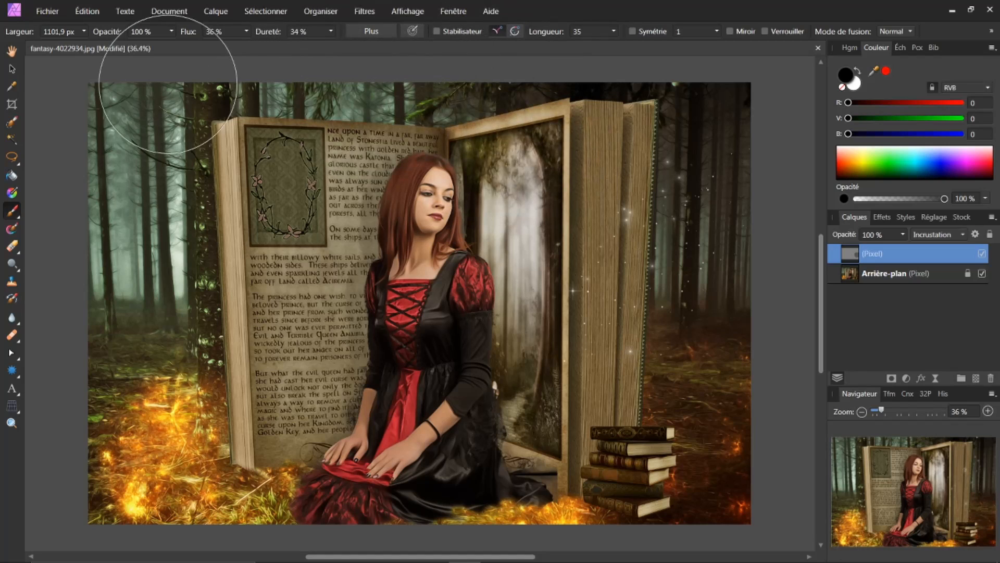
{"action": "left_click_drag", "start_coordinate": [168, 84], "coordinate": [38, 151]}
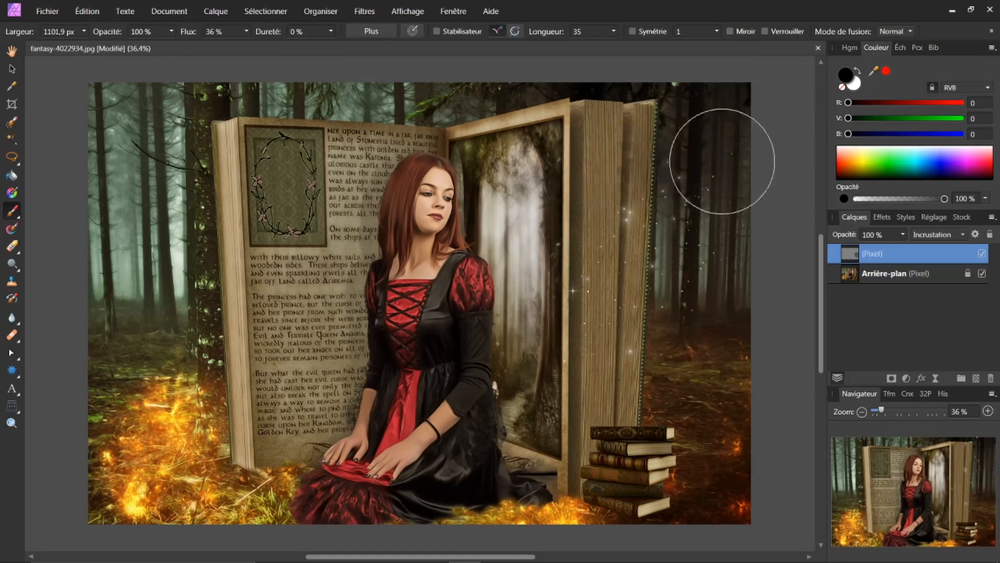
{"action": "mouse_move", "coordinate": [613, 136]}
{"action": "left_mouse_down"}
{"action": "mouse_move", "coordinate": [625, 179]}
{"action": "mouse_move", "coordinate": [616, 217]}
{"action": "mouse_move", "coordinate": [615, 190]}
{"action": "mouse_move", "coordinate": [618, 406]}
{"action": "left_mouse_up"}
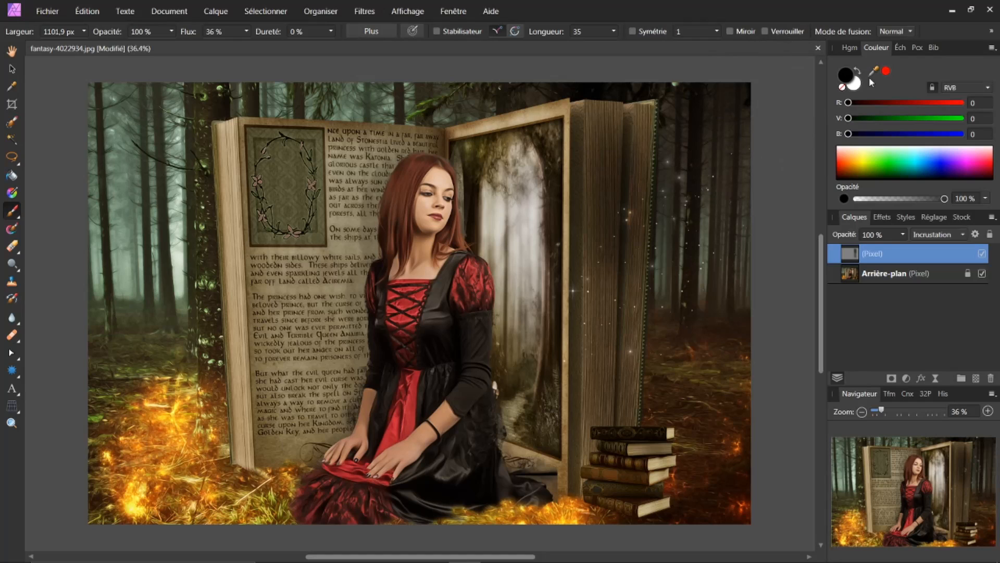
Step: Make white the active colour and paint over the book's page edges, the bright forest opening and the ornate floral panel to lighten them
{"action": "key", "text": "x"}
{"action": "mouse_move", "coordinate": [619, 113]}
{"action": "left_mouse_down"}
{"action": "mouse_move", "coordinate": [596, 111]}
{"action": "mouse_move", "coordinate": [625, 142]}
{"action": "mouse_move", "coordinate": [607, 243]}
{"action": "mouse_move", "coordinate": [643, 145]}
{"action": "mouse_move", "coordinate": [603, 279]}
{"action": "mouse_move", "coordinate": [632, 174]}
{"action": "mouse_move", "coordinate": [659, 398]}
{"action": "mouse_move", "coordinate": [764, 433]}
{"action": "mouse_move", "coordinate": [573, 188]}
{"action": "mouse_move", "coordinate": [544, 203]}
{"action": "mouse_move", "coordinate": [708, 416]}
{"action": "left_mouse_up"}
{"action": "left_click_drag", "start_coordinate": [477, 185], "coordinate": [460, 179]}
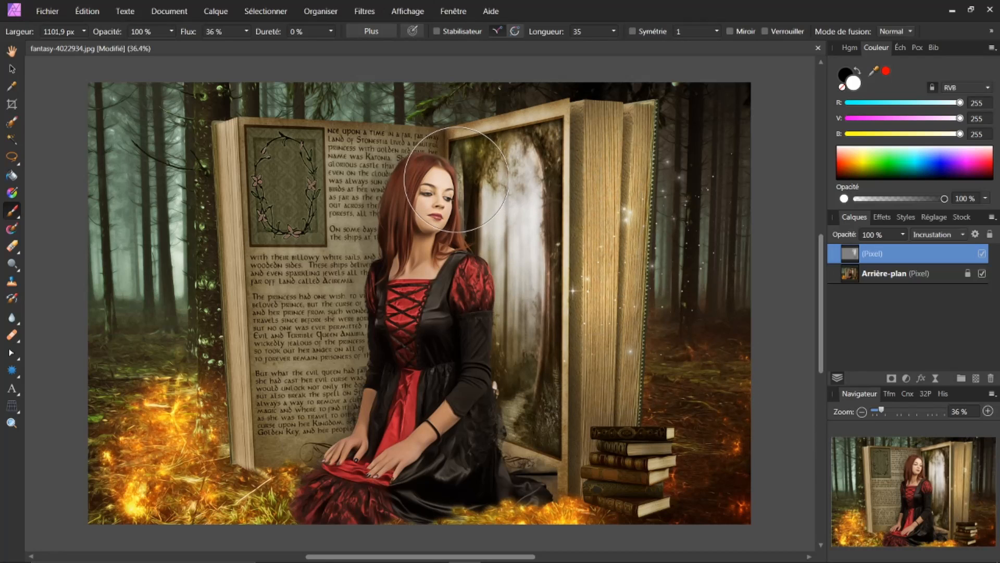
{"action": "mouse_move", "coordinate": [287, 141]}
{"action": "left_mouse_down"}
{"action": "mouse_move", "coordinate": [293, 238]}
{"action": "mouse_move", "coordinate": [328, 202]}
{"action": "left_mouse_up"}
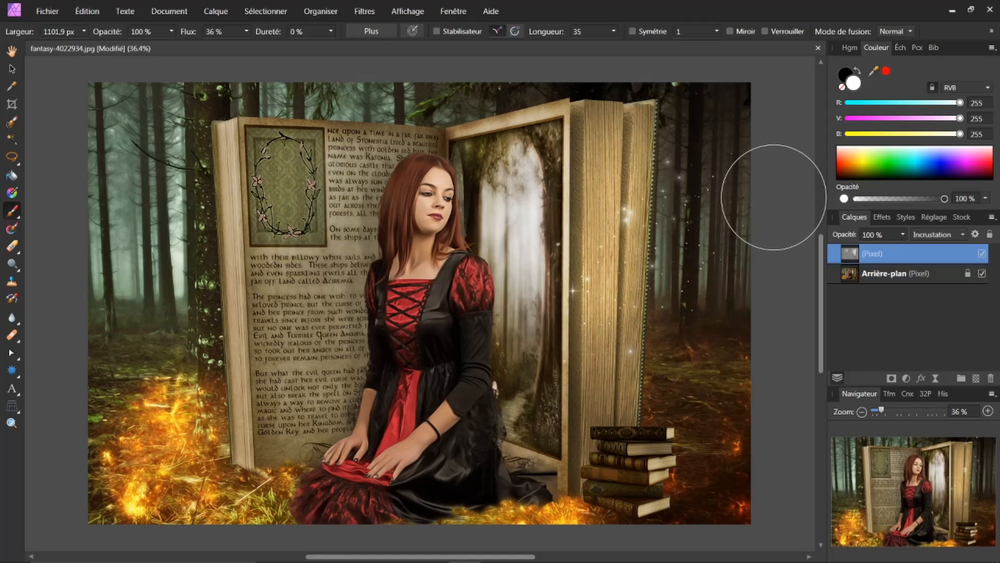
Step: Set the active colour to 50% grey and paint over the lightened page edges and forest opening to neutralise the effect
{"action": "key", "text": "d"}
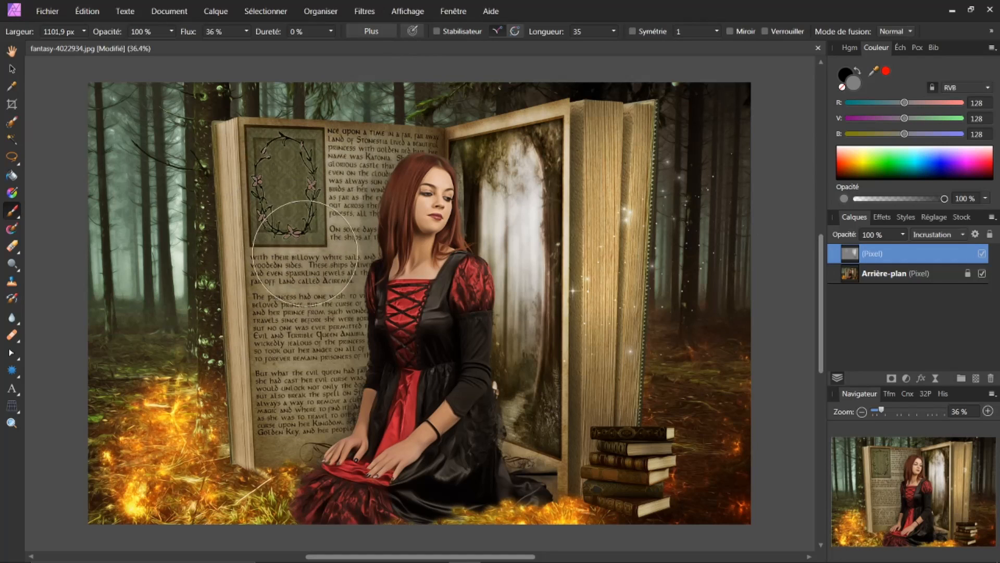
{"action": "mouse_move", "coordinate": [629, 195]}
{"action": "left_mouse_down"}
{"action": "mouse_move", "coordinate": [620, 167]}
{"action": "mouse_move", "coordinate": [601, 359]}
{"action": "mouse_move", "coordinate": [614, 123]}
{"action": "left_mouse_up"}
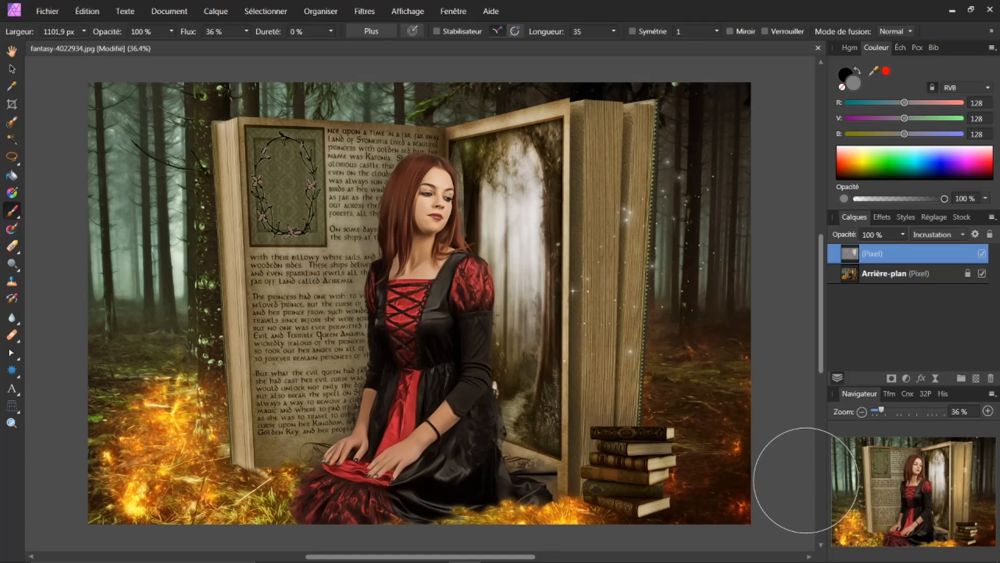
{"action": "left_click_drag", "start_coordinate": [529, 184], "coordinate": [542, 254]}
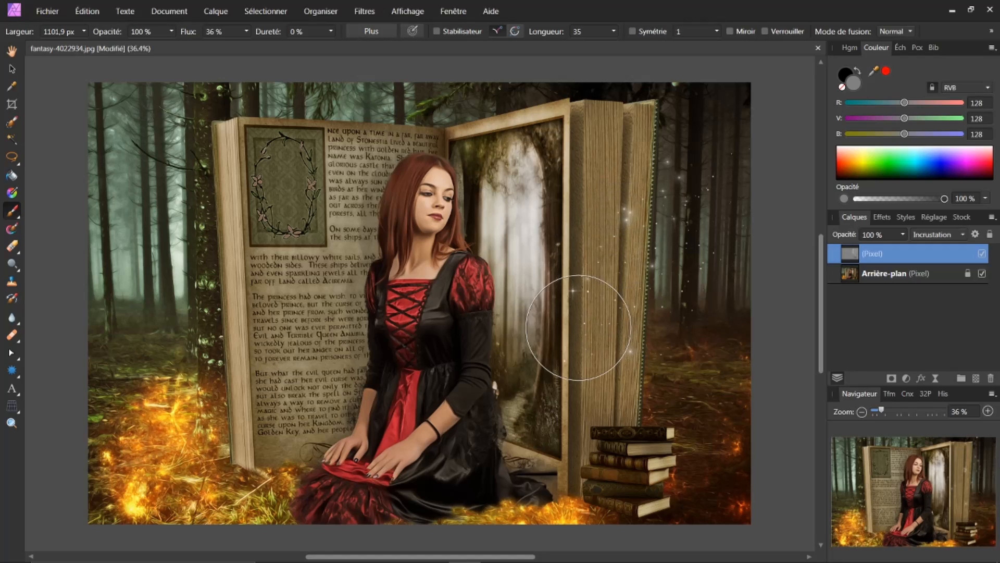
Step: Delete the grey Incrustation layer above Arrière-plan
{"action": "double_click", "coordinate": [929, 255]}
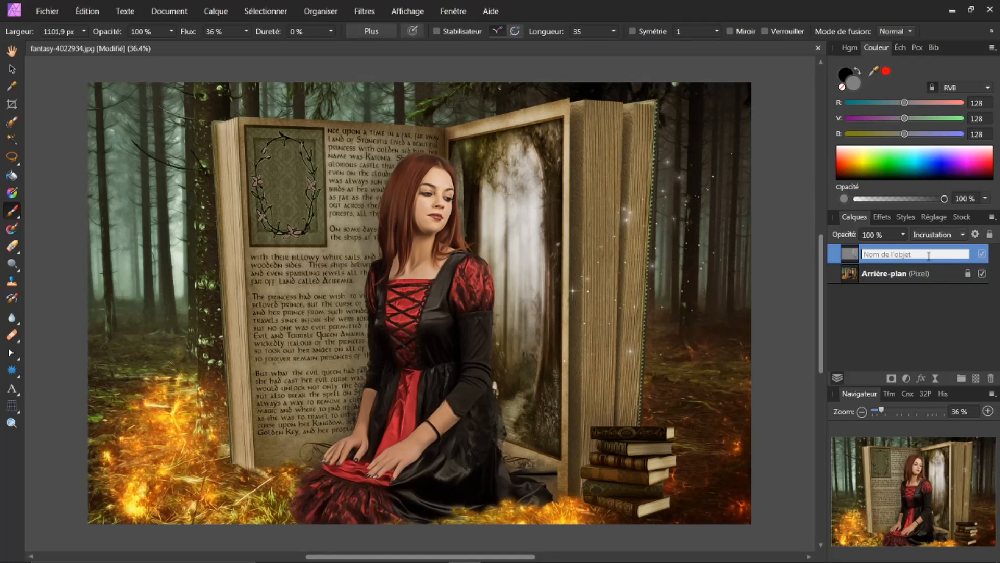
{"action": "left_click", "coordinate": [991, 379]}
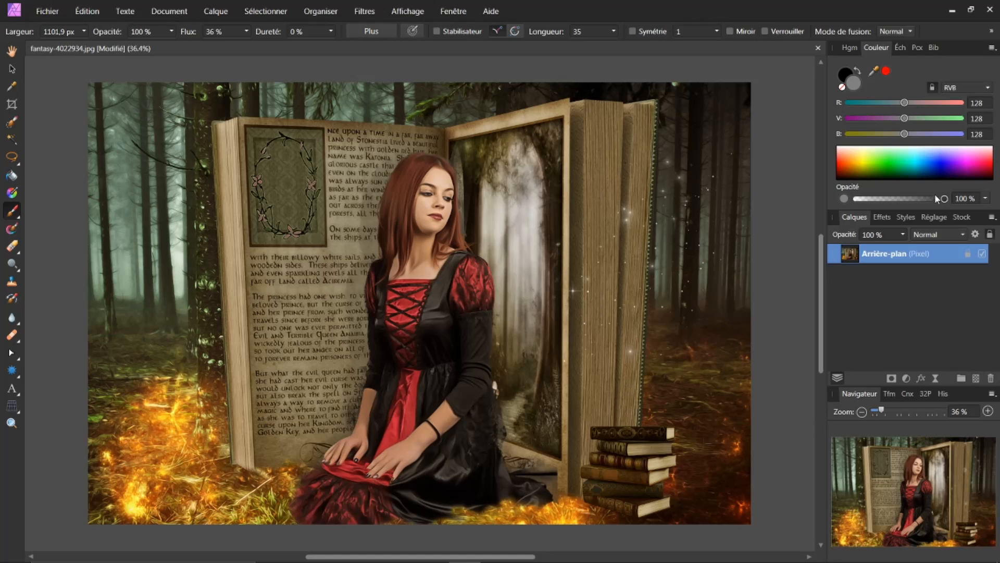
Step: Reset the colours to black and white and add a live Éclairage filter to the Arrière-plan layer
{"action": "key", "text": "d"}
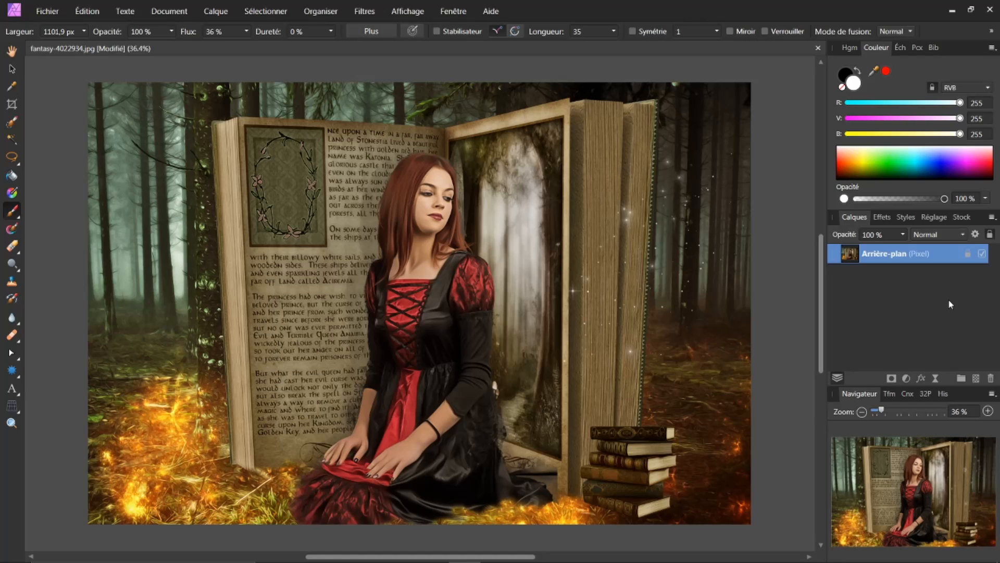
{"action": "left_click", "coordinate": [937, 378]}
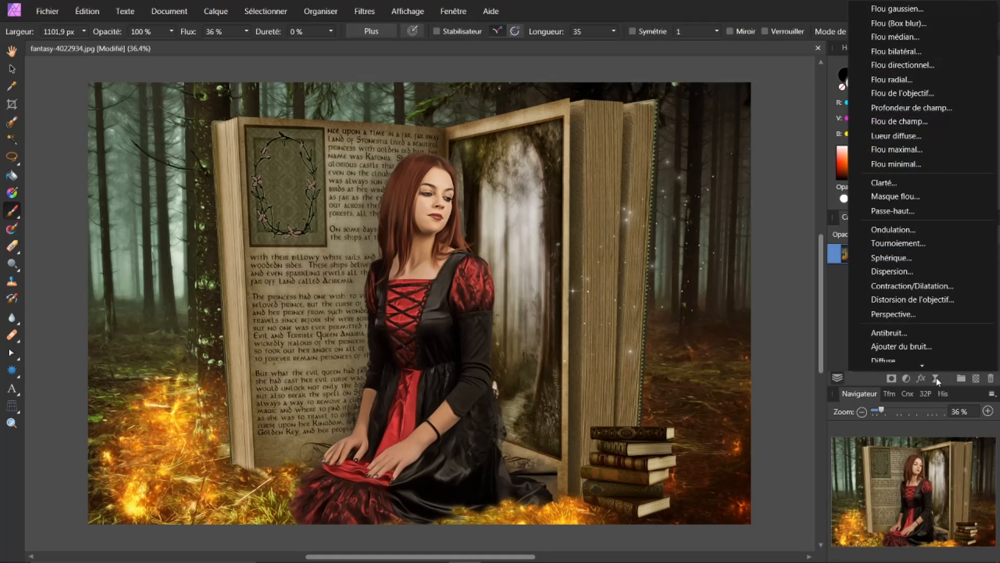
{"action": "scroll", "coordinate": [927, 353], "scroll_direction": "down", "scroll_amount": 2}
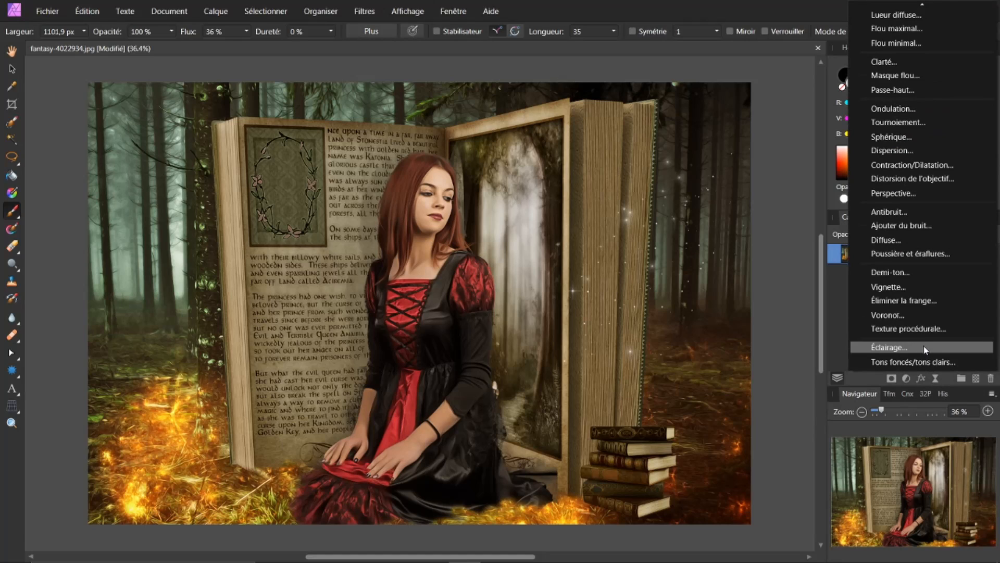
{"action": "left_click", "coordinate": [884, 348]}
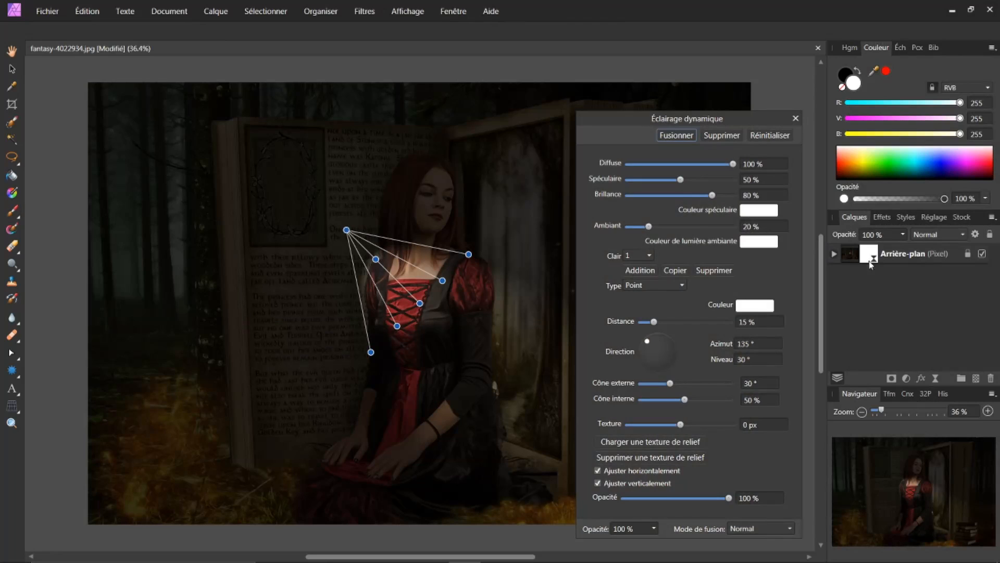
{"action": "left_click_drag", "start_coordinate": [758, 118], "coordinate": [885, 76]}
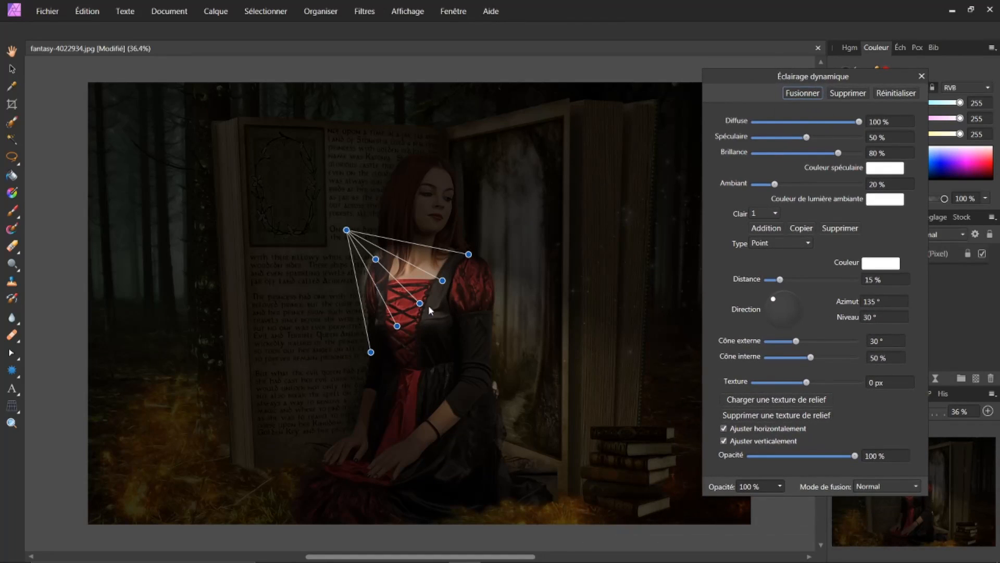
Step: Set the ambient light to 31% and swing the spotlight's source from the left book page to below the forest opening
{"action": "left_click_drag", "start_coordinate": [346, 229], "coordinate": [377, 238]}
{"action": "left_click_drag", "start_coordinate": [340, 205], "coordinate": [245, 148]}
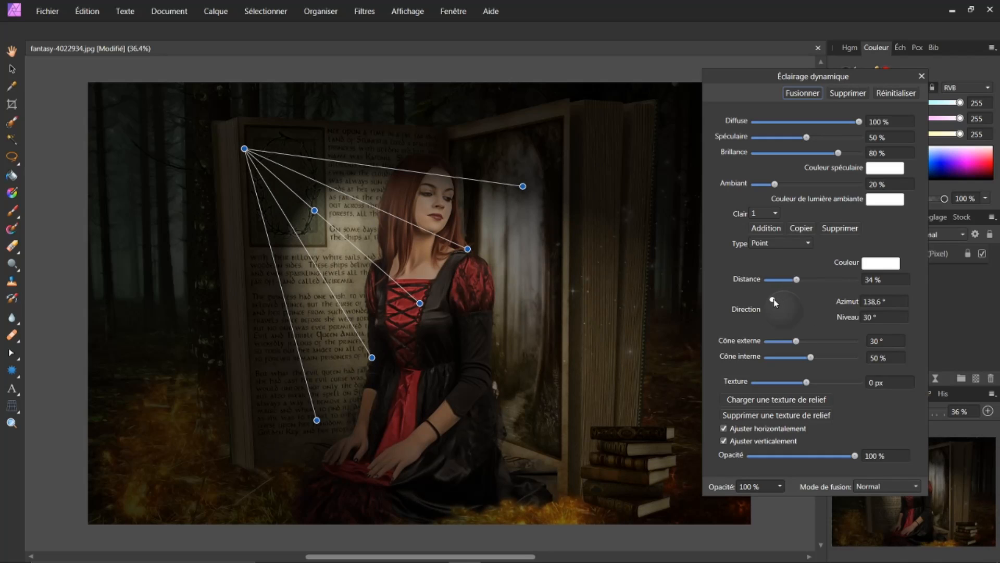
{"action": "left_click_drag", "start_coordinate": [773, 299], "coordinate": [771, 297]}
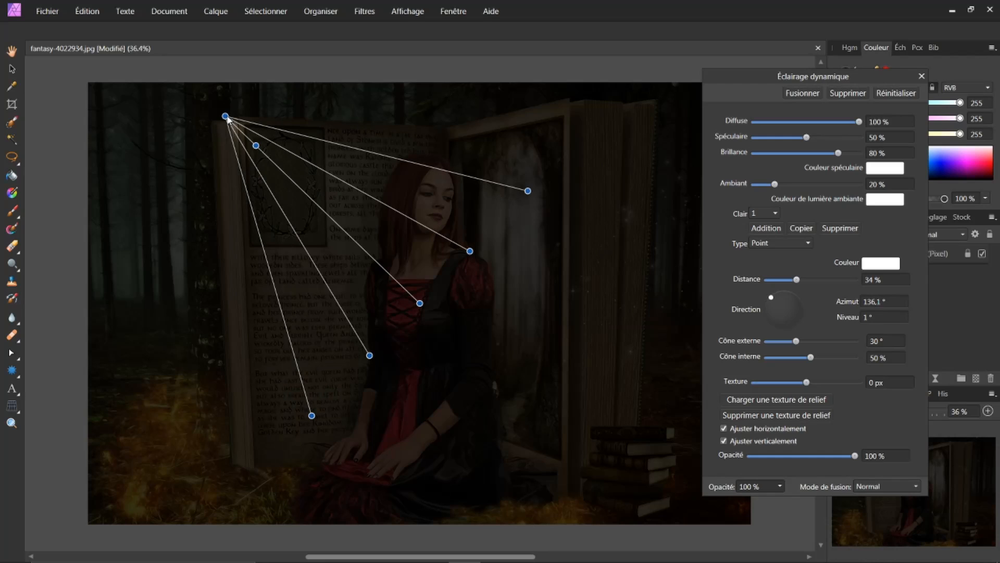
{"action": "left_click_drag", "start_coordinate": [225, 117], "coordinate": [315, 241]}
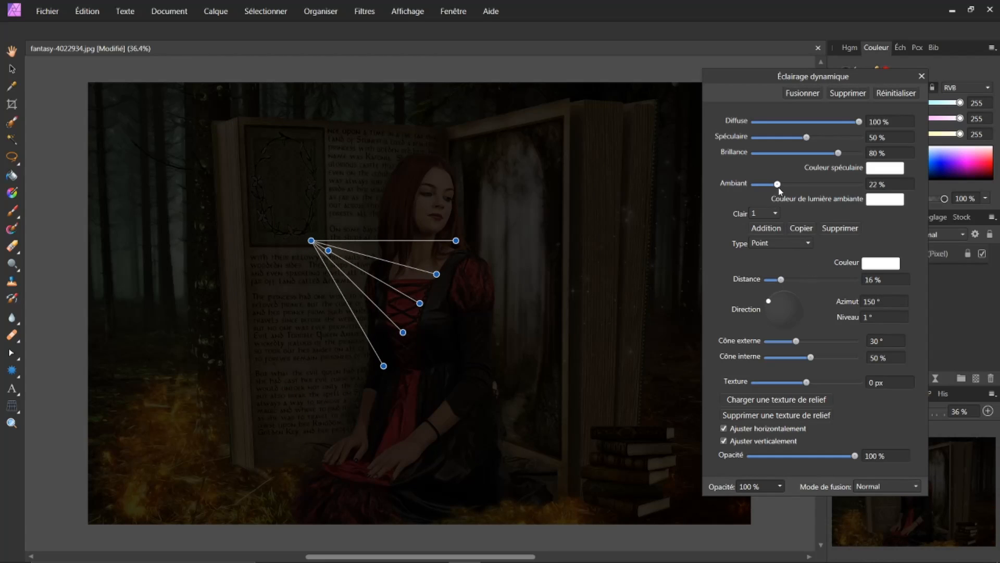
{"action": "mouse_move", "coordinate": [778, 187]}
{"action": "left_mouse_down"}
{"action": "mouse_move", "coordinate": [802, 188]}
{"action": "mouse_move", "coordinate": [787, 188]}
{"action": "left_mouse_up"}
{"action": "left_click_drag", "start_coordinate": [328, 254], "coordinate": [547, 354]}
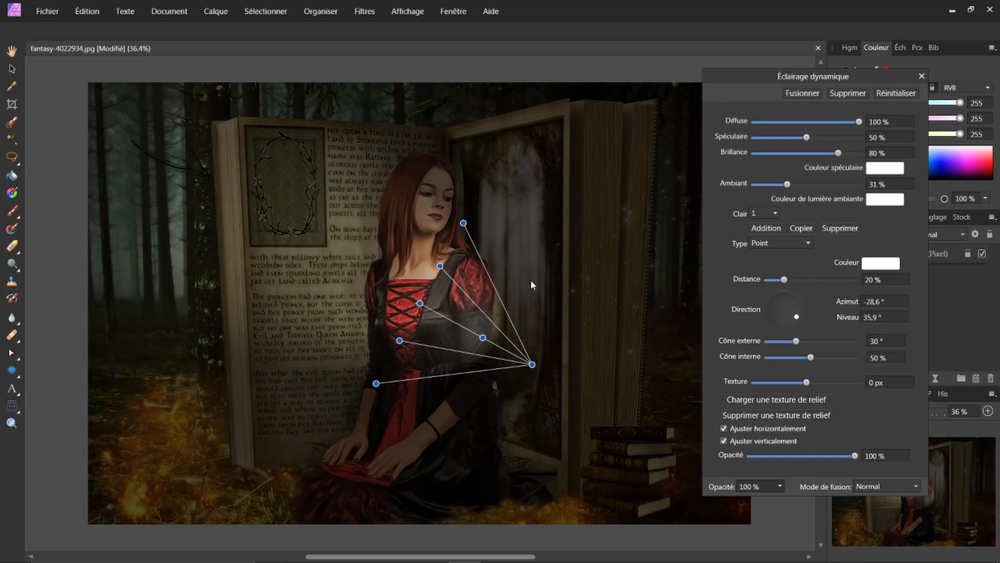
Step: Aim the spotlight at the woman's shoulder from the book's thick page edges, with a 29% distance and 32° elevation
{"action": "left_click_drag", "start_coordinate": [420, 308], "coordinate": [430, 244]}
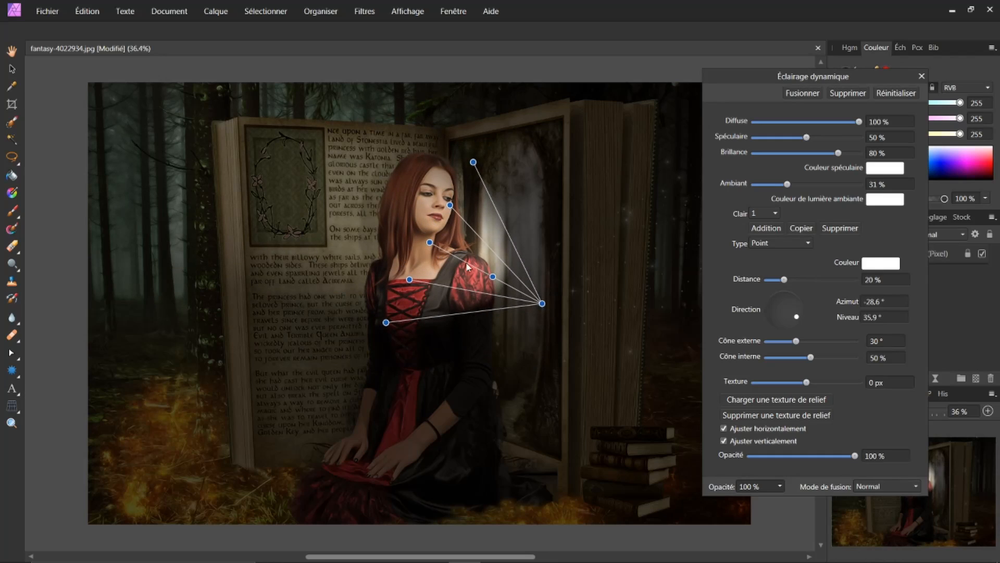
{"action": "left_click_drag", "start_coordinate": [493, 277], "coordinate": [572, 319]}
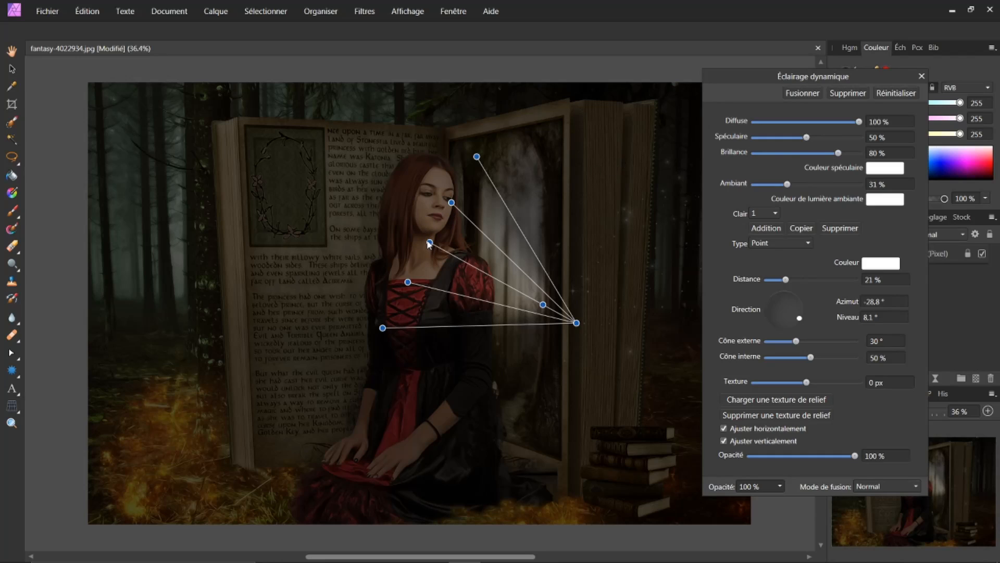
{"action": "left_click_drag", "start_coordinate": [430, 244], "coordinate": [420, 233]}
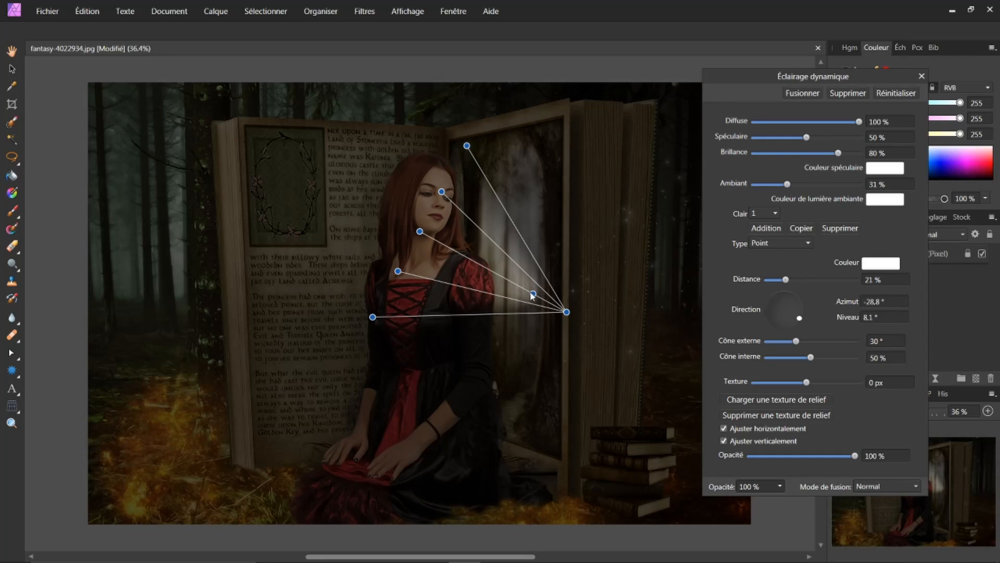
{"action": "left_click_drag", "start_coordinate": [532, 295], "coordinate": [493, 274]}
{"action": "left_click_drag", "start_coordinate": [546, 301], "coordinate": [588, 326]}
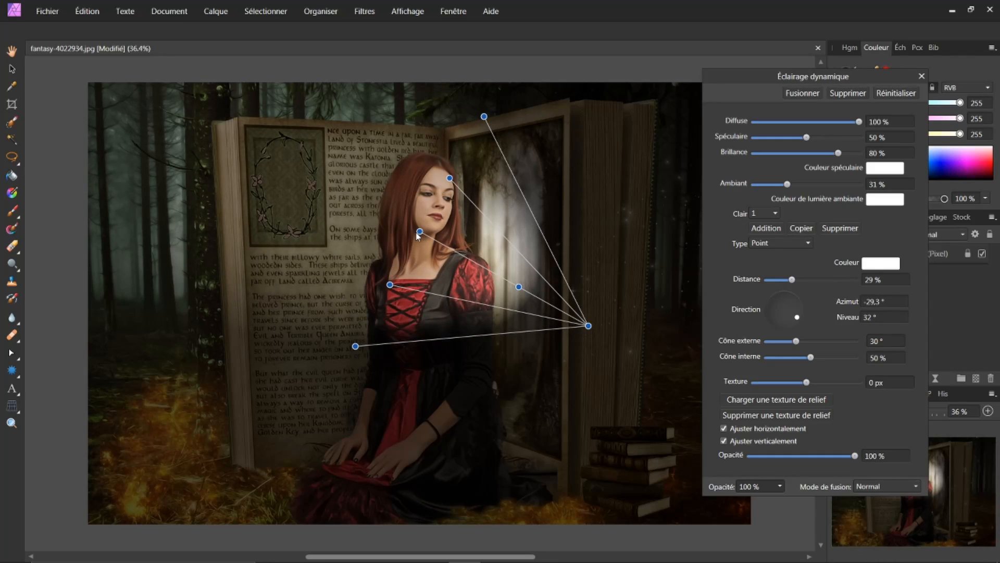
{"action": "left_click_drag", "start_coordinate": [421, 233], "coordinate": [460, 256]}
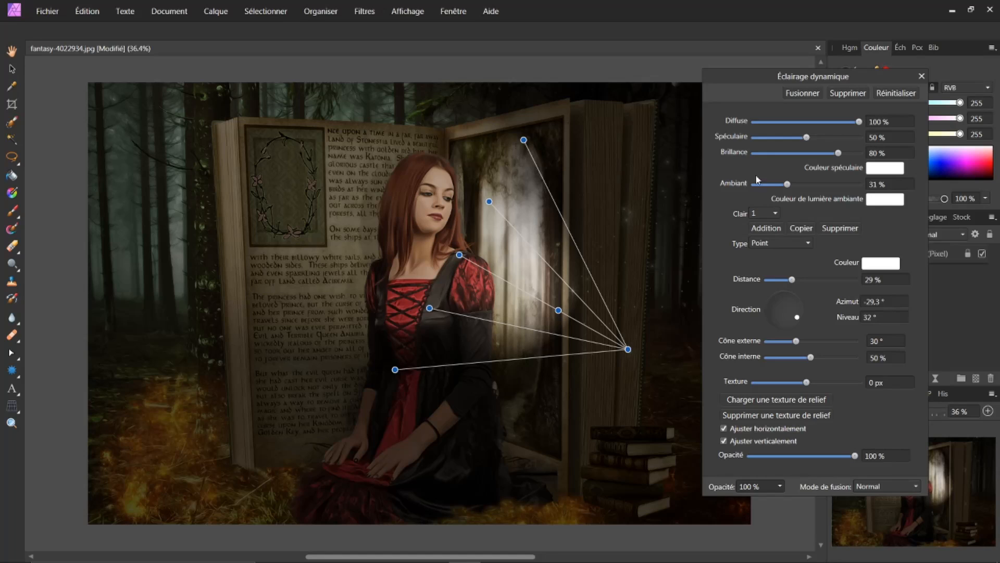
Step: Set the spotlight's shininess to 83%, specular to 45%, outer cone to 27° and inner cone to 30%
{"action": "mouse_move", "coordinate": [839, 154]}
{"action": "left_mouse_down"}
{"action": "mouse_move", "coordinate": [851, 155]}
{"action": "mouse_move", "coordinate": [832, 155]}
{"action": "mouse_move", "coordinate": [843, 159]}
{"action": "left_mouse_up"}
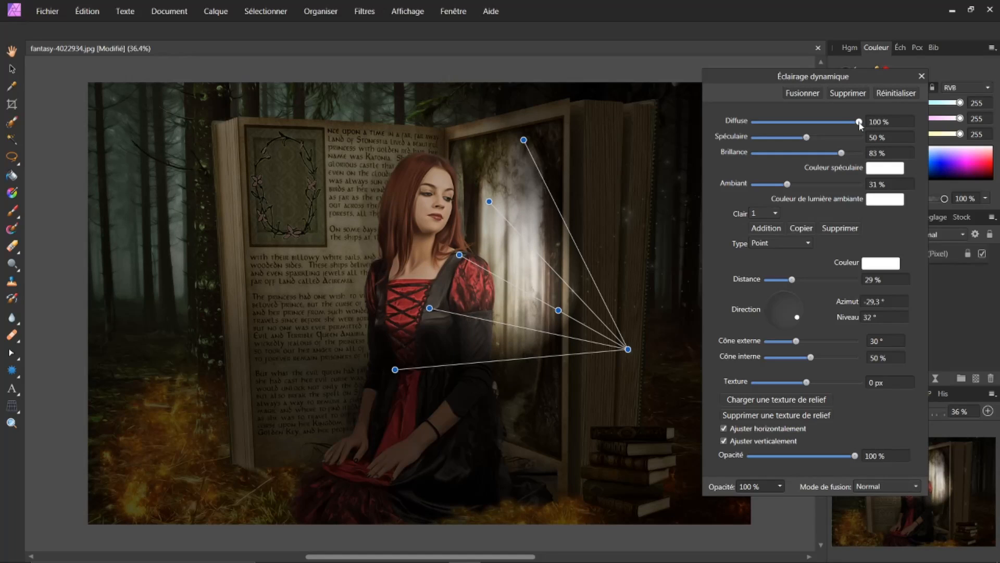
{"action": "mouse_move", "coordinate": [859, 123]}
{"action": "left_mouse_down"}
{"action": "mouse_move", "coordinate": [801, 124]}
{"action": "mouse_move", "coordinate": [851, 133]}
{"action": "left_mouse_up"}
{"action": "mouse_move", "coordinate": [808, 138]}
{"action": "left_mouse_down"}
{"action": "mouse_move", "coordinate": [788, 141]}
{"action": "mouse_move", "coordinate": [800, 140]}
{"action": "left_mouse_up"}
{"action": "mouse_move", "coordinate": [797, 342]}
{"action": "left_mouse_down"}
{"action": "mouse_move", "coordinate": [810, 341]}
{"action": "mouse_move", "coordinate": [795, 341]}
{"action": "left_mouse_up"}
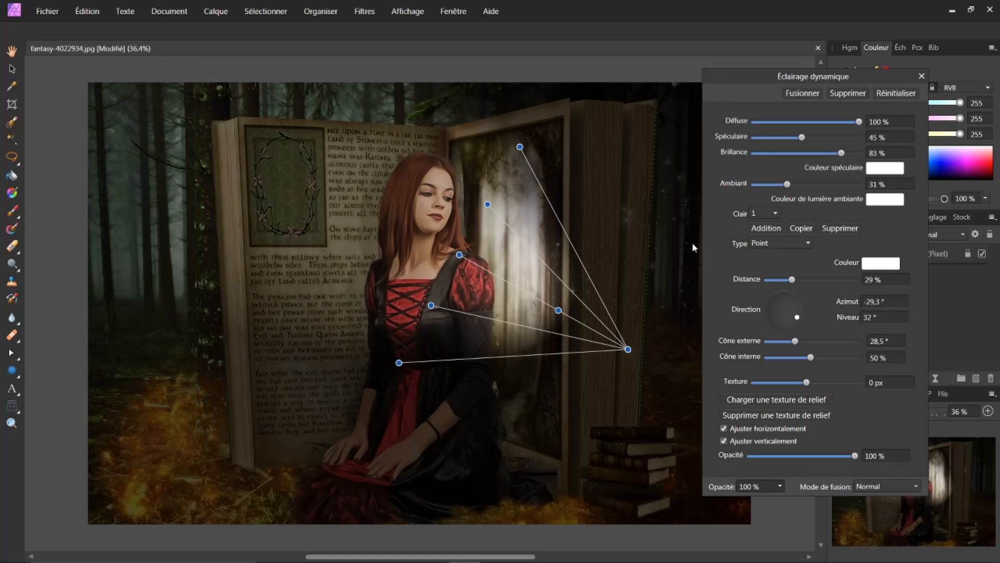
{"action": "mouse_move", "coordinate": [522, 150]}
{"action": "left_mouse_down"}
{"action": "mouse_move", "coordinate": [490, 173]}
{"action": "mouse_move", "coordinate": [526, 160]}
{"action": "left_mouse_up"}
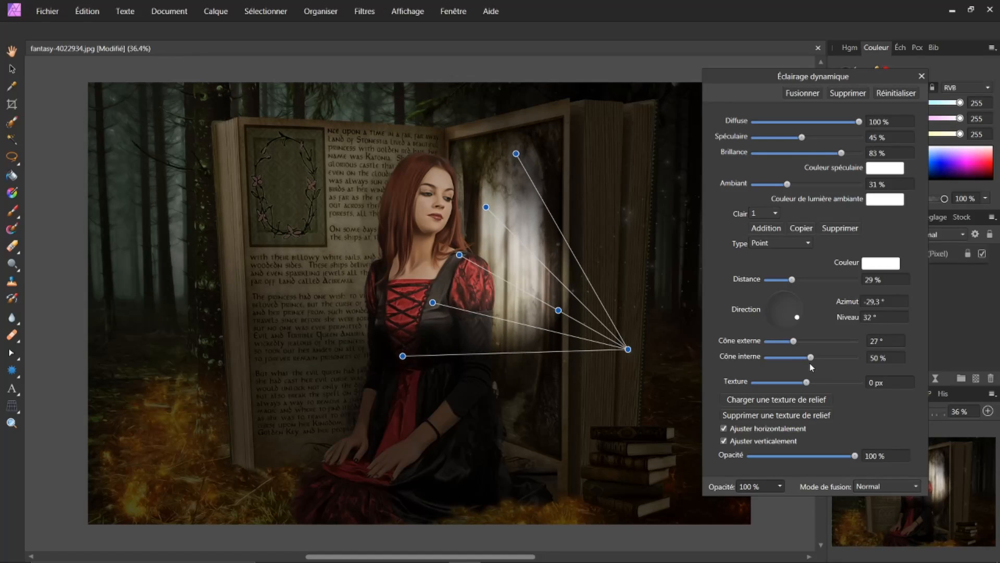
{"action": "mouse_move", "coordinate": [810, 358]}
{"action": "left_mouse_down"}
{"action": "mouse_move", "coordinate": [799, 358]}
{"action": "mouse_move", "coordinate": [826, 361]}
{"action": "mouse_move", "coordinate": [795, 357]}
{"action": "left_mouse_up"}
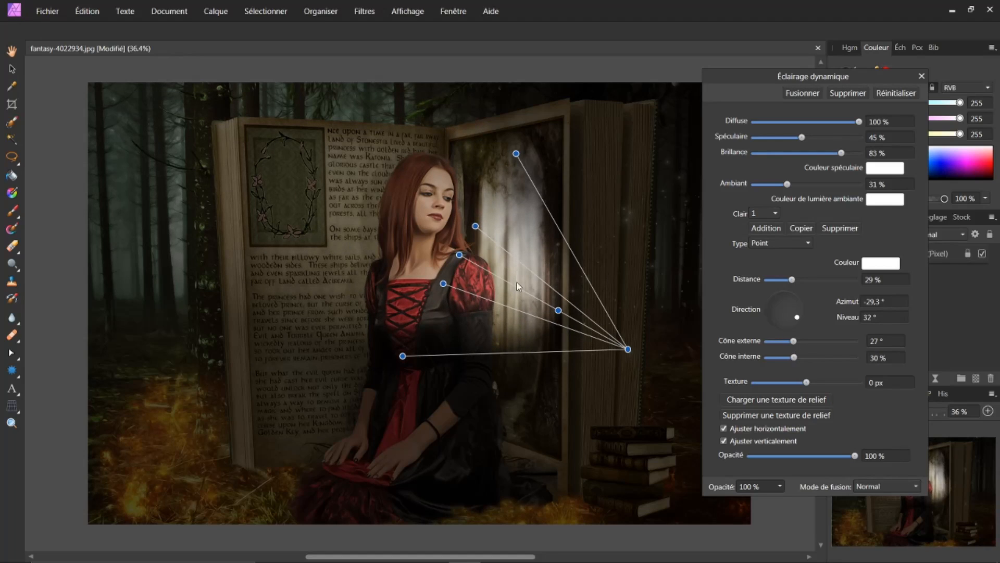
Step: Lower the spotlight's source slightly, try the omnidirectional Point light type, and reset all lighting settings
{"action": "left_click_drag", "start_coordinate": [553, 309], "coordinate": [563, 326]}
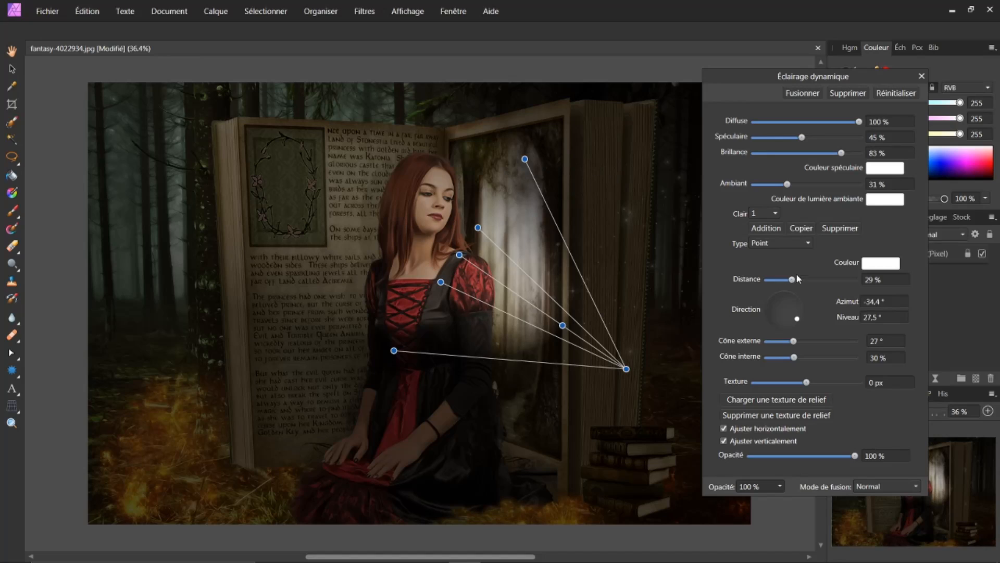
{"action": "left_click", "coordinate": [806, 242]}
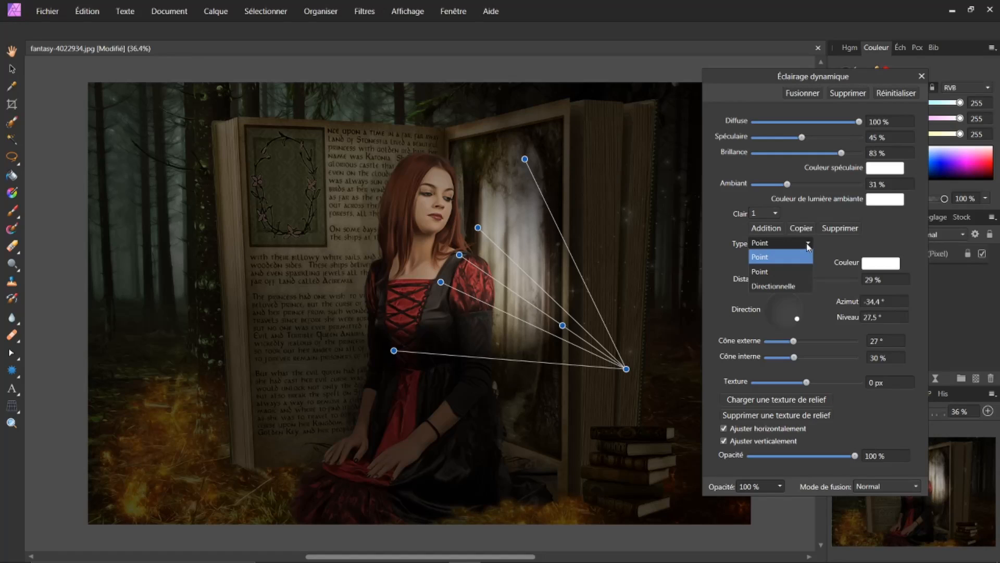
{"action": "left_click", "coordinate": [762, 272]}
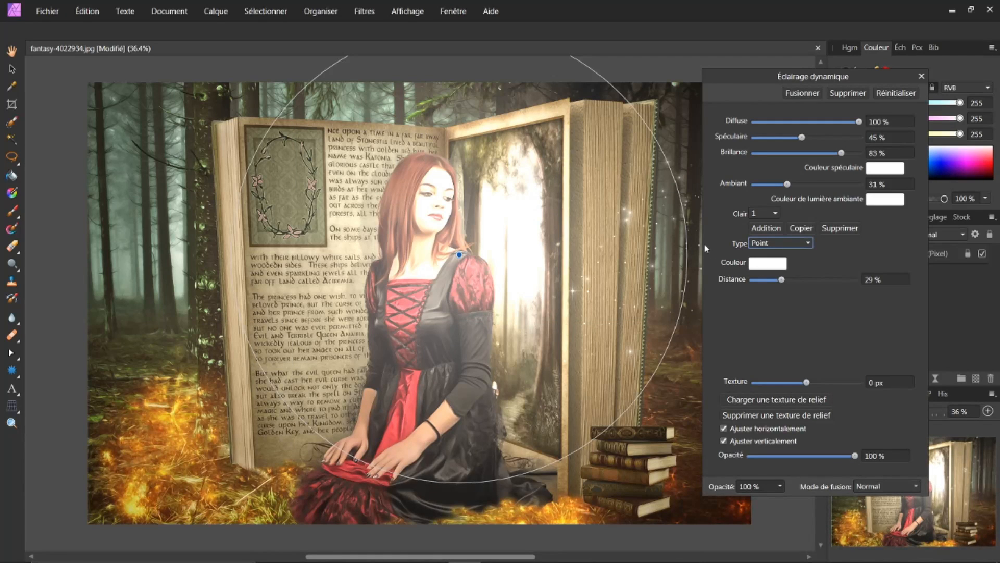
{"action": "left_click", "coordinate": [907, 93]}
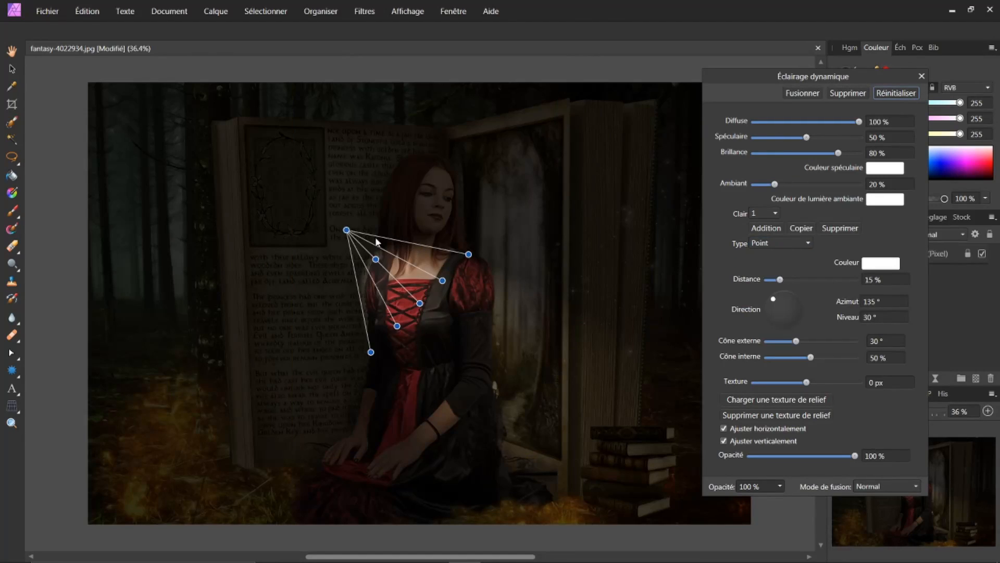
Step: Change the light to the omnidirectional Point type, set its distance to 7% and place it in the bright forest opening
{"action": "left_click", "coordinate": [809, 246]}
{"action": "left_click", "coordinate": [764, 275]}
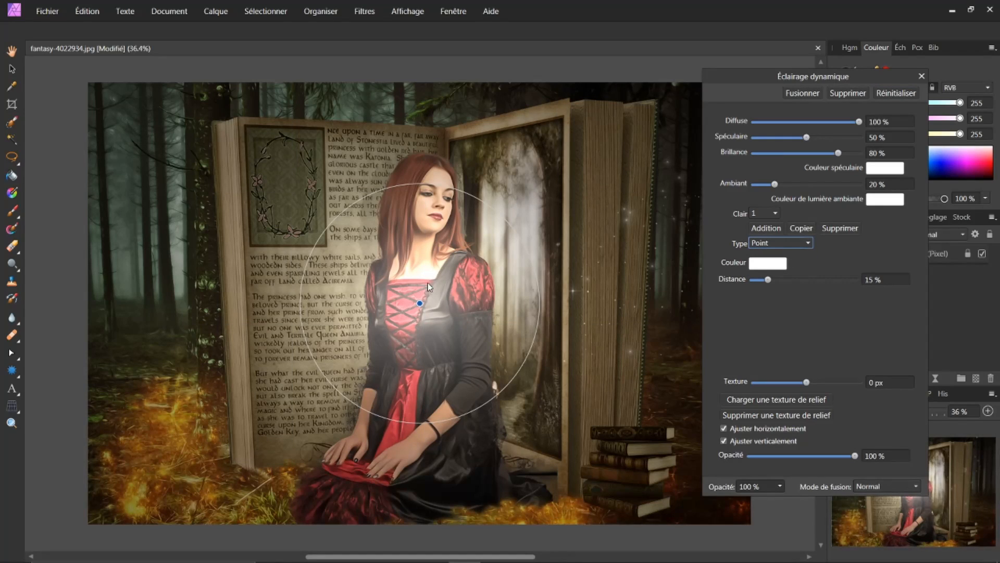
{"action": "left_click_drag", "start_coordinate": [421, 305], "coordinate": [538, 292]}
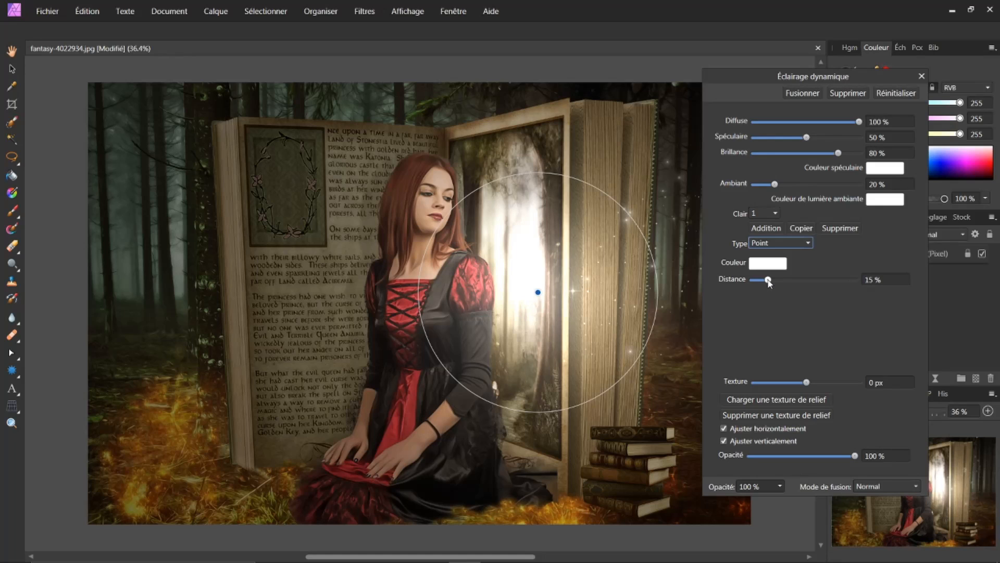
{"action": "left_click_drag", "start_coordinate": [769, 281], "coordinate": [759, 282]}
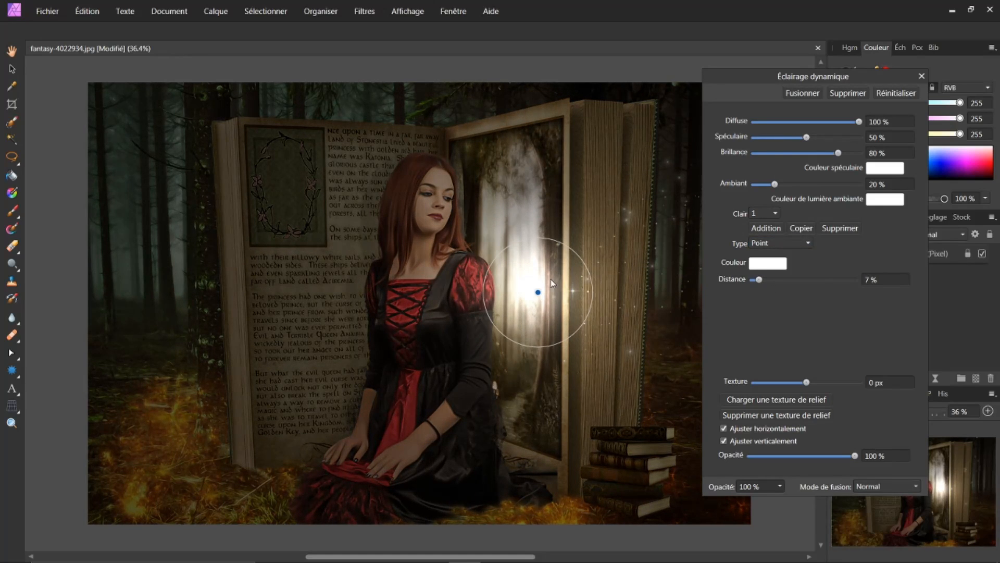
{"action": "left_click_drag", "start_coordinate": [539, 294], "coordinate": [521, 295]}
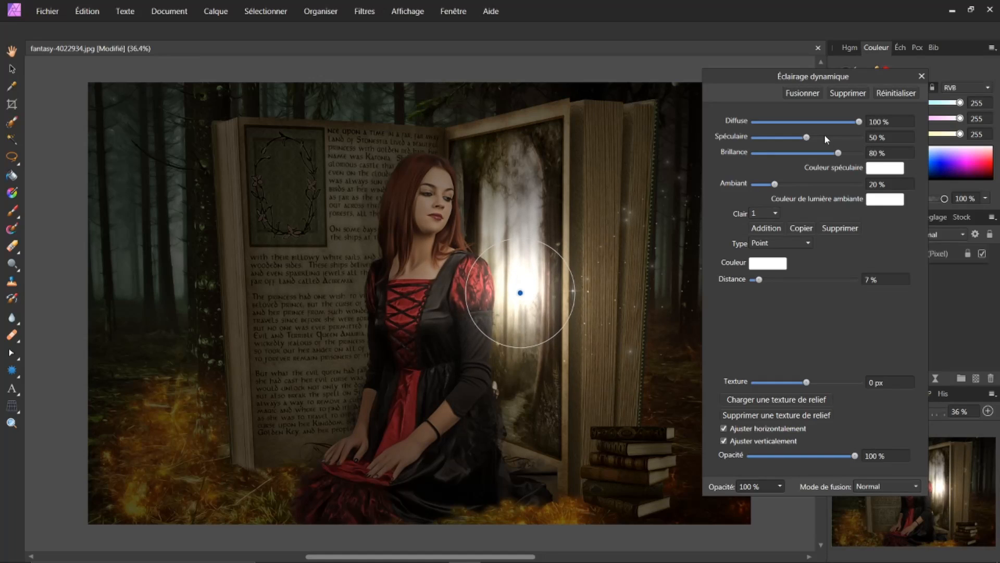
Step: Set diffuse to 10%, specular to 94% and shininess to 79%, centre the light in the forest opening, and close the lighting settings
{"action": "mouse_move", "coordinate": [810, 138]}
{"action": "left_mouse_down"}
{"action": "mouse_move", "coordinate": [833, 138]}
{"action": "mouse_move", "coordinate": [789, 139]}
{"action": "mouse_move", "coordinate": [841, 154]}
{"action": "mouse_move", "coordinate": [804, 122]}
{"action": "mouse_move", "coordinate": [797, 142]}
{"action": "mouse_move", "coordinate": [817, 142]}
{"action": "left_mouse_up"}
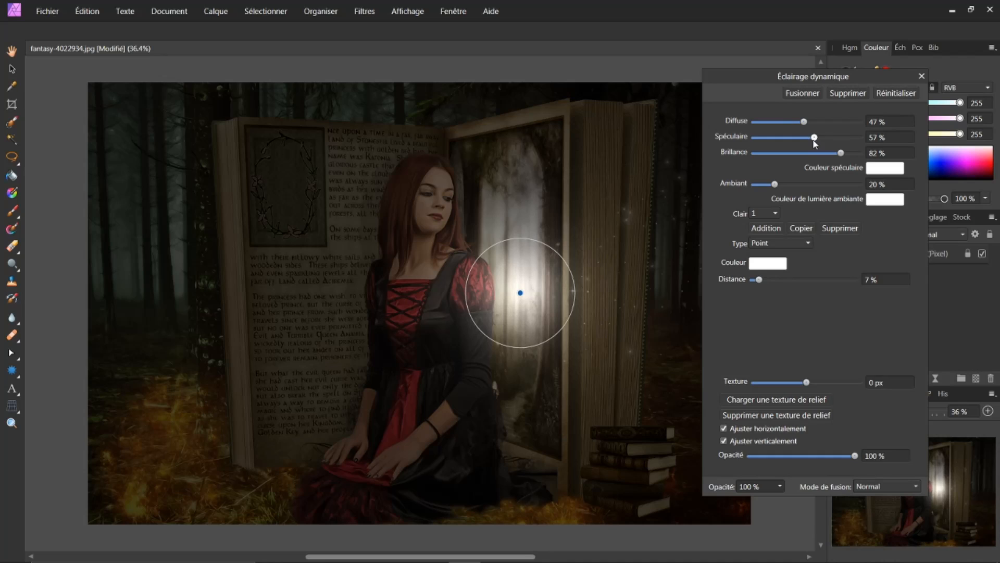
{"action": "mouse_move", "coordinate": [816, 145]}
{"action": "left_mouse_down"}
{"action": "mouse_move", "coordinate": [798, 123]}
{"action": "mouse_move", "coordinate": [765, 128]}
{"action": "mouse_move", "coordinate": [832, 141]}
{"action": "left_mouse_up"}
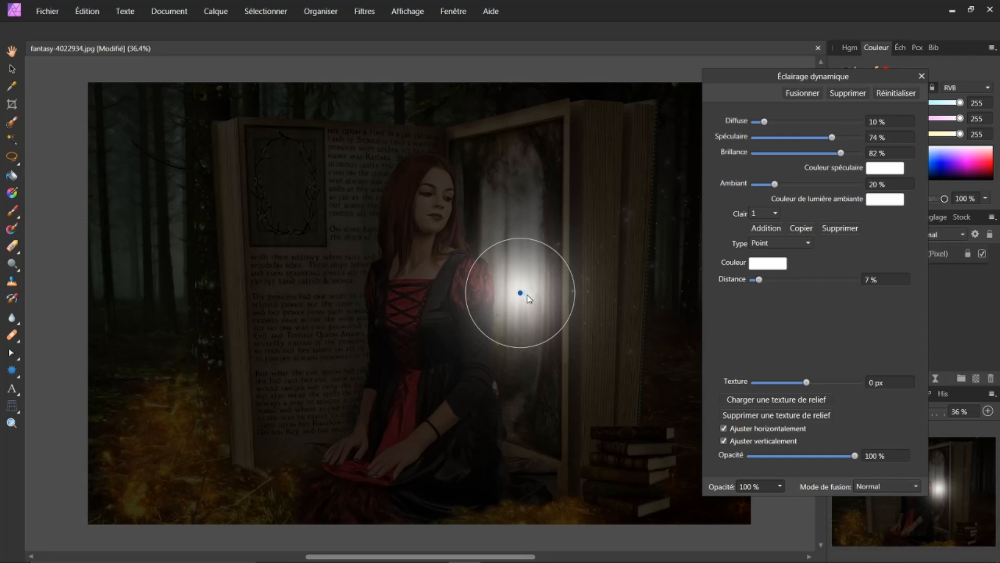
{"action": "left_click_drag", "start_coordinate": [528, 298], "coordinate": [531, 296]}
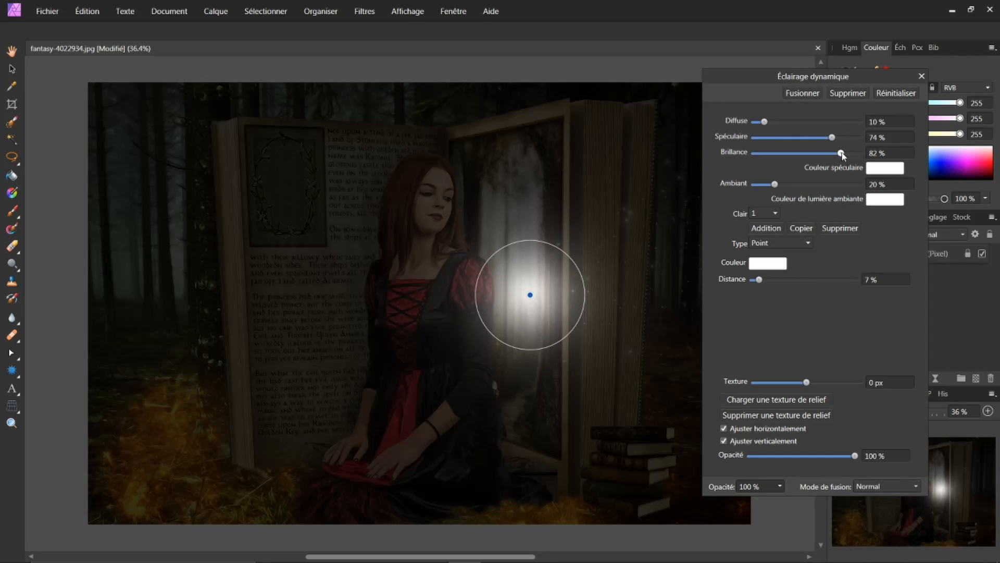
{"action": "left_click_drag", "start_coordinate": [842, 151], "coordinate": [836, 151]}
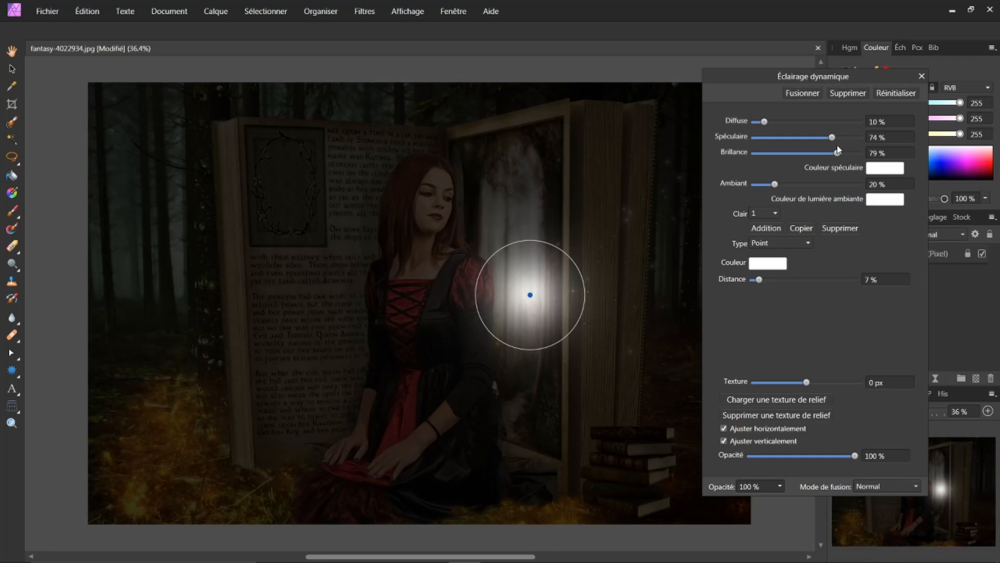
{"action": "left_click_drag", "start_coordinate": [831, 137], "coordinate": [854, 142]}
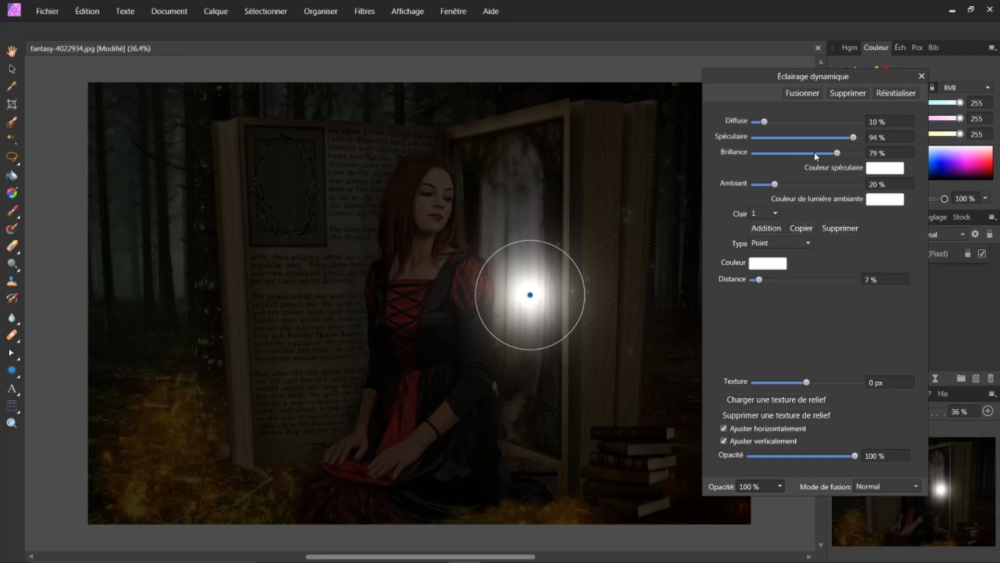
{"action": "left_click", "coordinate": [921, 77]}
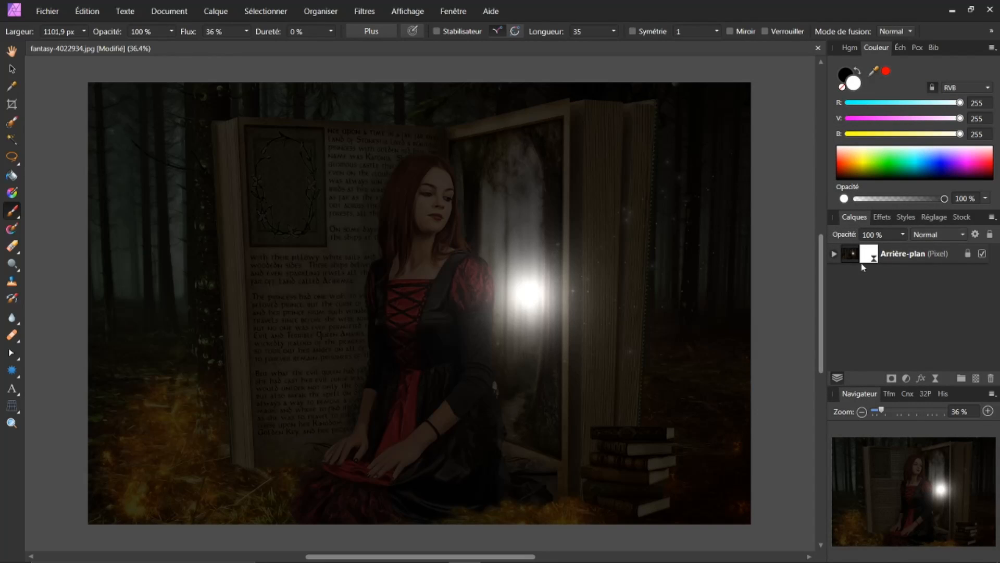
Step: Add a Brightness/Contrast adjustment above the Arrière-plan layer with brightness at 100% and contrast at 6%
{"action": "left_click", "coordinate": [834, 254]}
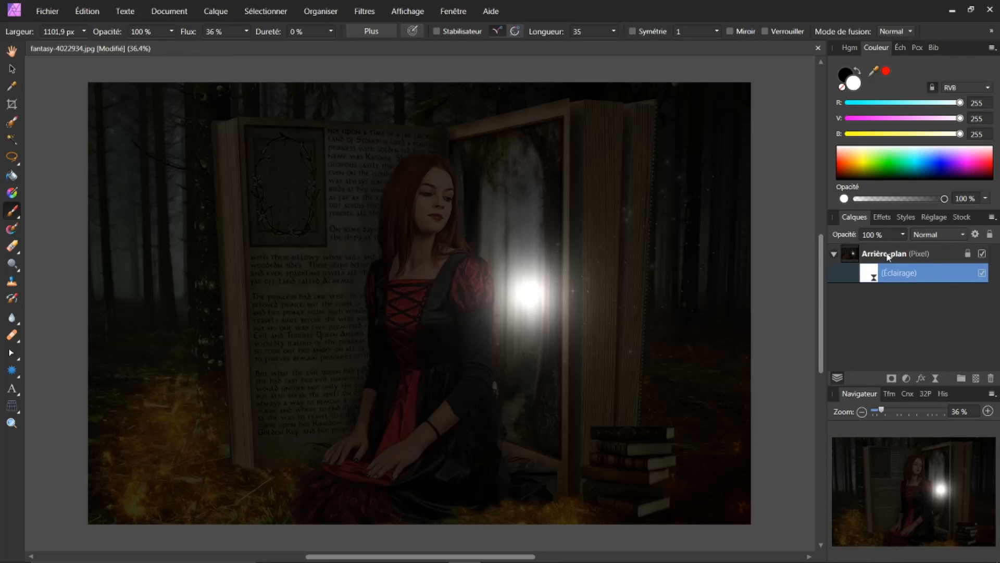
{"action": "left_click", "coordinate": [883, 253]}
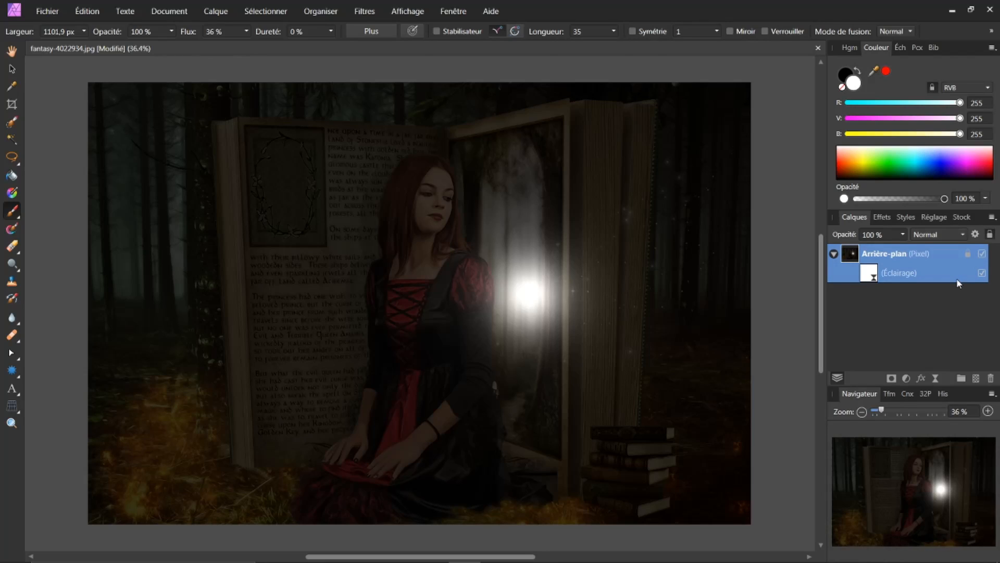
{"action": "left_click", "coordinate": [905, 378]}
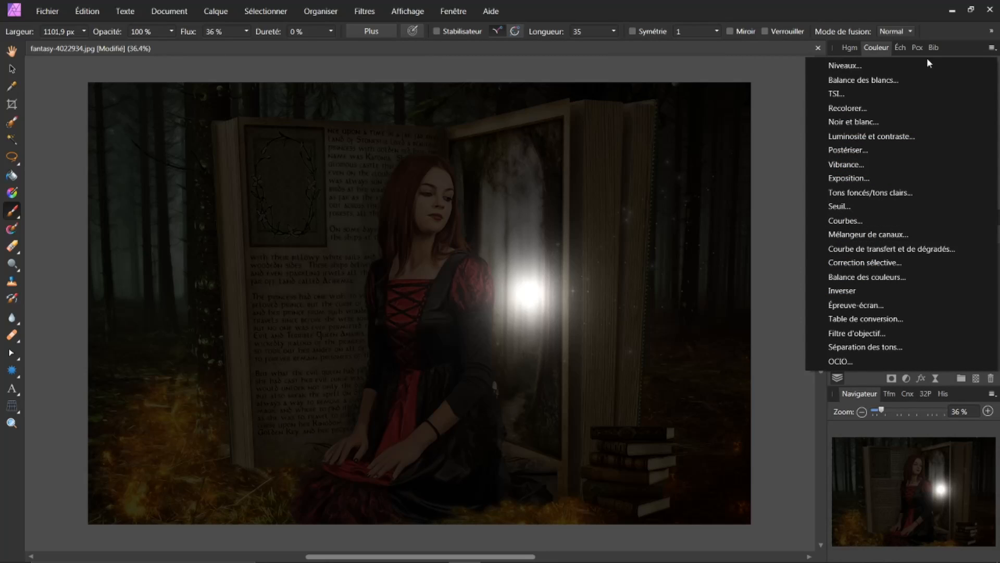
{"action": "left_click", "coordinate": [855, 140]}
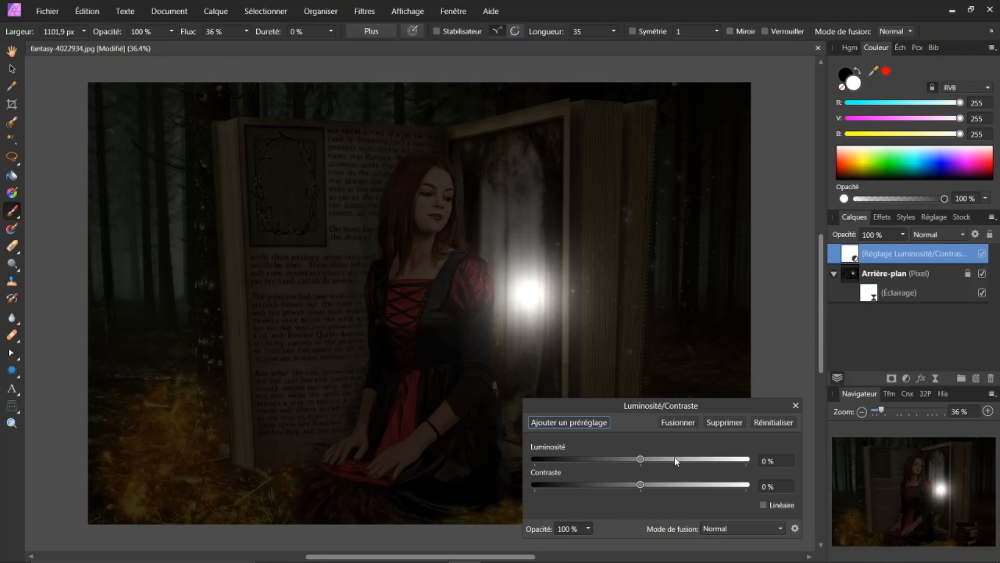
{"action": "left_click_drag", "start_coordinate": [640, 459], "coordinate": [746, 460]}
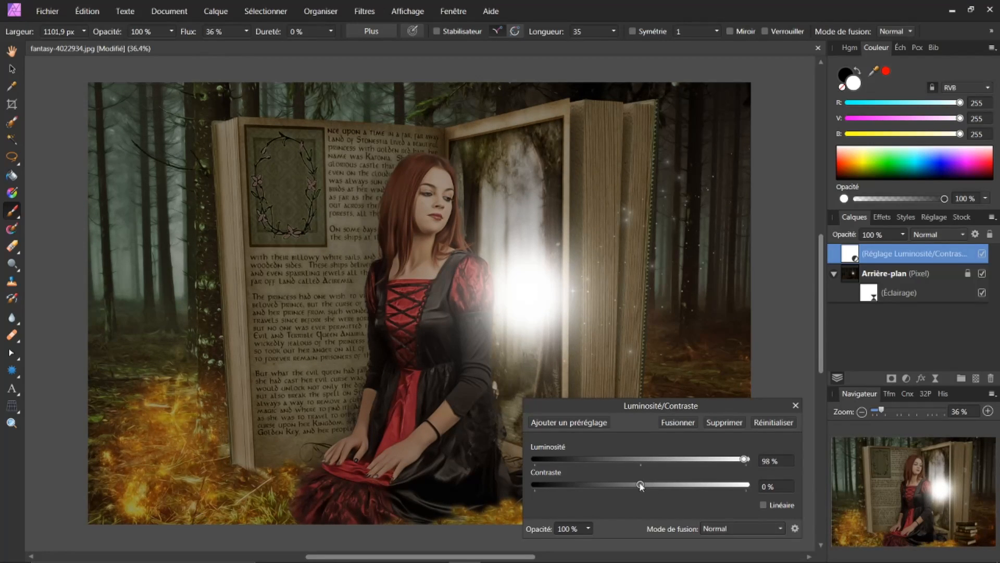
{"action": "mouse_move", "coordinate": [640, 485]}
{"action": "left_mouse_down"}
{"action": "mouse_move", "coordinate": [624, 484]}
{"action": "mouse_move", "coordinate": [661, 486]}
{"action": "mouse_move", "coordinate": [649, 484]}
{"action": "left_mouse_up"}
{"action": "mouse_move", "coordinate": [646, 485]}
{"action": "left_mouse_down"}
{"action": "mouse_move", "coordinate": [630, 484]}
{"action": "mouse_move", "coordinate": [648, 484]}
{"action": "left_mouse_up"}
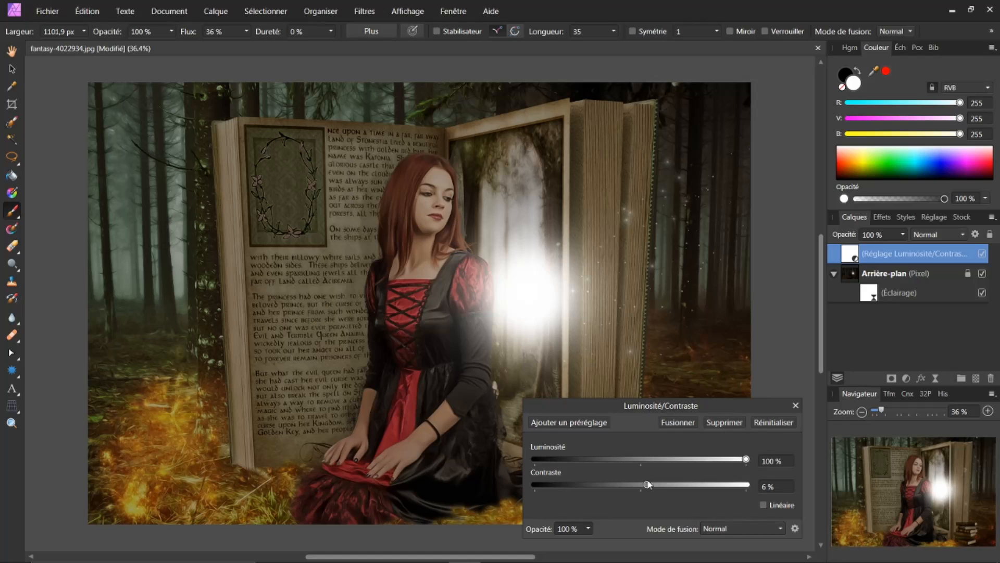
{"action": "left_click", "coordinate": [795, 406]}
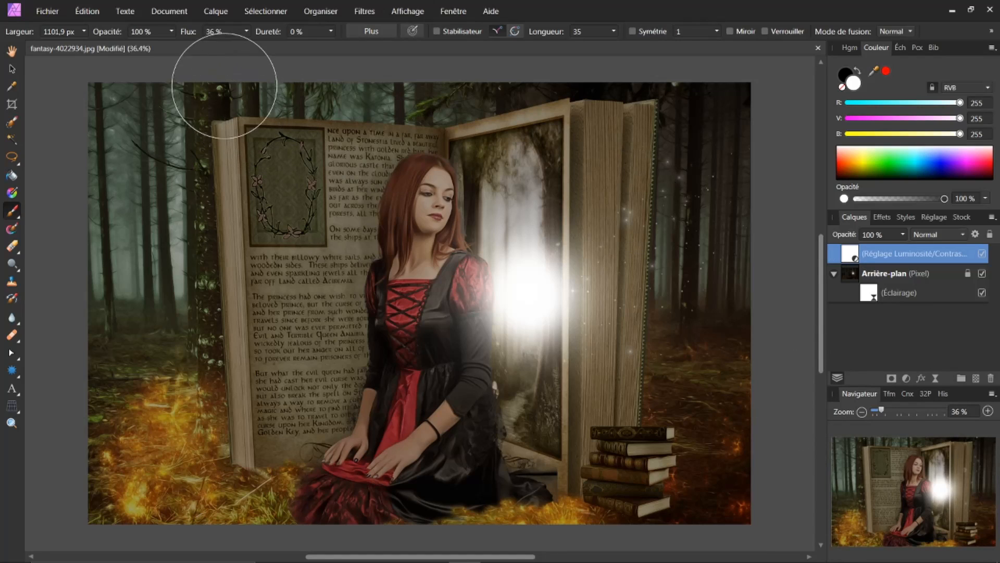
Step: Invert the adjustment's mask and paint white over the woman and the forest opening, raising the brush flow to 88%
{"action": "left_click", "coordinate": [216, 11]}
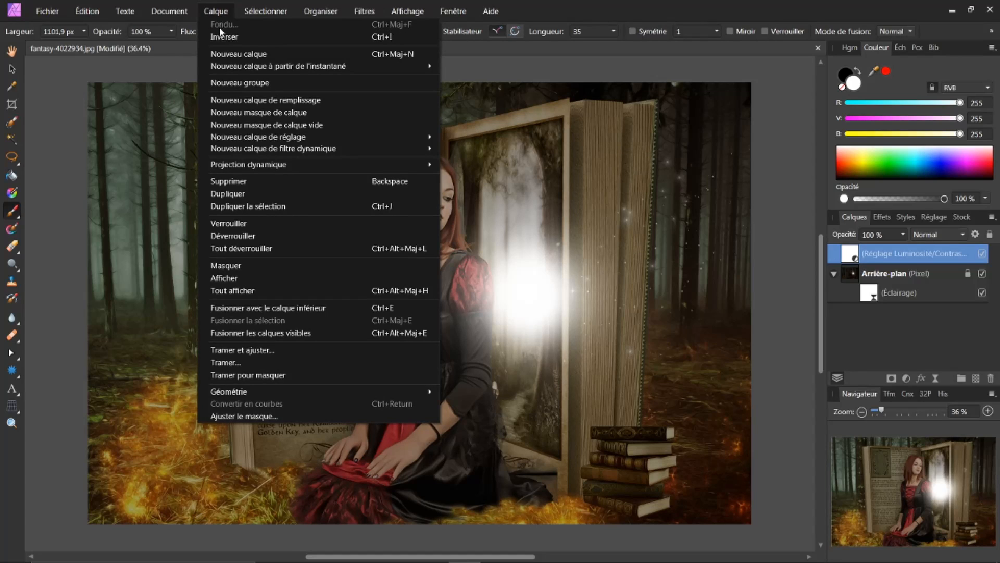
{"action": "left_click", "coordinate": [220, 36]}
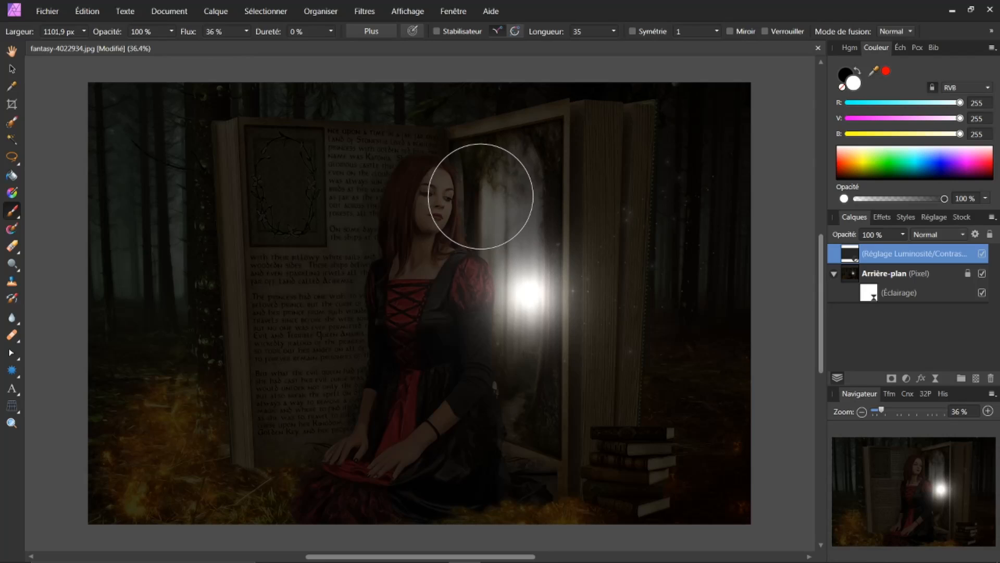
{"action": "mouse_move", "coordinate": [445, 180]}
{"action": "left_mouse_down"}
{"action": "mouse_move", "coordinate": [456, 225]}
{"action": "mouse_move", "coordinate": [445, 170]}
{"action": "mouse_move", "coordinate": [436, 200]}
{"action": "mouse_move", "coordinate": [452, 243]}
{"action": "mouse_move", "coordinate": [447, 206]}
{"action": "mouse_move", "coordinate": [442, 262]}
{"action": "mouse_move", "coordinate": [448, 246]}
{"action": "mouse_move", "coordinate": [467, 267]}
{"action": "mouse_move", "coordinate": [480, 249]}
{"action": "mouse_move", "coordinate": [427, 173]}
{"action": "mouse_move", "coordinate": [492, 244]}
{"action": "mouse_move", "coordinate": [492, 225]}
{"action": "mouse_move", "coordinate": [499, 264]}
{"action": "mouse_move", "coordinate": [513, 246]}
{"action": "mouse_move", "coordinate": [510, 291]}
{"action": "mouse_move", "coordinate": [494, 308]}
{"action": "mouse_move", "coordinate": [455, 294]}
{"action": "mouse_move", "coordinate": [401, 172]}
{"action": "mouse_move", "coordinate": [389, 258]}
{"action": "mouse_move", "coordinate": [420, 232]}
{"action": "mouse_move", "coordinate": [409, 285]}
{"action": "mouse_move", "coordinate": [459, 314]}
{"action": "mouse_move", "coordinate": [482, 356]}
{"action": "mouse_move", "coordinate": [476, 368]}
{"action": "mouse_move", "coordinate": [494, 347]}
{"action": "mouse_move", "coordinate": [467, 353]}
{"action": "mouse_move", "coordinate": [531, 291]}
{"action": "mouse_move", "coordinate": [554, 231]}
{"action": "mouse_move", "coordinate": [535, 233]}
{"action": "mouse_move", "coordinate": [504, 170]}
{"action": "mouse_move", "coordinate": [474, 188]}
{"action": "mouse_move", "coordinate": [443, 163]}
{"action": "mouse_move", "coordinate": [417, 189]}
{"action": "mouse_move", "coordinate": [402, 164]}
{"action": "mouse_move", "coordinate": [429, 215]}
{"action": "mouse_move", "coordinate": [400, 177]}
{"action": "mouse_move", "coordinate": [423, 219]}
{"action": "mouse_move", "coordinate": [396, 198]}
{"action": "left_mouse_up"}
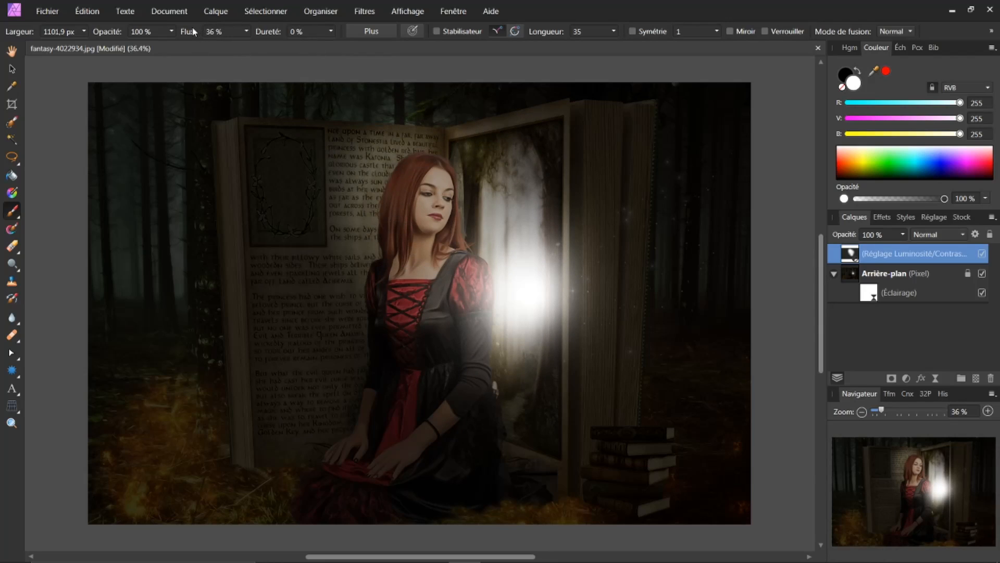
{"action": "left_click_drag", "start_coordinate": [238, 53], "coordinate": [236, 54]}
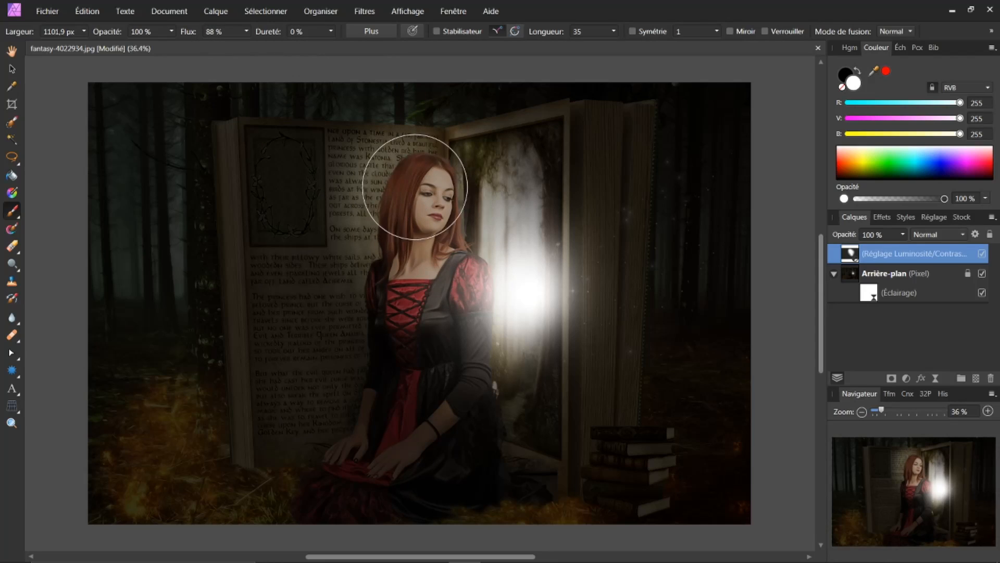
{"action": "mouse_move", "coordinate": [479, 192]}
{"action": "left_mouse_down"}
{"action": "mouse_move", "coordinate": [500, 151]}
{"action": "mouse_move", "coordinate": [495, 183]}
{"action": "mouse_move", "coordinate": [527, 328]}
{"action": "mouse_move", "coordinate": [544, 362]}
{"action": "left_mouse_up"}
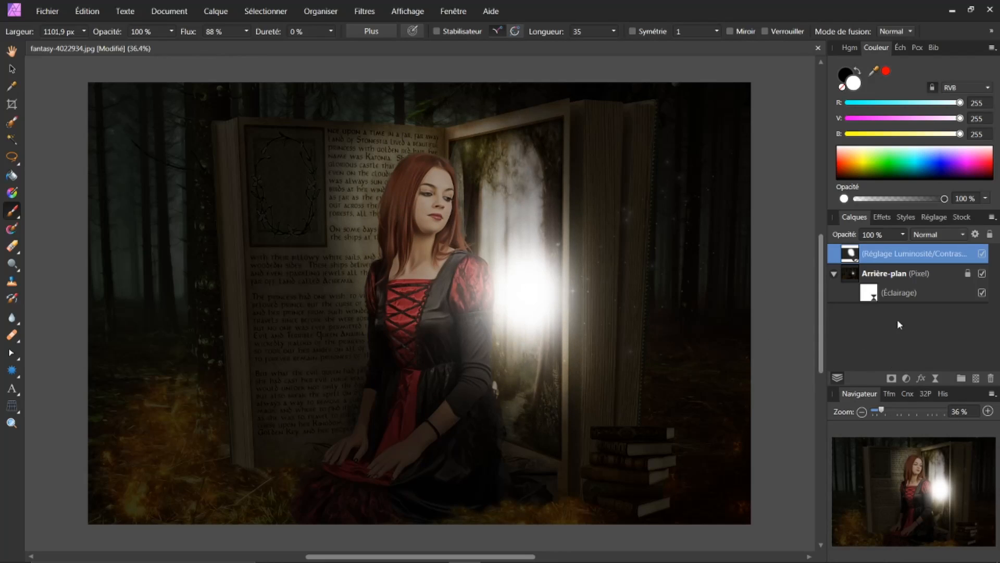
Step: Reopen the live lighting filter, set specular to 36% and shininess to 77%, and close its settings
{"action": "double_click", "coordinate": [867, 293]}
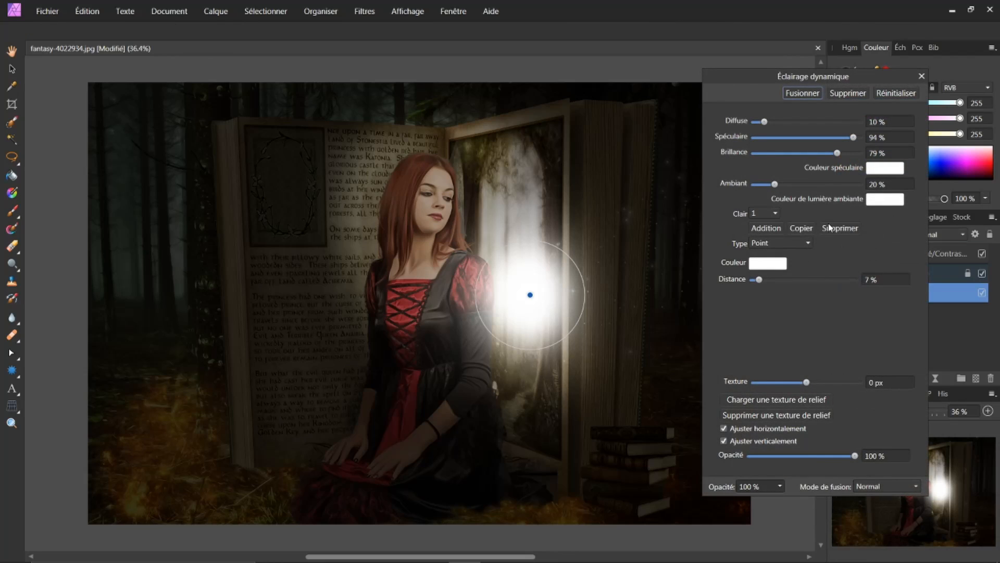
{"action": "left_click_drag", "start_coordinate": [853, 137], "coordinate": [792, 154]}
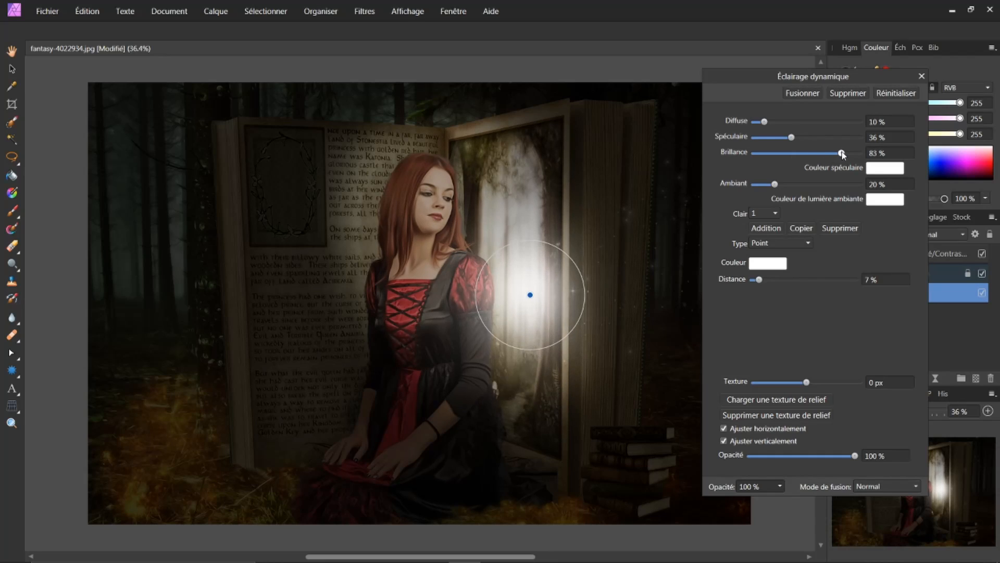
{"action": "mouse_move", "coordinate": [837, 153]}
{"action": "left_mouse_down"}
{"action": "mouse_move", "coordinate": [827, 154]}
{"action": "mouse_move", "coordinate": [837, 154]}
{"action": "left_mouse_up"}
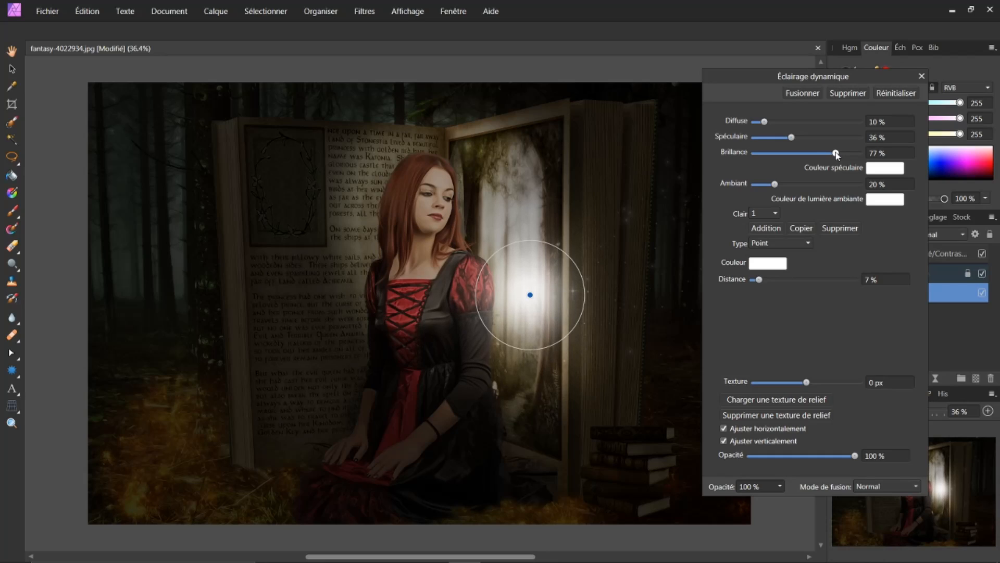
{"action": "left_click", "coordinate": [926, 76]}
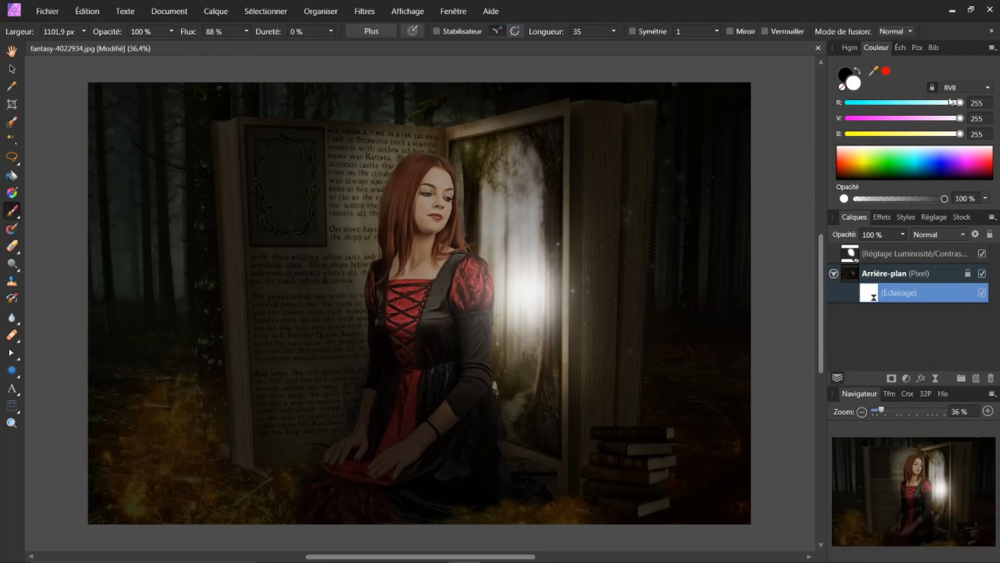